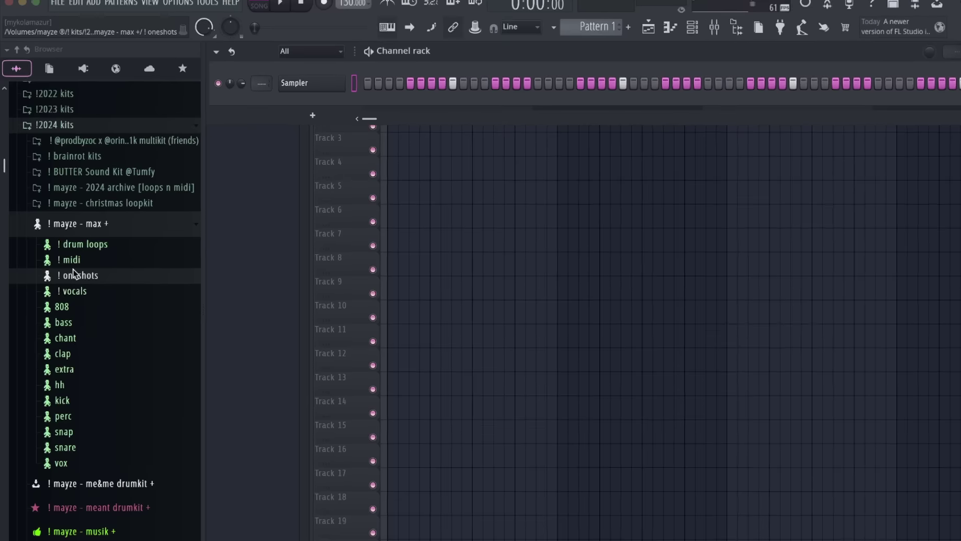
left_click(73, 271)
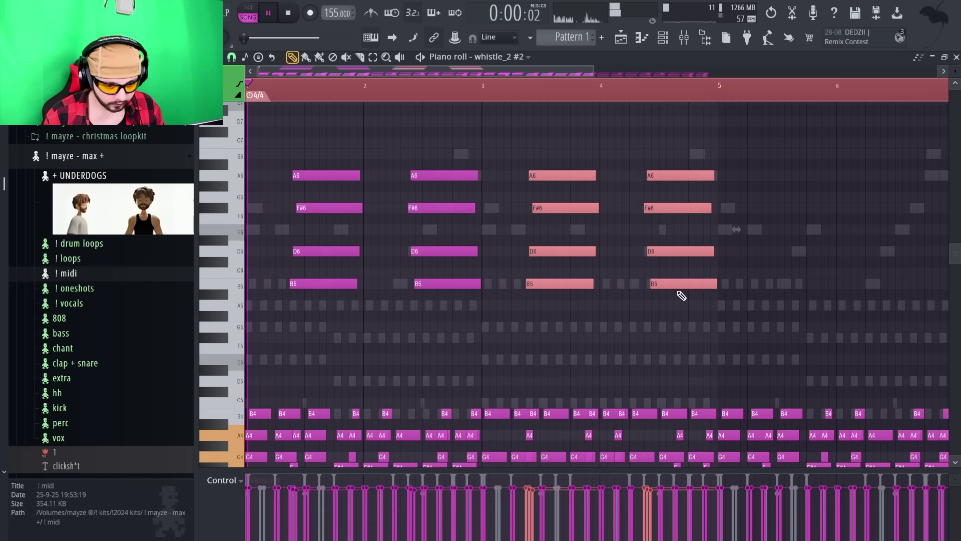
scroll(614, 301, "down", 2)
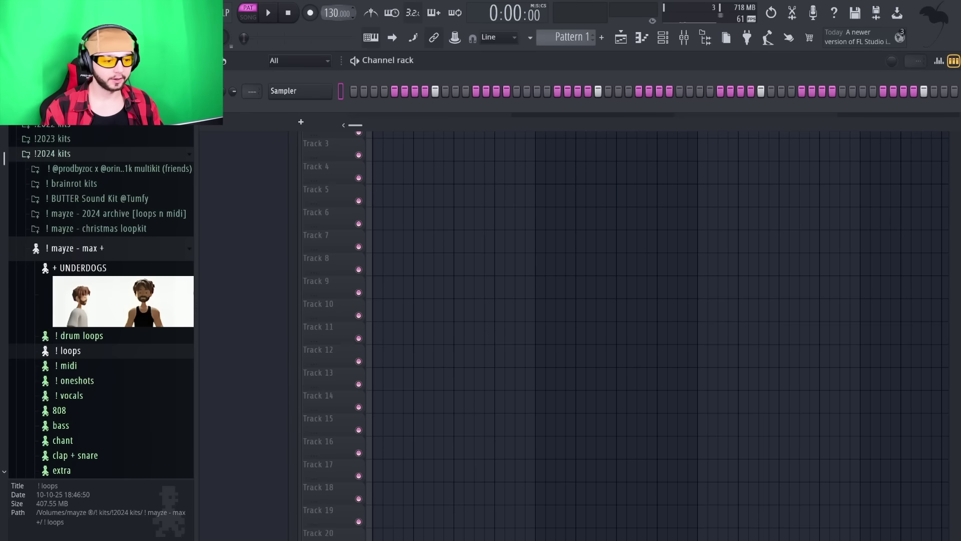
- Set the project tempo to 155 BPM
left_click_drag(336, 22, 336, 10)
left_click_drag(341, 161, 341, 129)
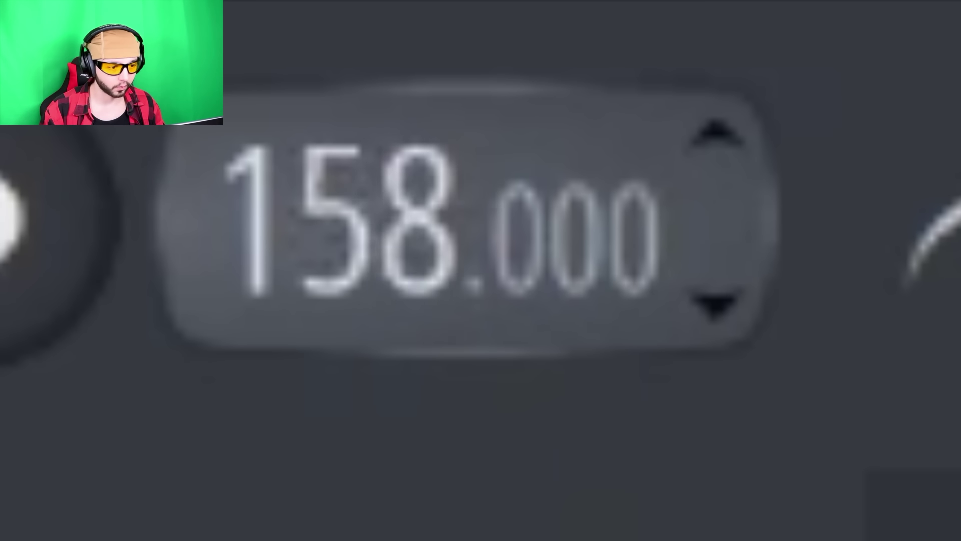
left_click_drag(354, 261, 354, 268)
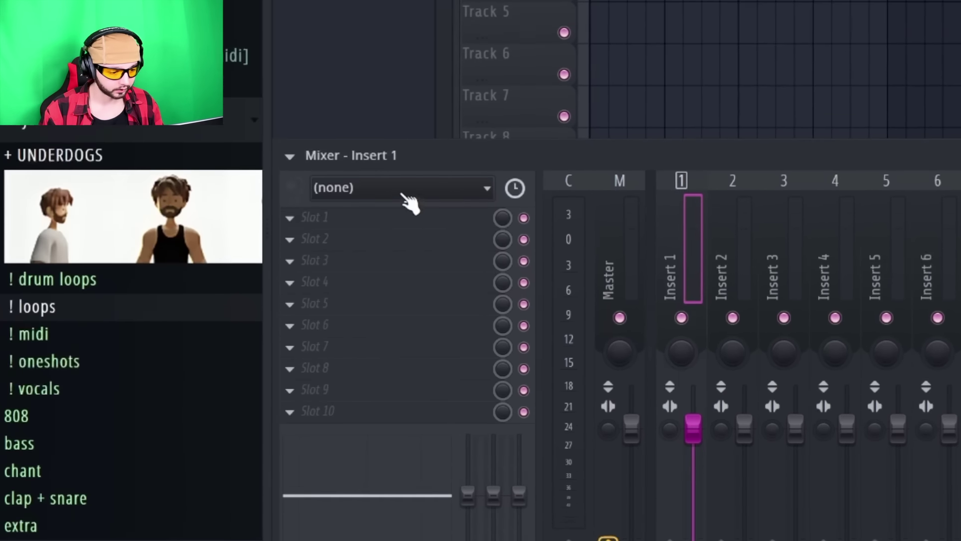
- Set mixer Insert 1's external input to mono Input 1 and record a first audio take into the playlist
left_click(224, 80)
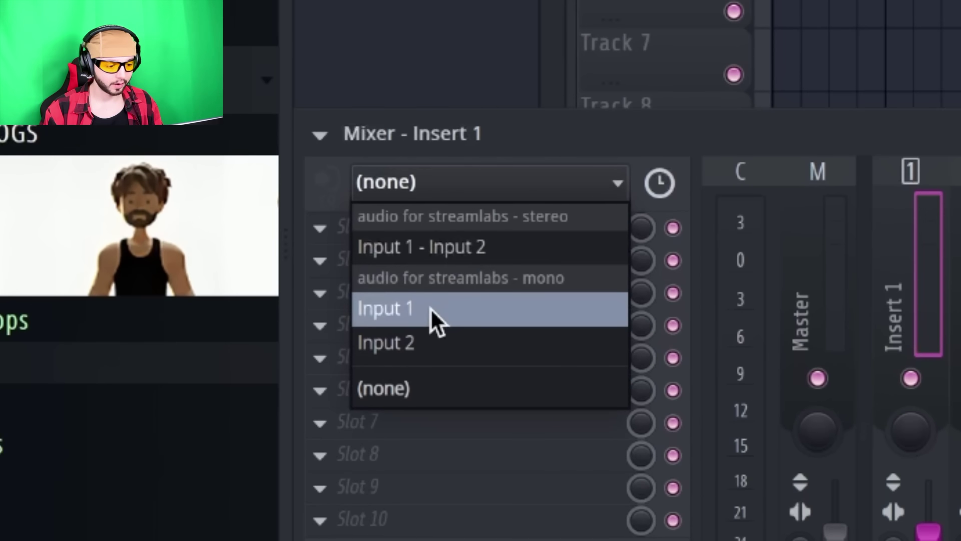
left_click(430, 308)
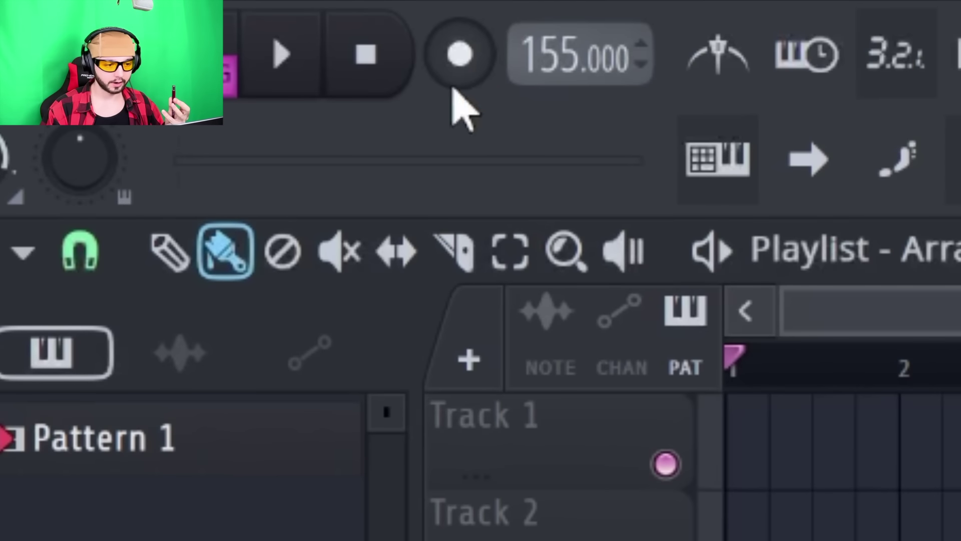
right_click(468, 64)
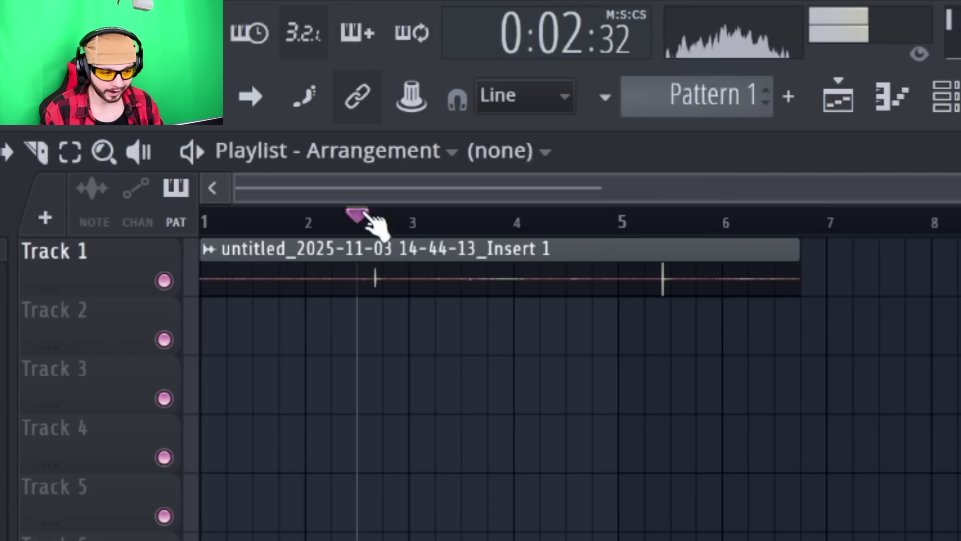
- Examine the short hits in the first recorded take's waveform and record another take of the sound
scroll(344, 322, "up", 5)
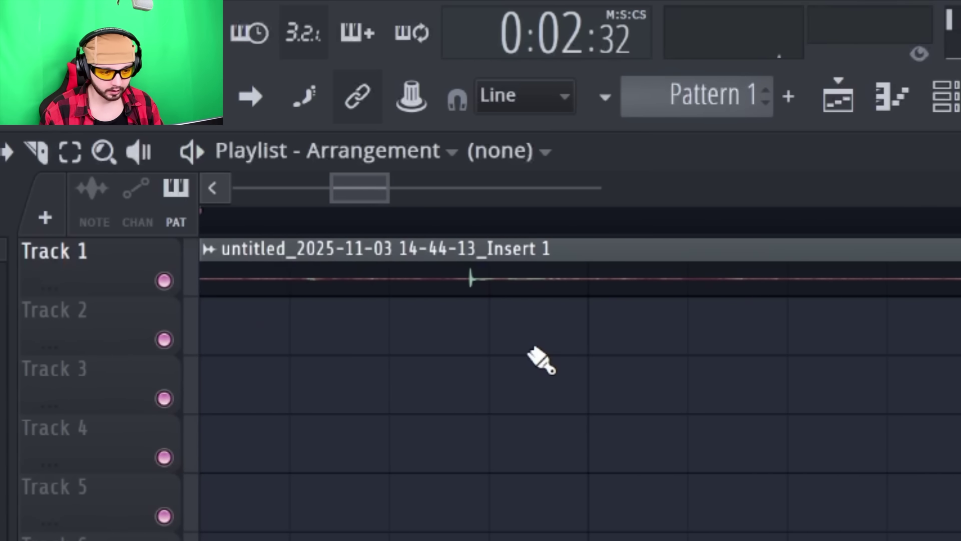
scroll(541, 359, "down", 5)
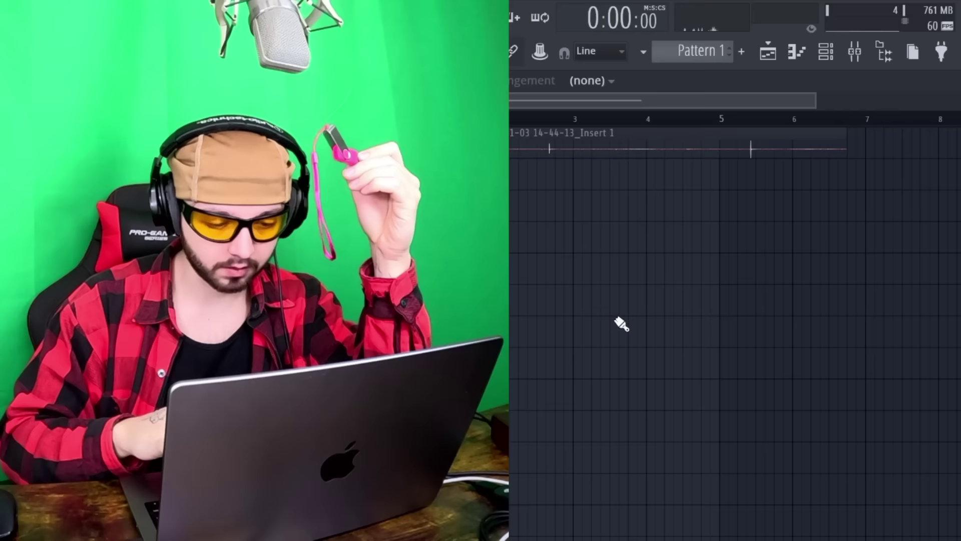
key("space")
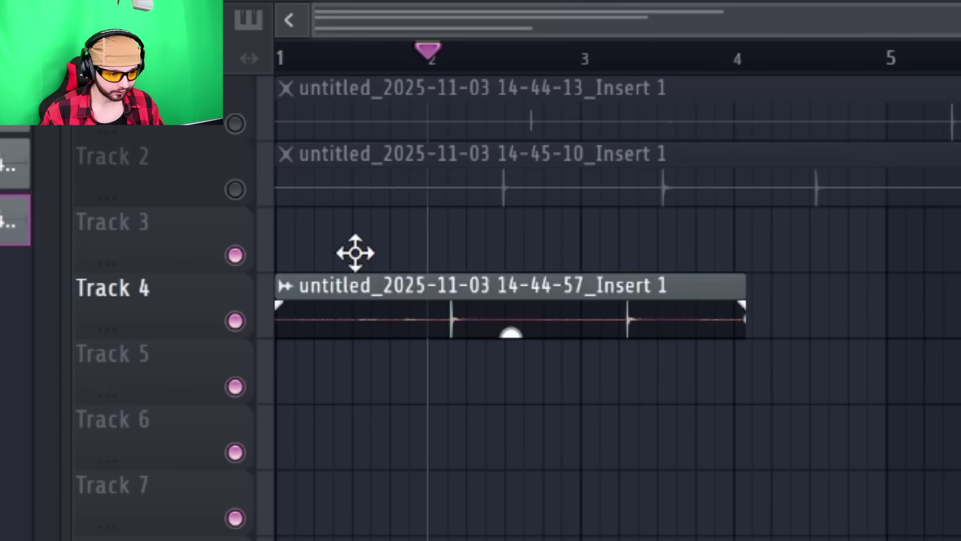
- Move the 14-44-57 take up to Track 3 and open its sample in the Edison audio editor
left_click_drag(355, 253, 357, 241)
double_click(453, 242)
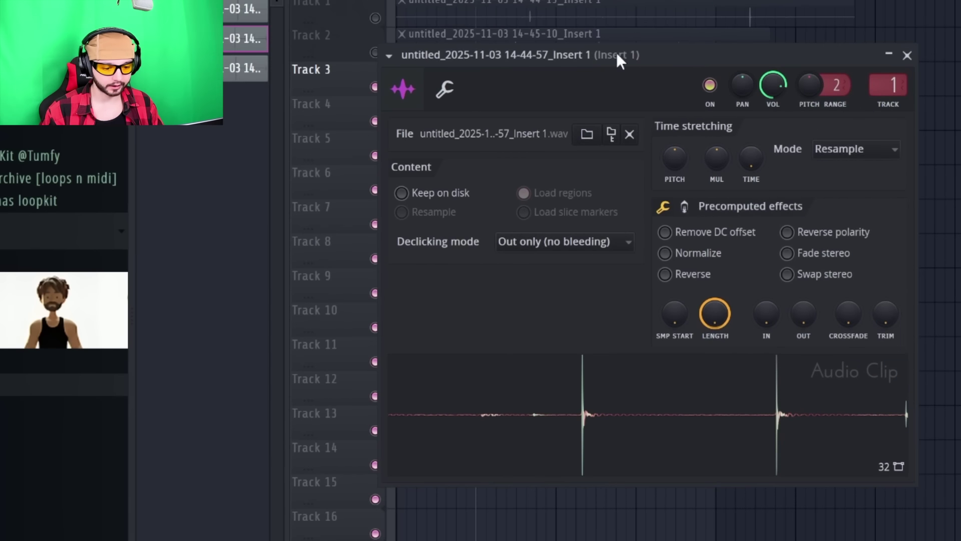
right_click(640, 431)
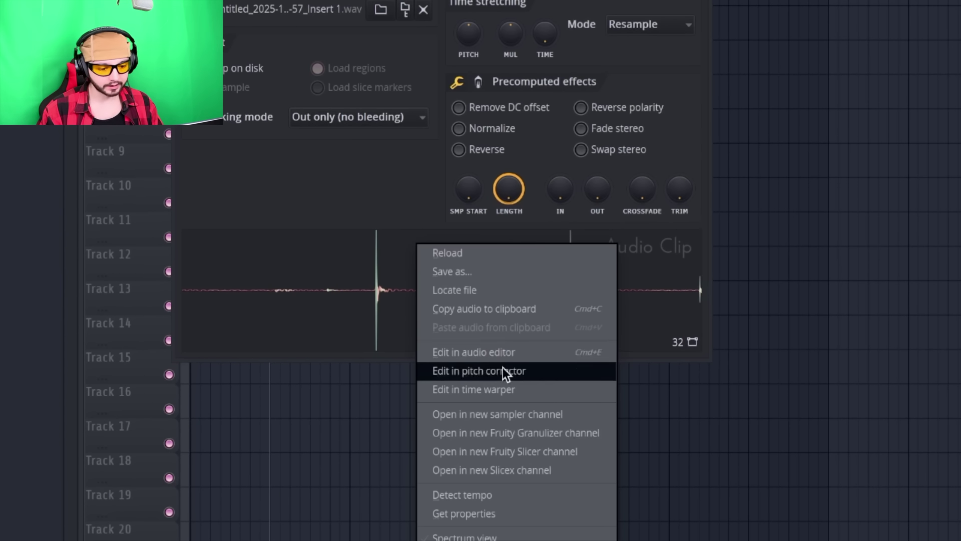
left_click(484, 353)
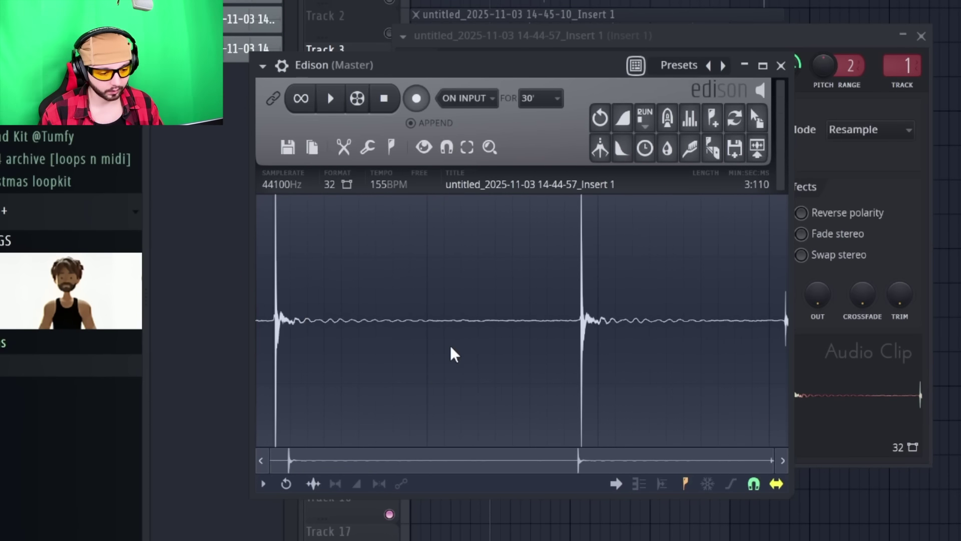
- Delete the audio from the first hit's tail through the end of the sample
left_click_drag(451, 353, 960, 333)
key("Delete")
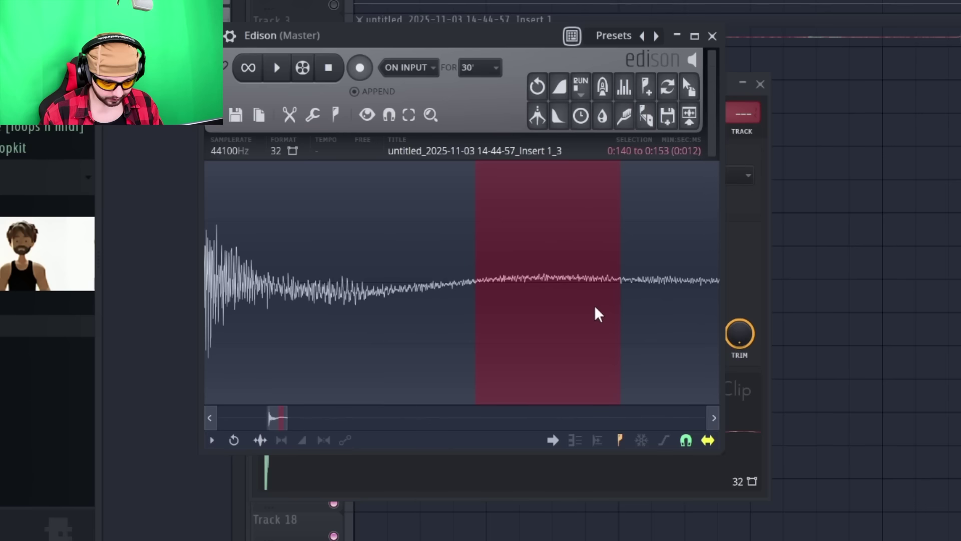
- Select about 2 ms of the waveform just after the initial hit, with Edison's snapping set to zero-crossing
scroll(490, 365, "down", 4)
scroll(500, 317, "up", 8)
scroll(502, 317, "down", 1)
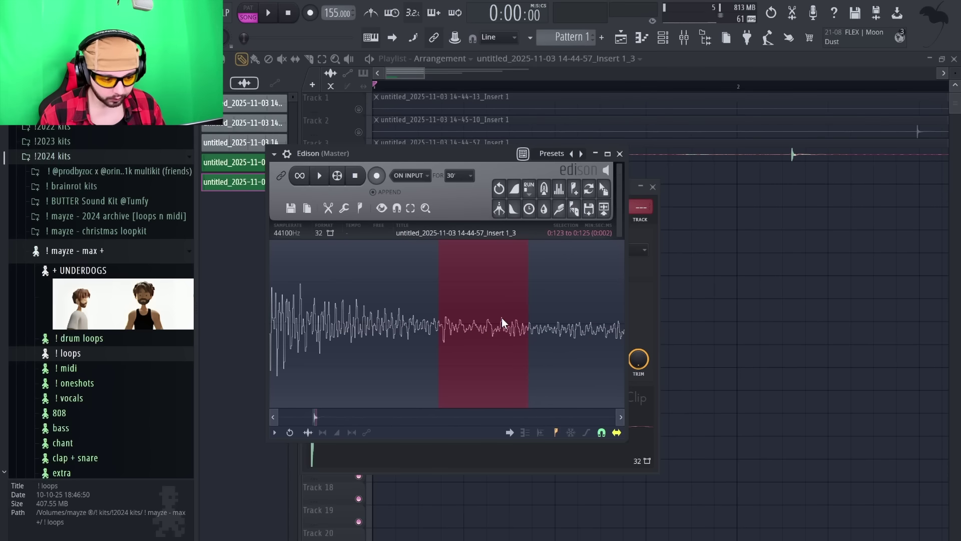
left_click_drag(416, 158, 484, 117)
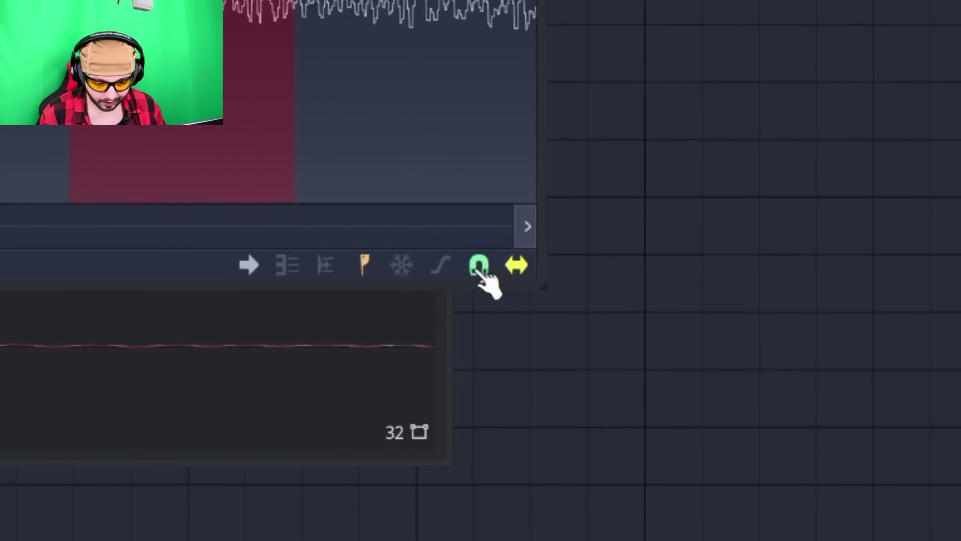
left_click(671, 394)
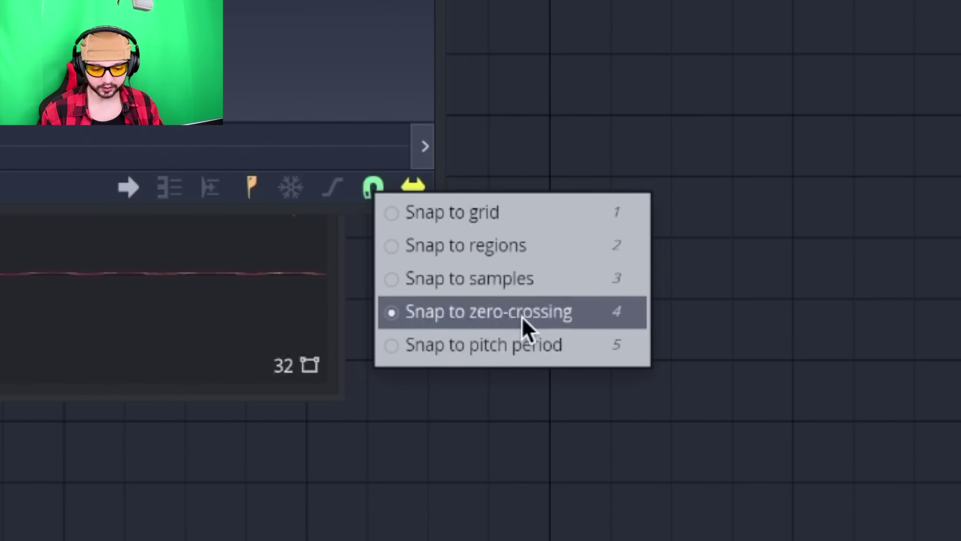
left_click(531, 320)
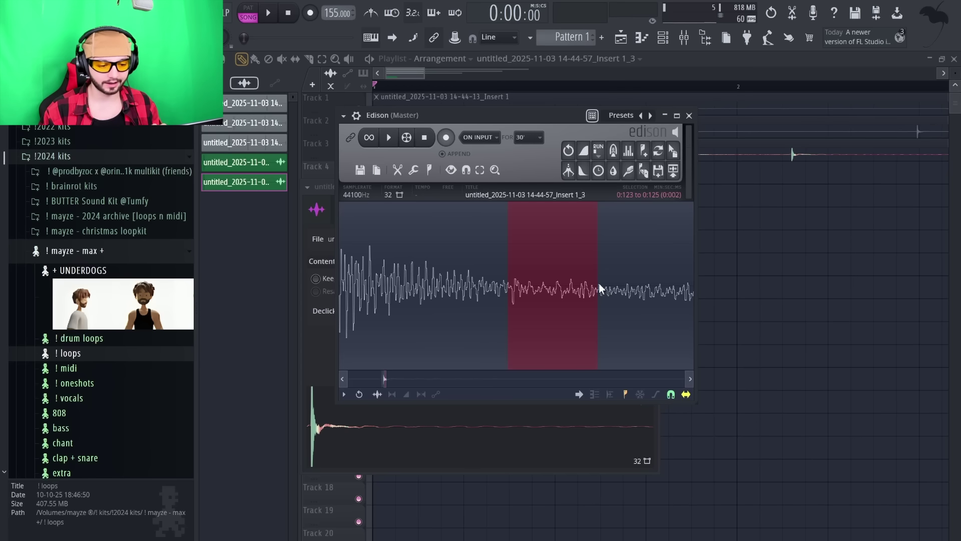
- Turn the selected waveform section into a loop region and send the sample to the channel rack
right_click(573, 272)
mouse_move(596, 331)
left_click(657, 356)
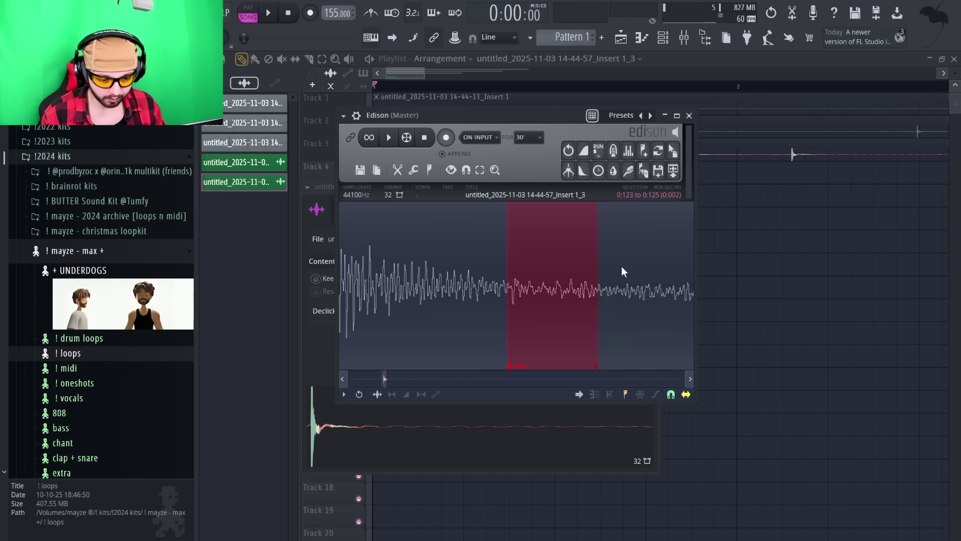
left_click(626, 260)
left_click(673, 153)
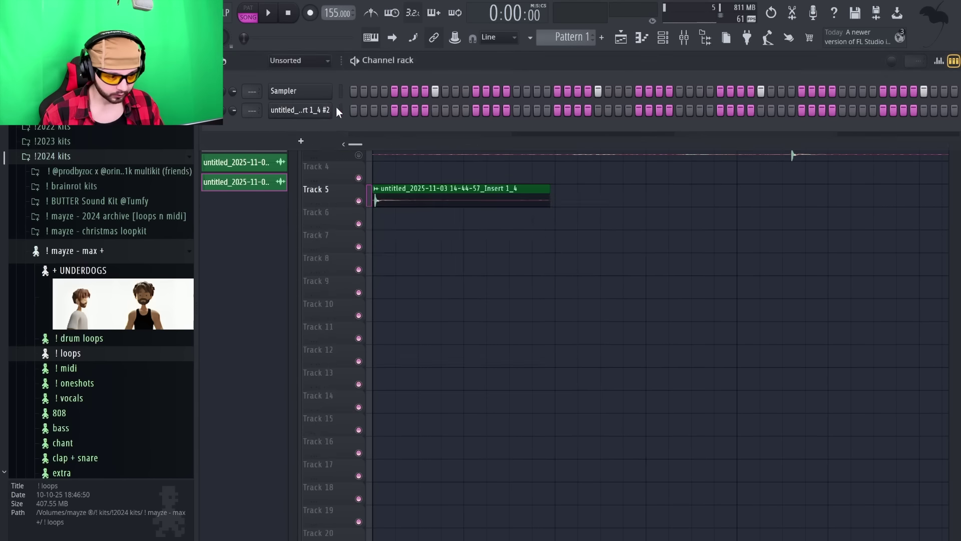
- Open the looped sample's channel settings, enable its loop points, and show the boost and EQ precomputed effects
left_click(334, 111)
left_click(311, 113)
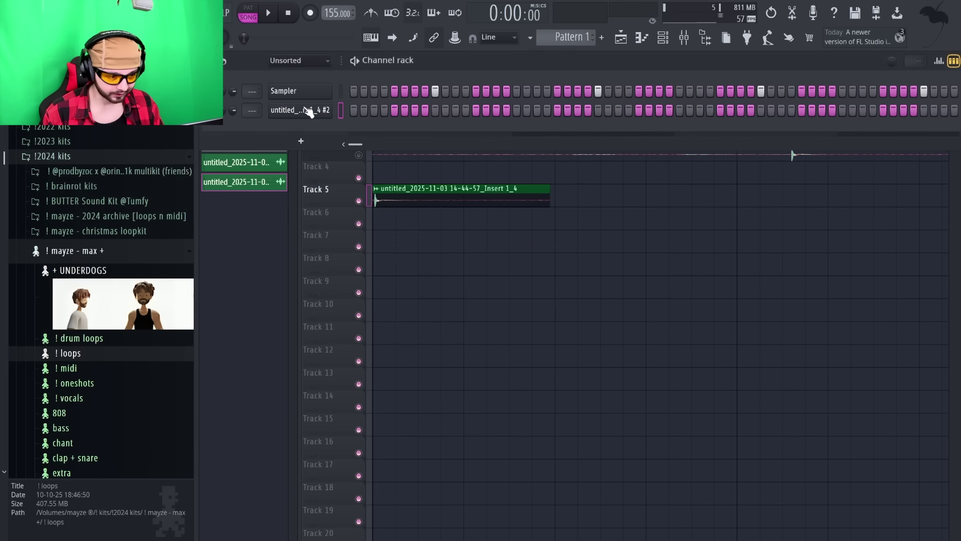
left_click(308, 112)
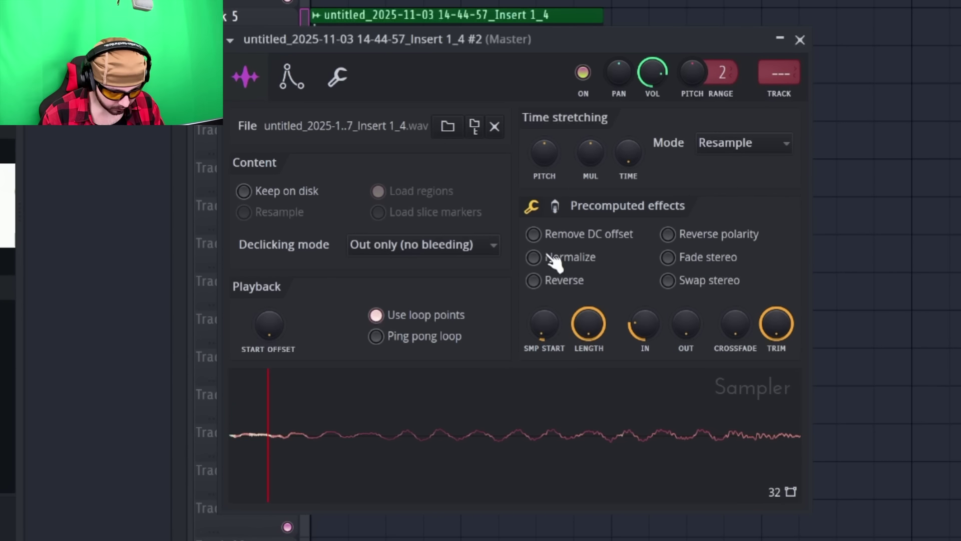
left_click(555, 206)
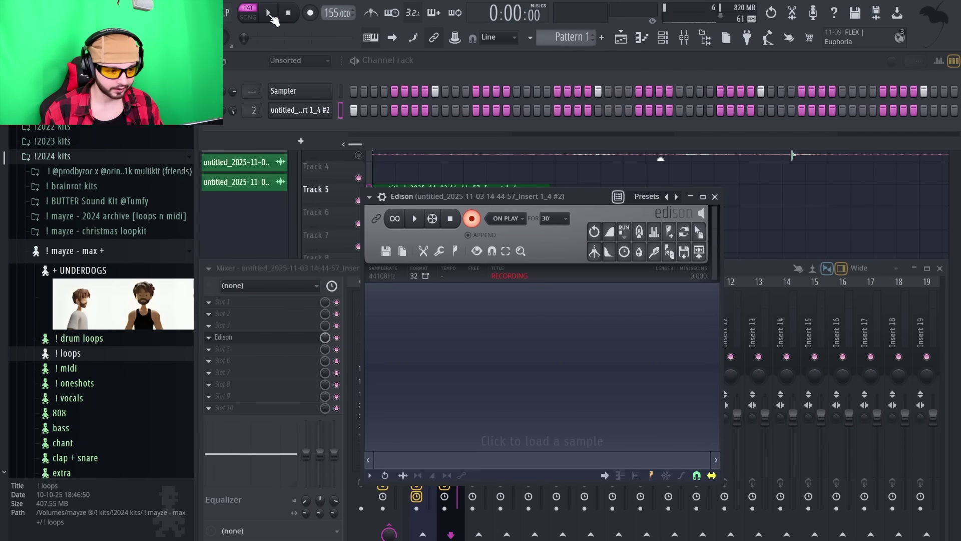
- Play the pattern to record about 6.8 seconds of the looped tone in Edison, and stop playback
left_click(269, 13)
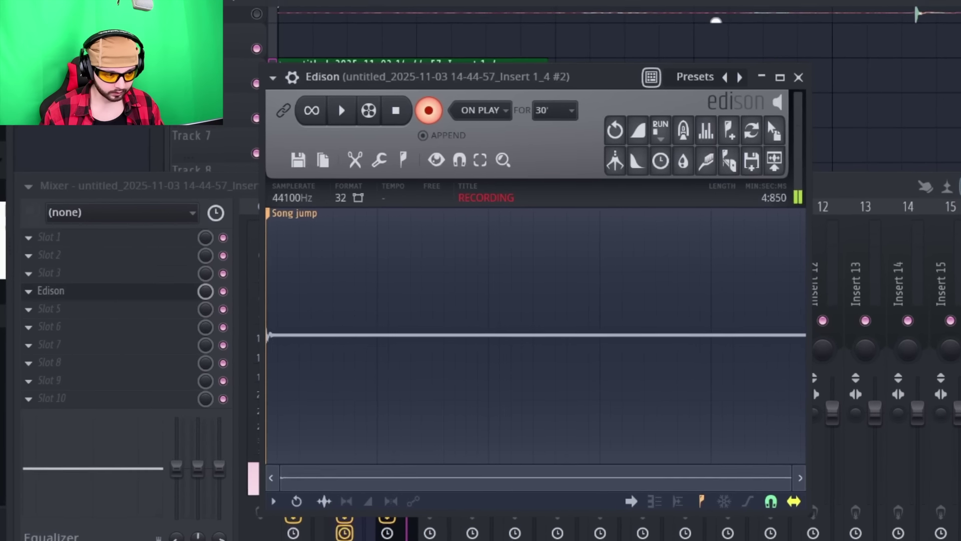
key("space")
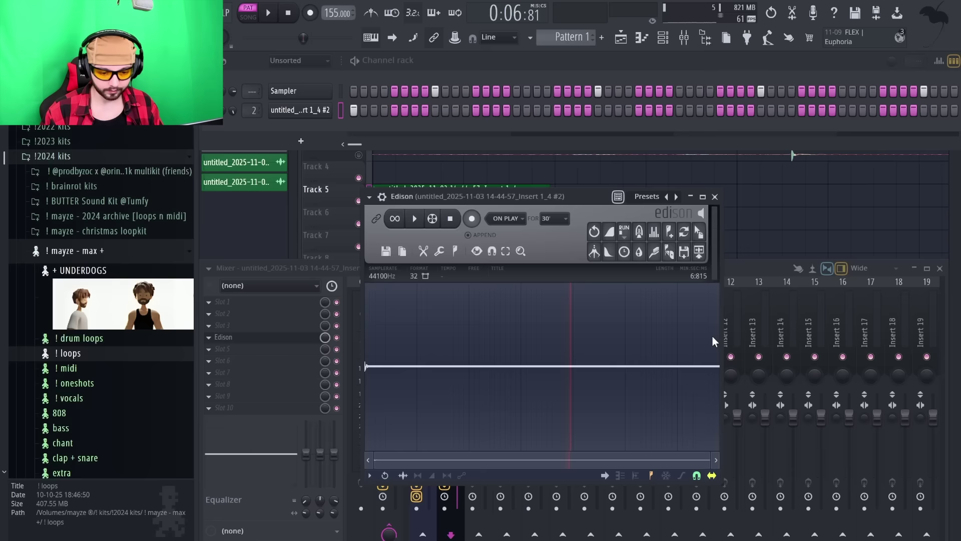
- Send the Edison recording to the channel rack as a new sampler channel and open its settings
left_click_drag(812, 277, 823, 277)
left_click(644, 142)
left_click(650, 259)
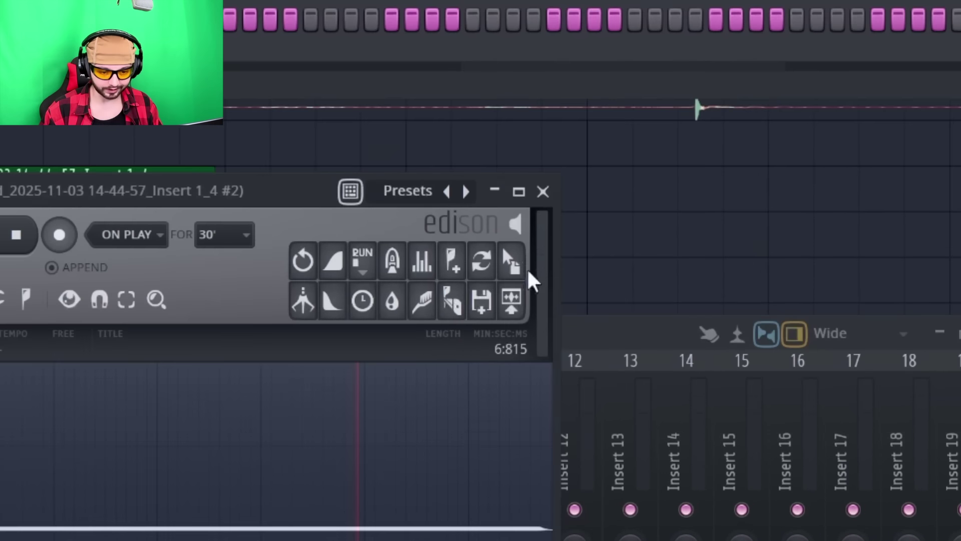
left_click_drag(776, 100, 457, 253)
left_click(462, 257)
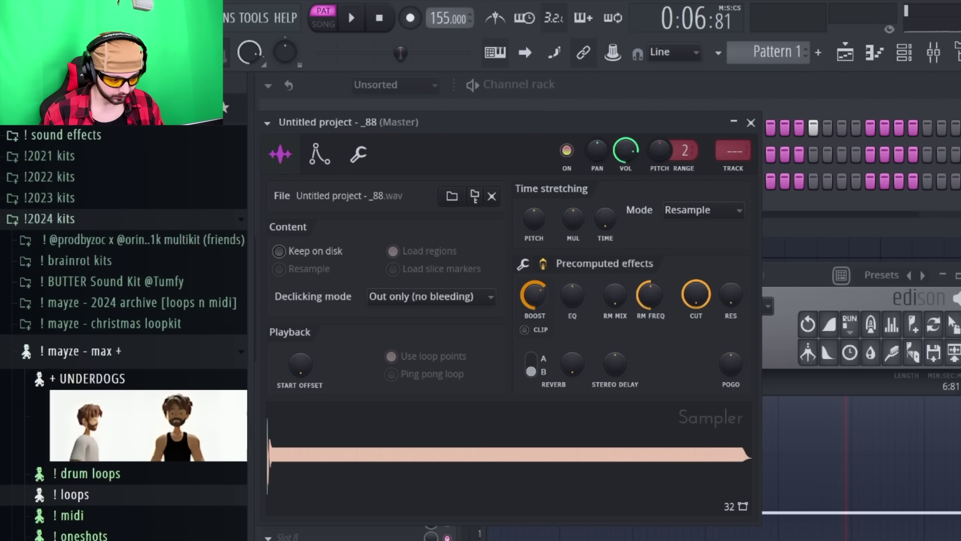
- Adjust the attack of the new sampler channel's volume envelope to give the tone a slight fade-in
left_click(320, 154)
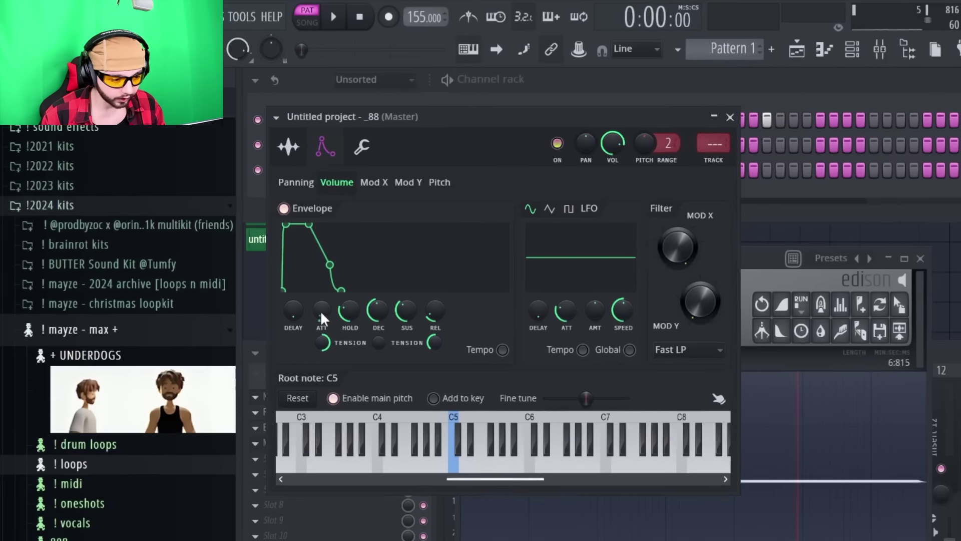
left_click_drag(259, 236, 259, 215)
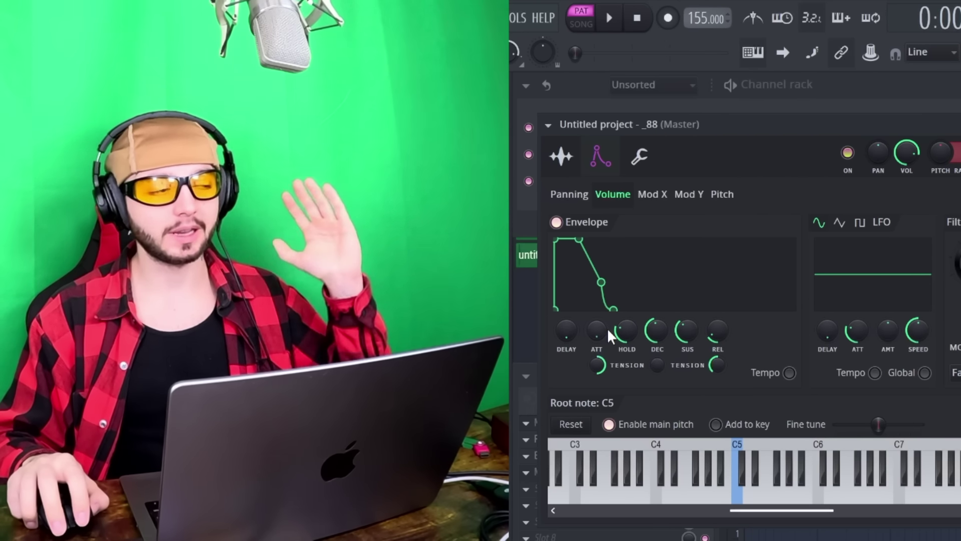
left_click_drag(600, 329, 600, 316)
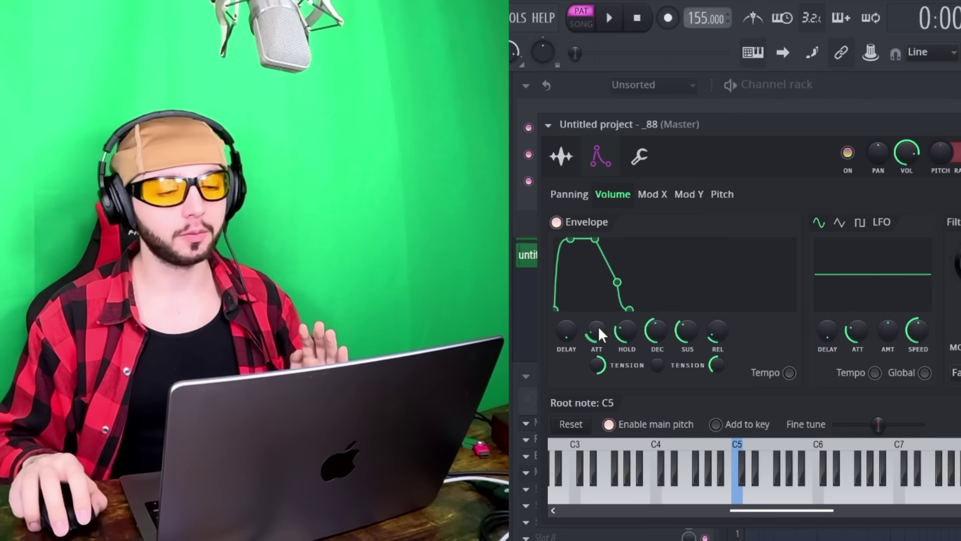
left_click_drag(598, 328, 597, 343)
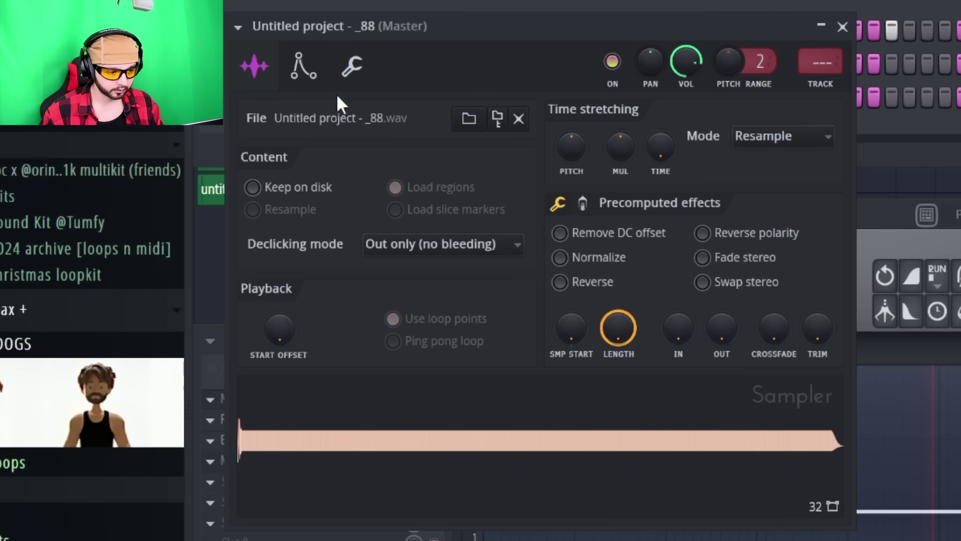
- Open the resampled tone in the Newtone pitch corrector to detect its note
right_click(634, 453)
left_click(760, 469)
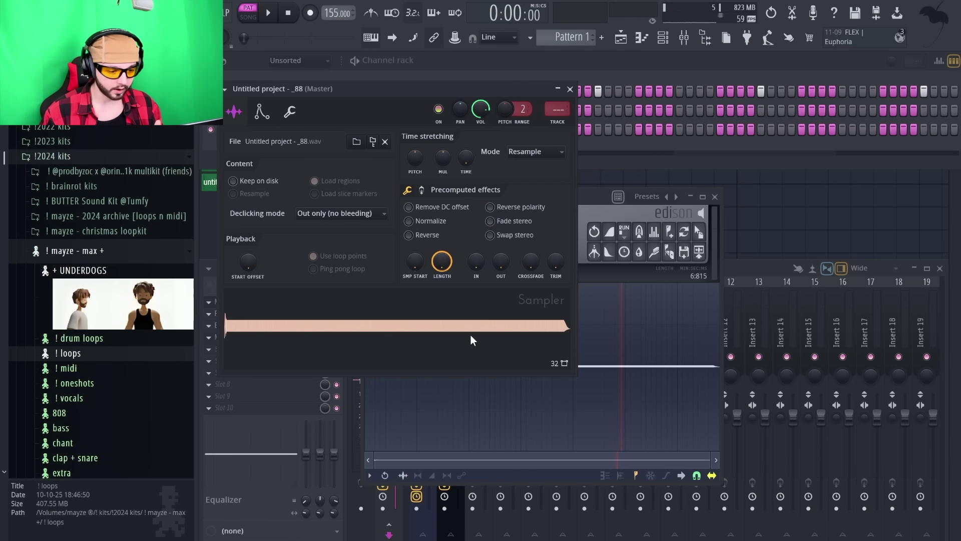
right_click(414, 324)
right_click(365, 323)
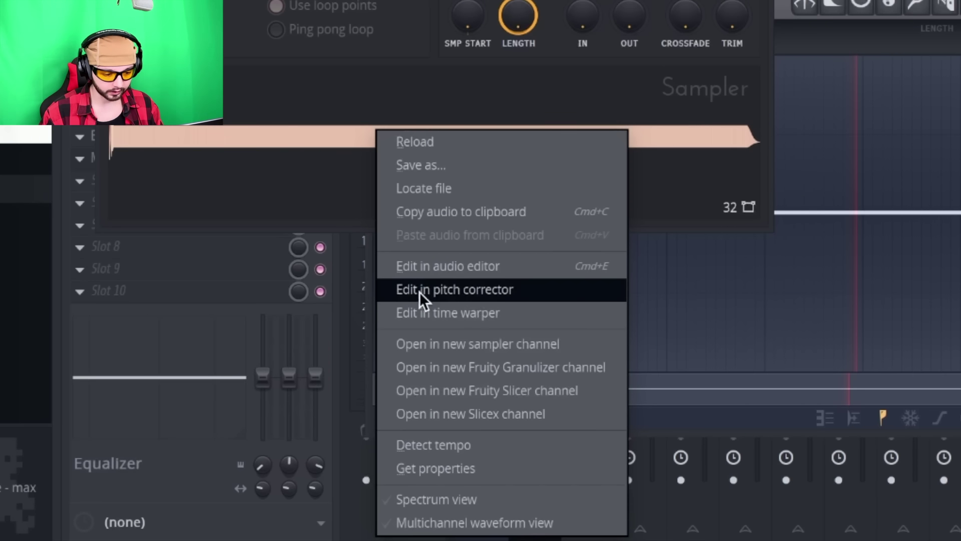
left_click(419, 290)
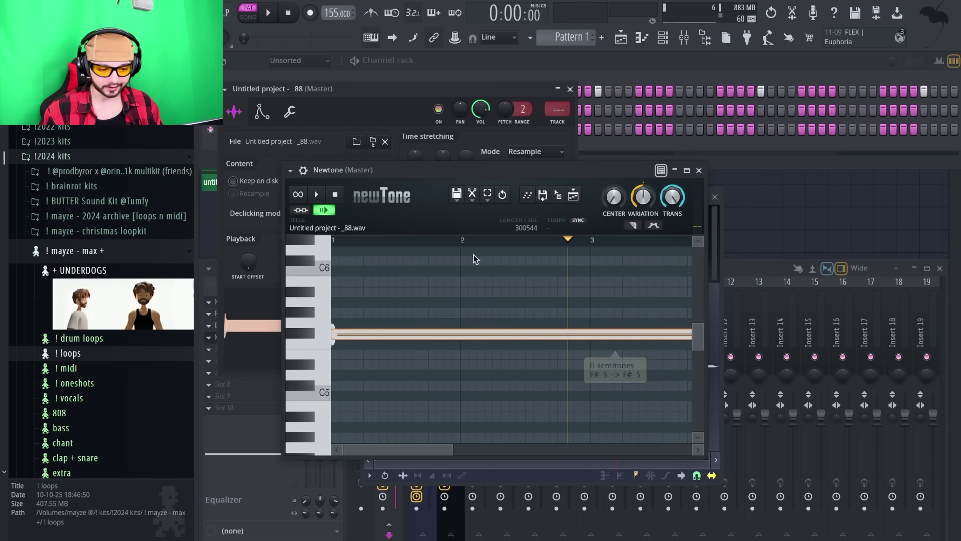
- Compare the tone's detected pitch in Newtone with the new sampler channel's root-note keyboard, and close the channel settings
left_click_drag(439, 171, 542, 152)
left_click(262, 111)
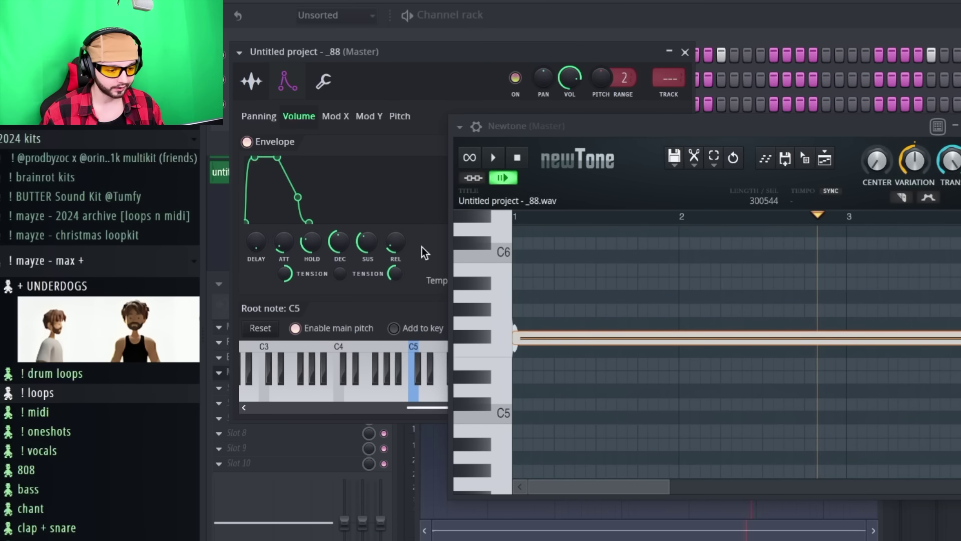
left_click_drag(609, 128, 690, 125)
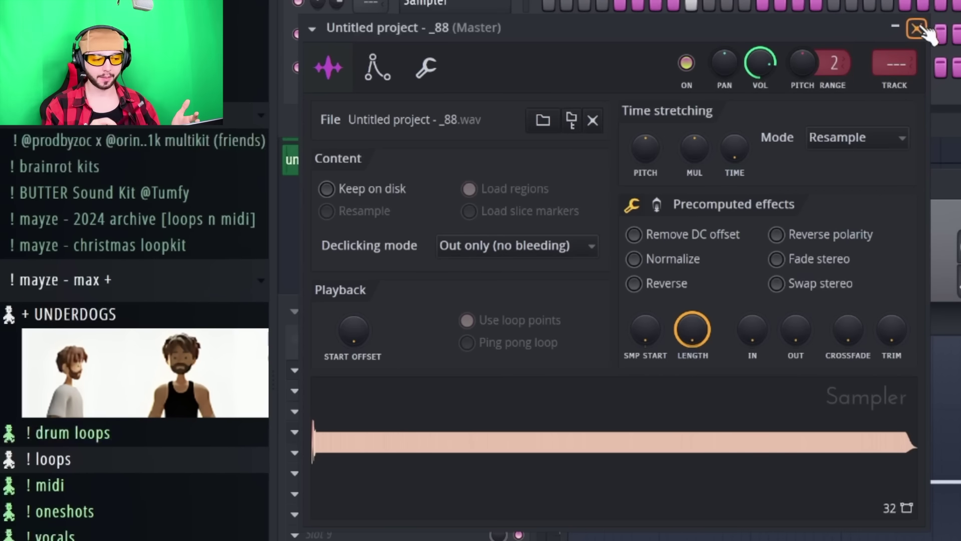
left_click(917, 29)
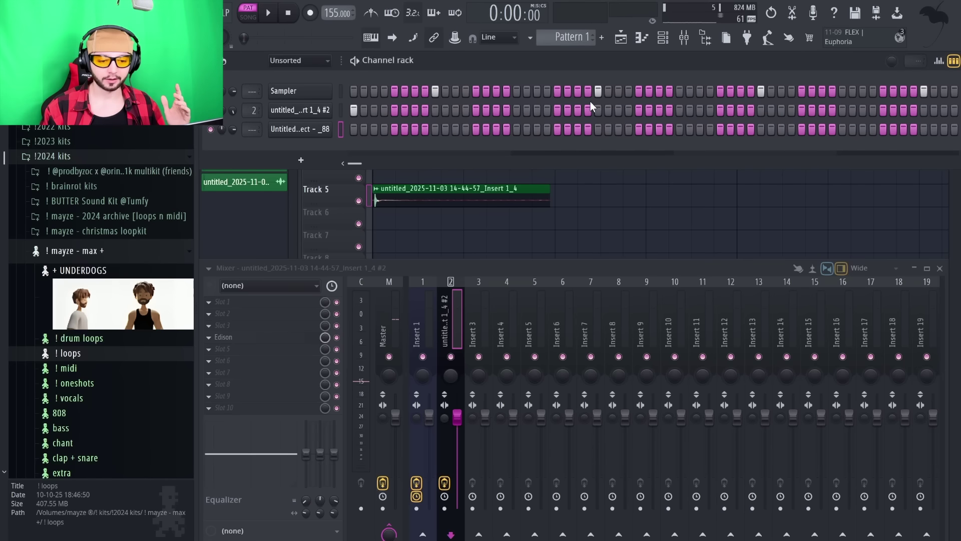
- Open the resampled channel's piano roll and set its scale highlighting to D Major (Ionian)
left_click(643, 37)
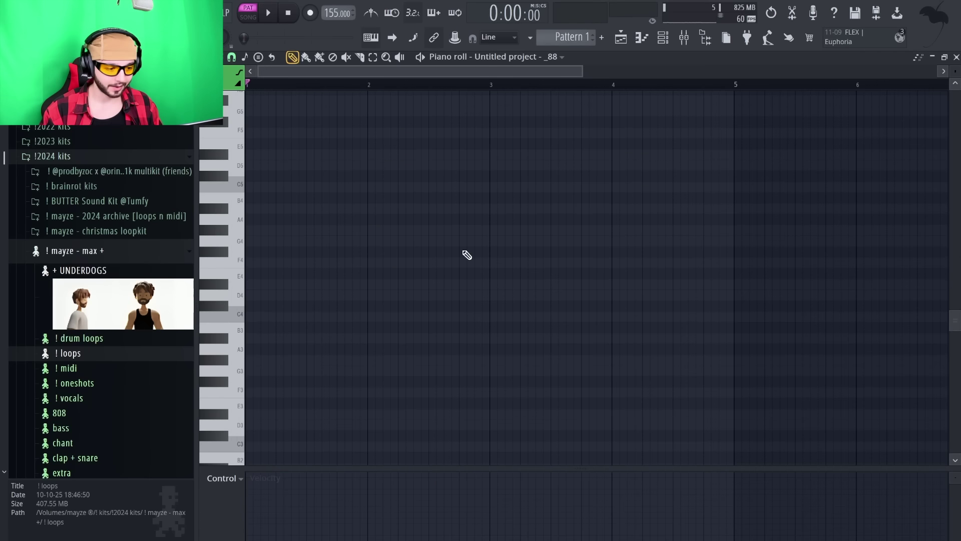
right_click(238, 80)
left_click(256, 60)
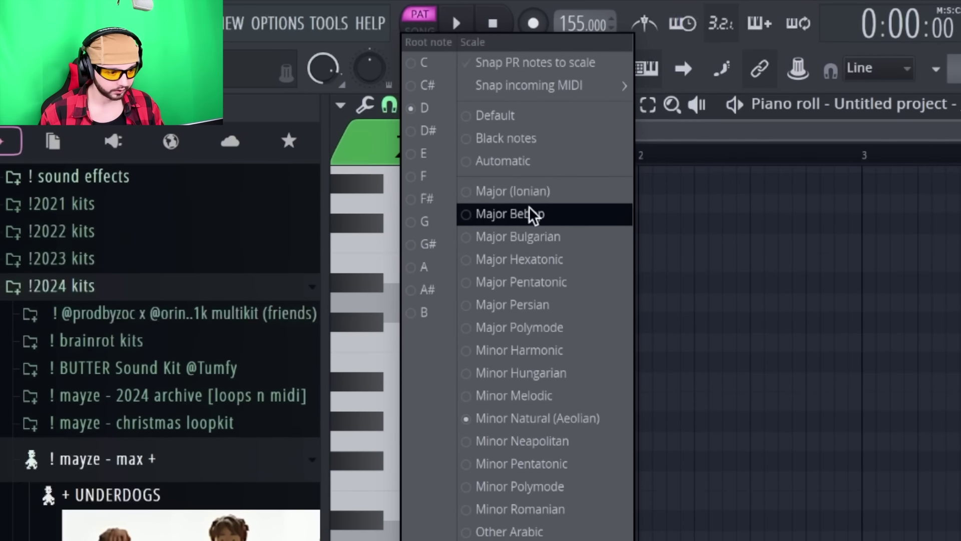
left_click(551, 192)
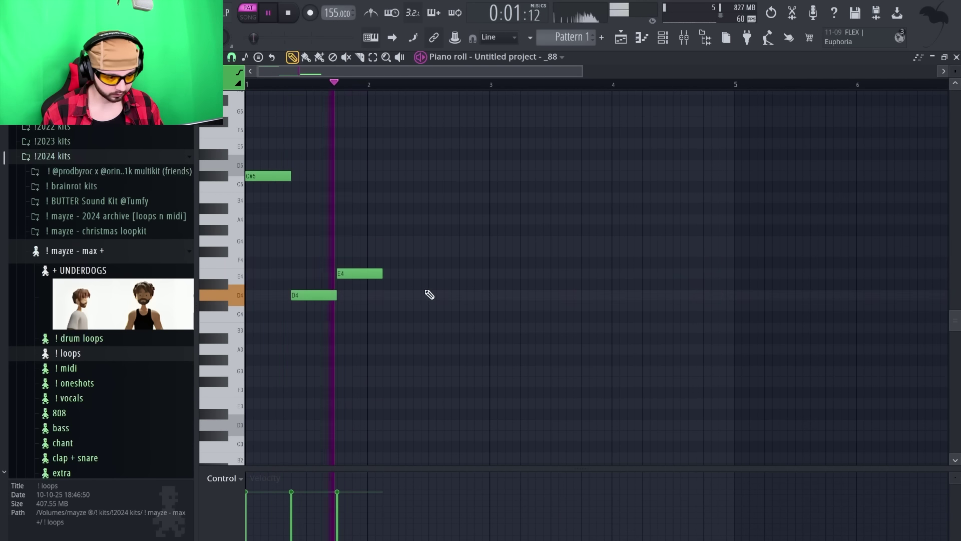
- Draft a short C#, D4, E4 motif and repeat it every two bars up to bar 8 during playback
key("ctrl+a")
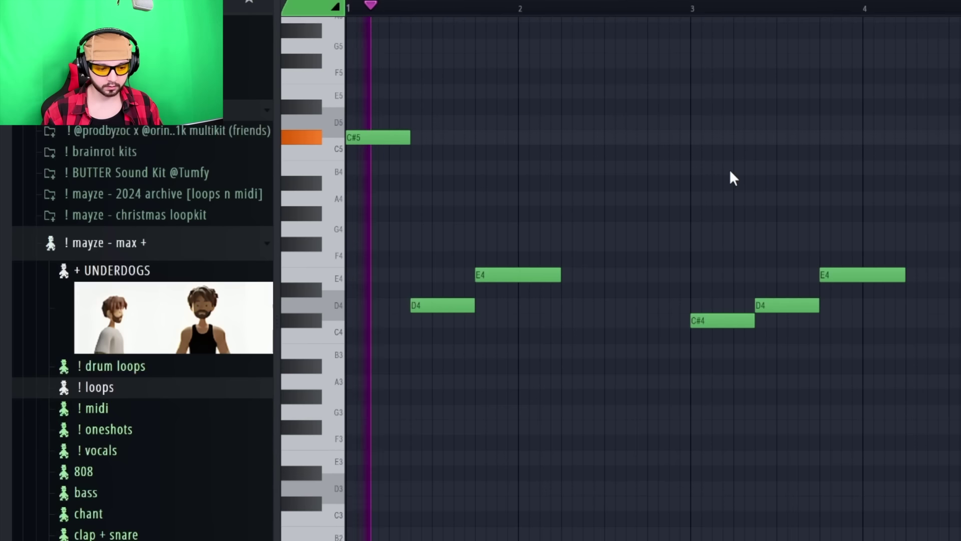
scroll(622, 189, "down", 1)
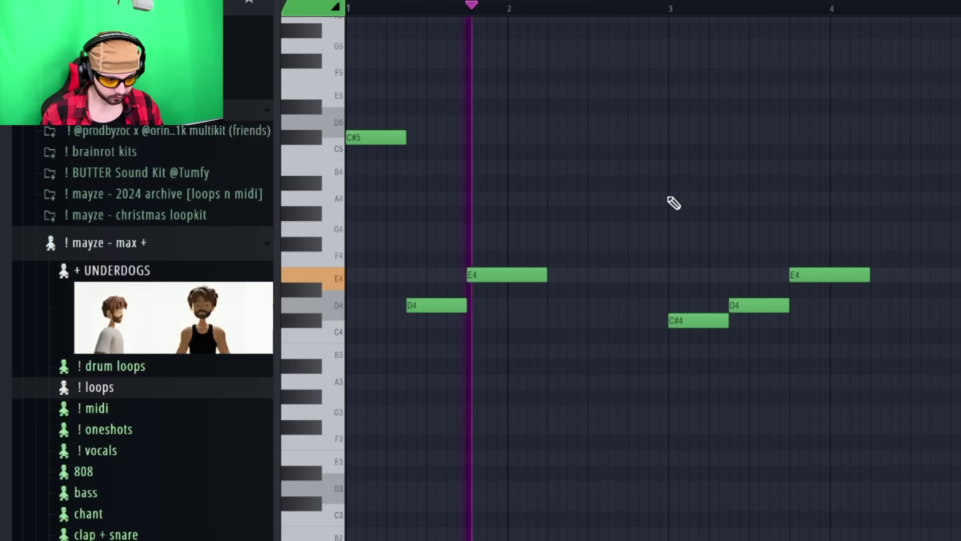
key("ctrl+a")
left_click(878, 243)
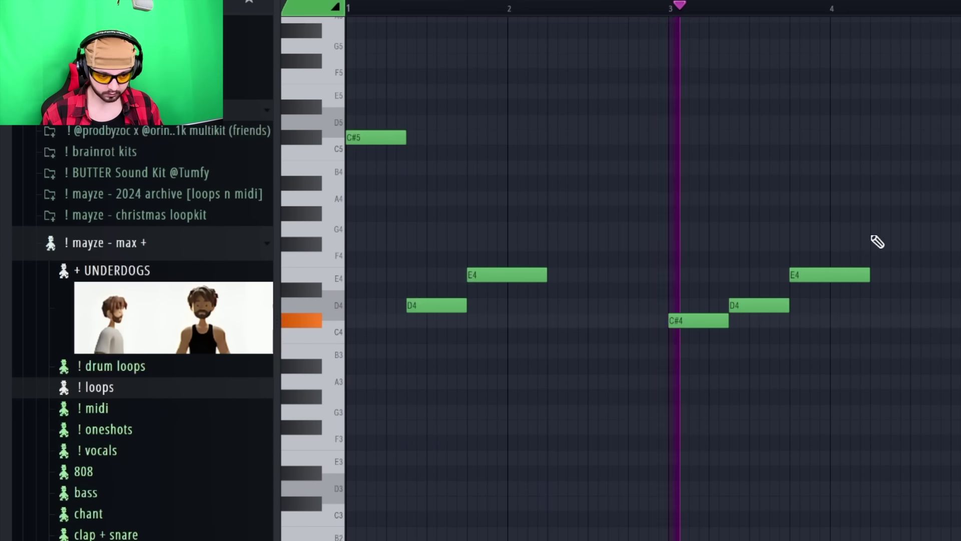
scroll(376, 159, "down", 1)
key("ctrl+b")
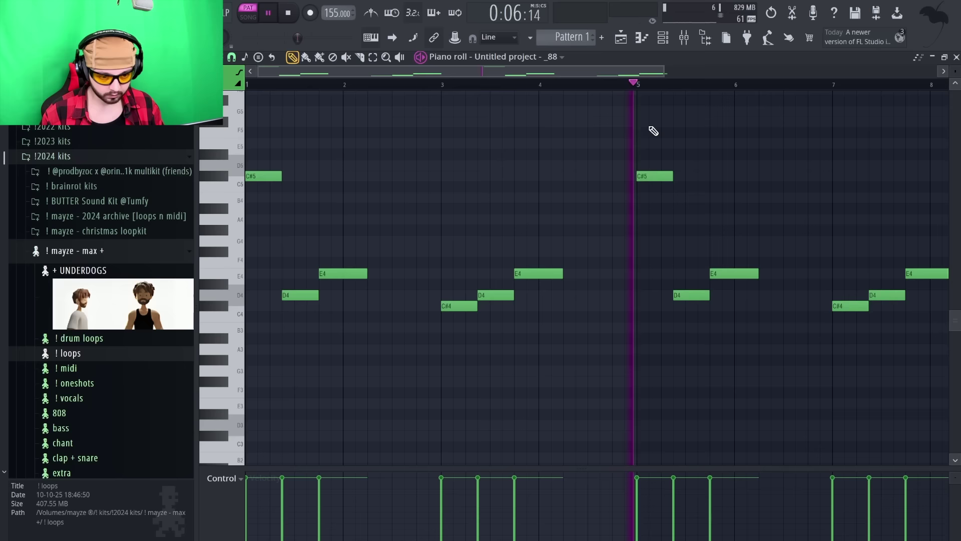
- Try harmonising the opening motif with extra notes stacked above it, and play it back
key("ctrl+Up")
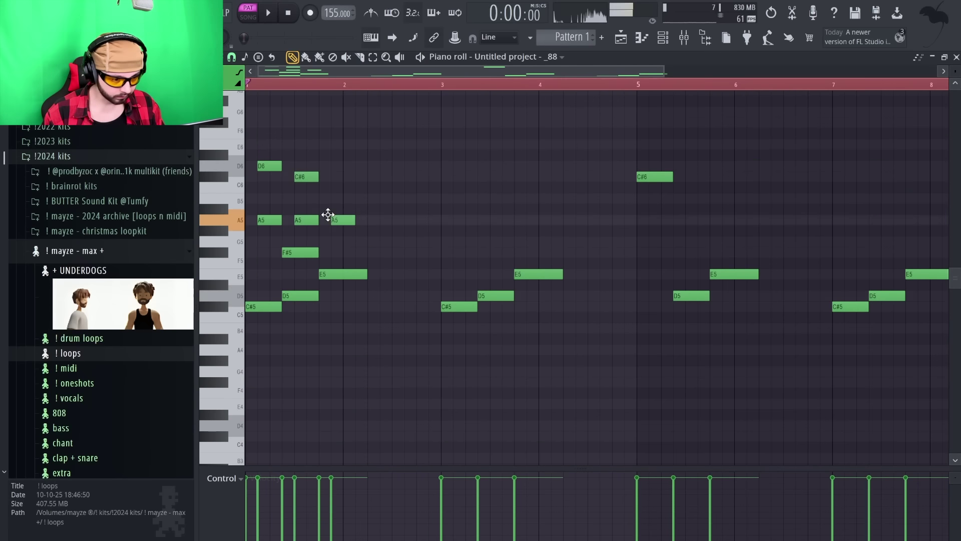
key("space")
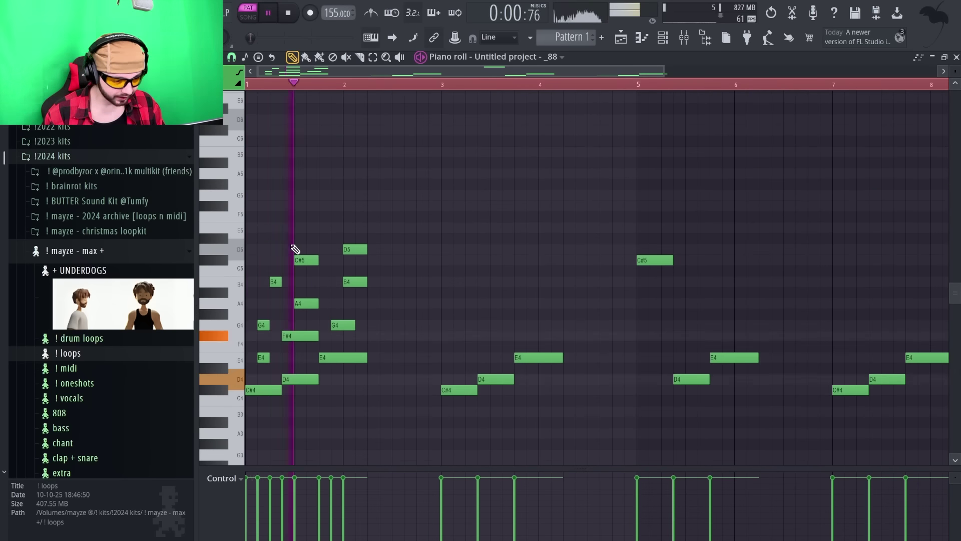
scroll(300, 246, "down", 1)
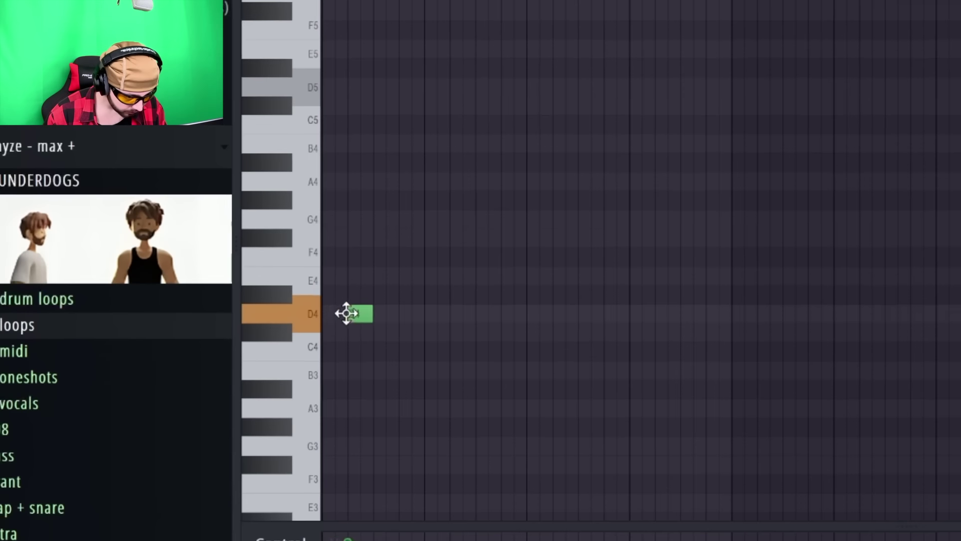
- Draw three chords in the first bar: B3-D4-F#4, C#4-E4-G4, and one rooted on D4
left_click_drag(343, 313, 324, 315)
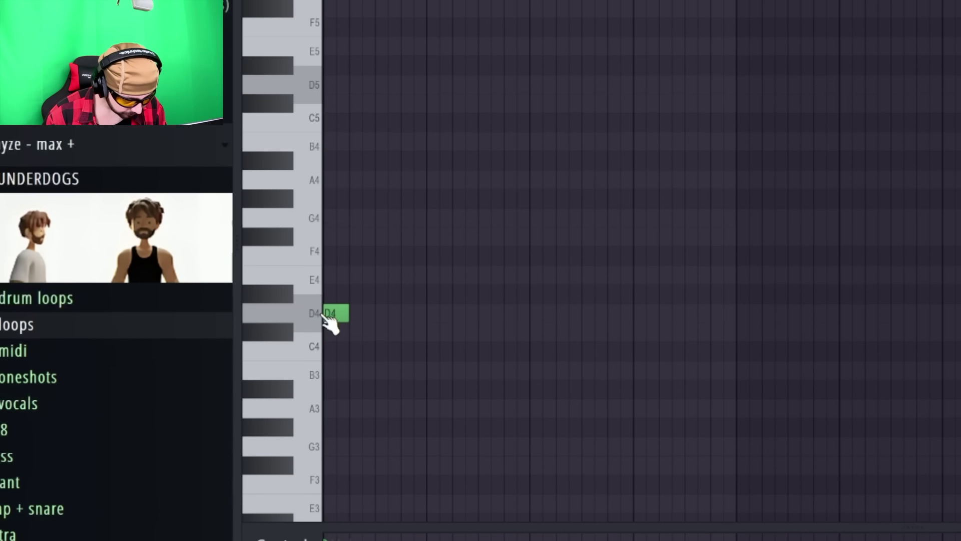
left_click_drag(325, 351, 326, 372)
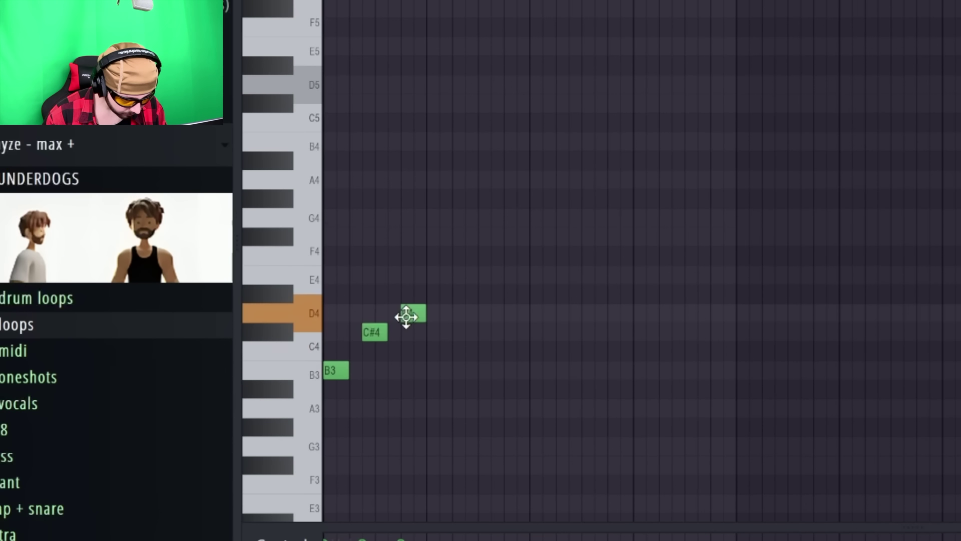
scroll(344, 284, "up", 3)
left_click(329, 312)
left_click_drag(326, 240, 300, 224)
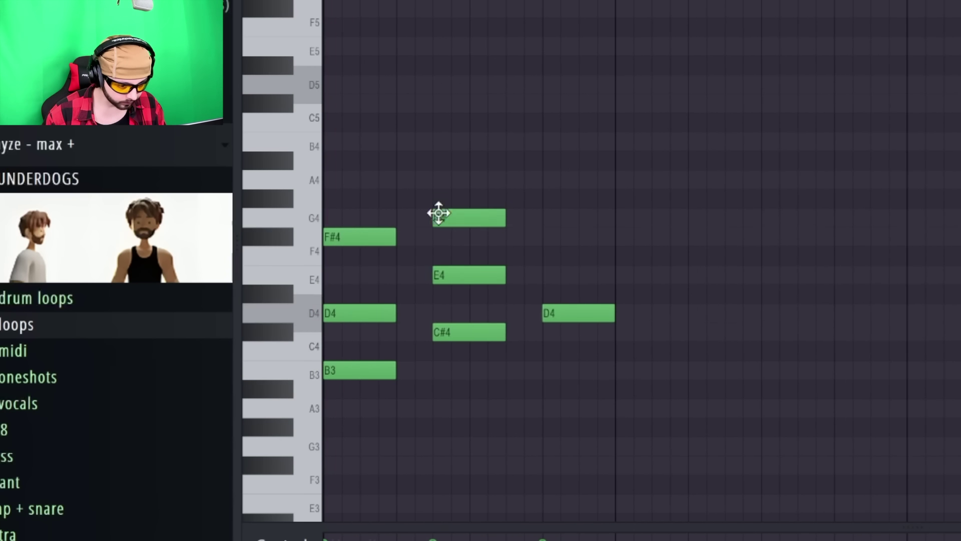
left_click_drag(541, 297, 535, 242)
- Remove the melody notes above the chords except C#5 on the third, and lower the chord roots an octave to B2, C#3 and D3
key("space")
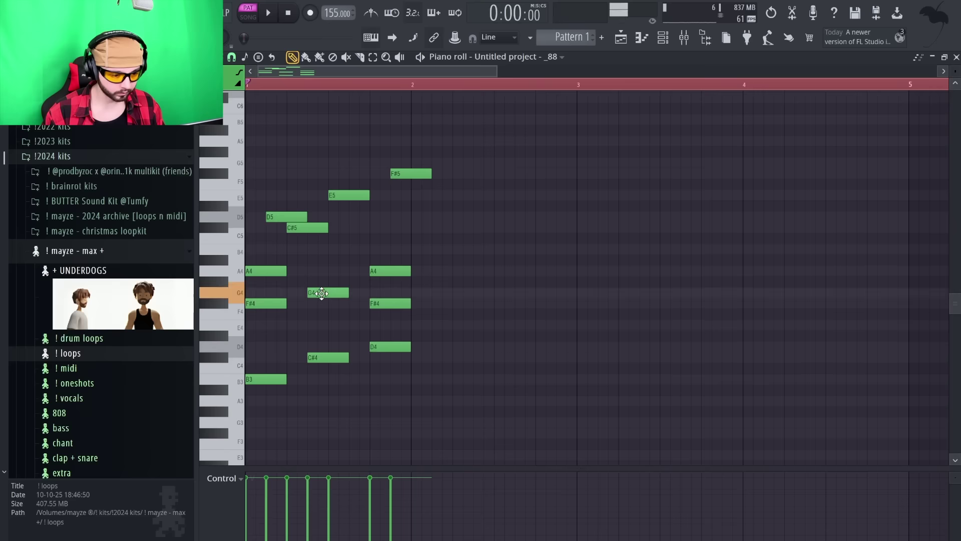
left_click(316, 252)
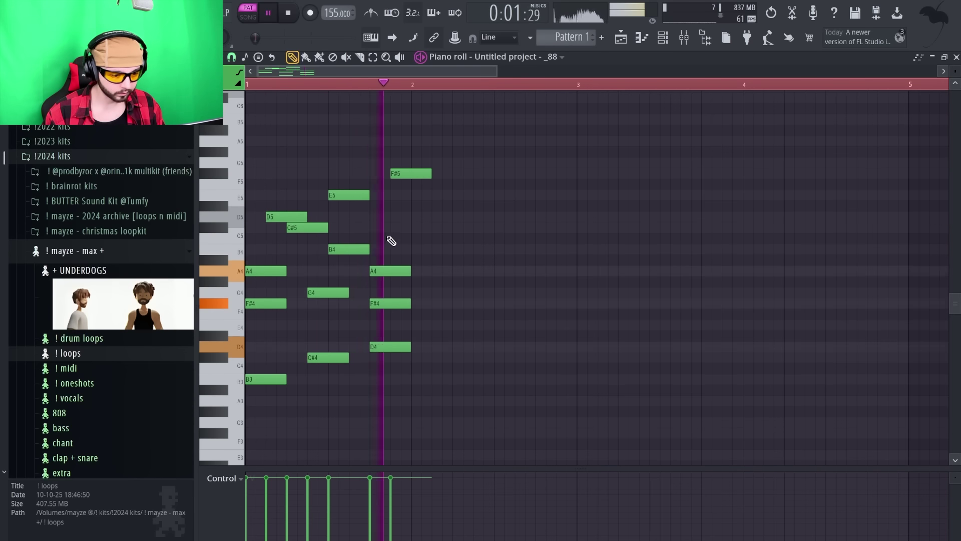
left_click(583, 184)
left_click_drag(524, 196, 492, 196)
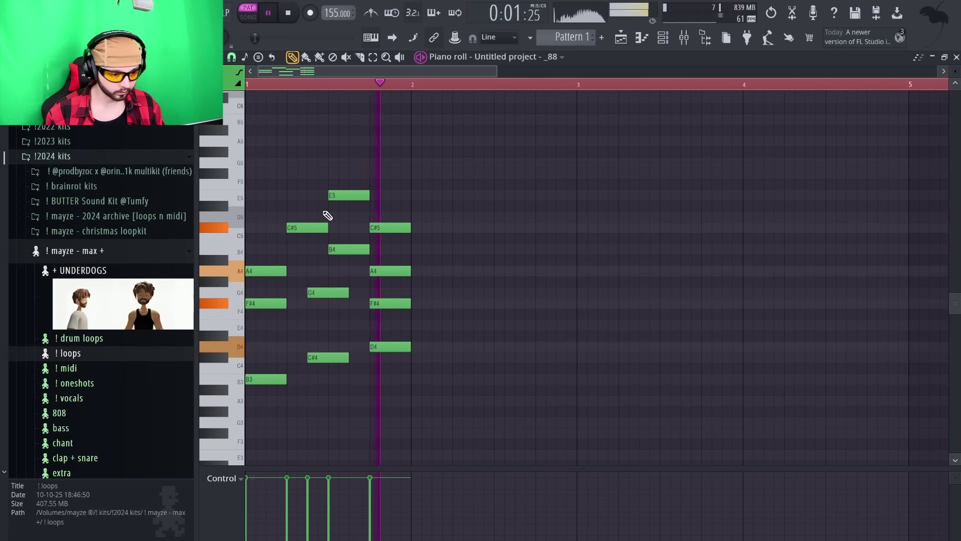
right_click(323, 228)
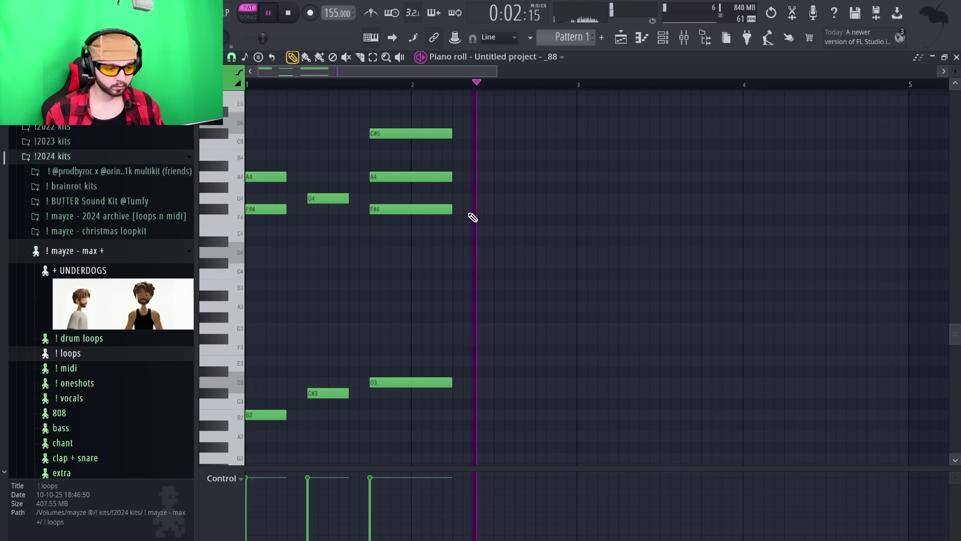
- Duplicate the three-chord progression so it repeats from bar 3
key("ctrl+a")
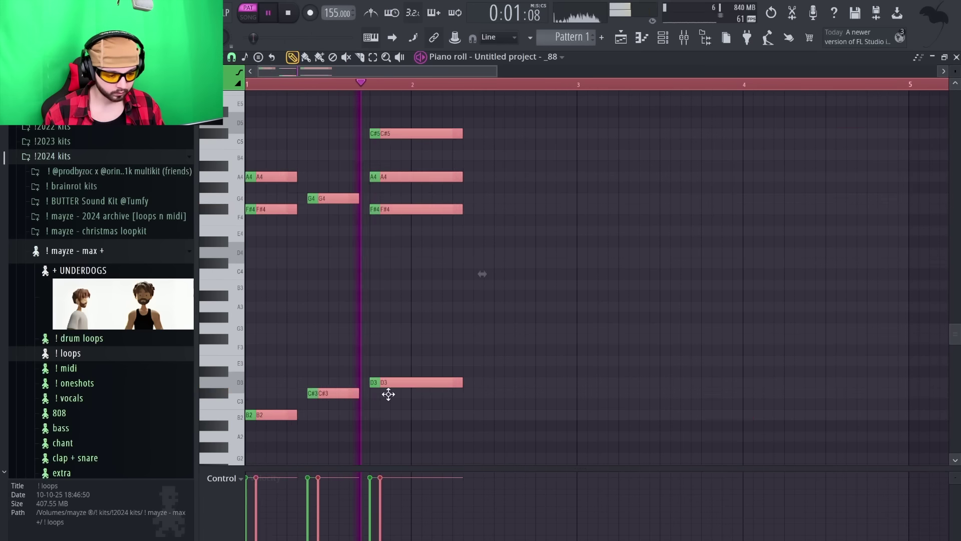
key("ctrl+b")
key("ctrl+d")
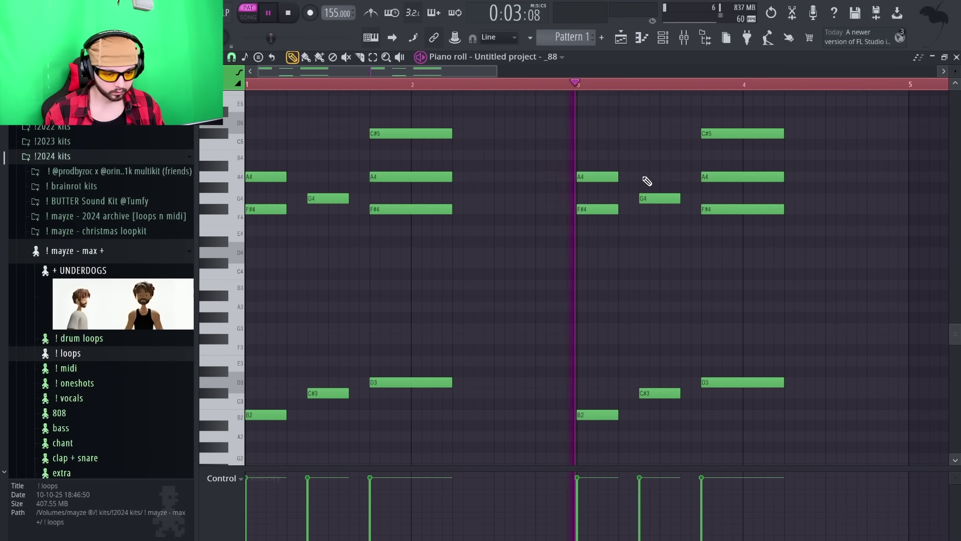
- Audition C#5 and A4 above the second chord, keeping A4, and add the same A4 in the repeat at bar 3
left_click(337, 177)
key("space")
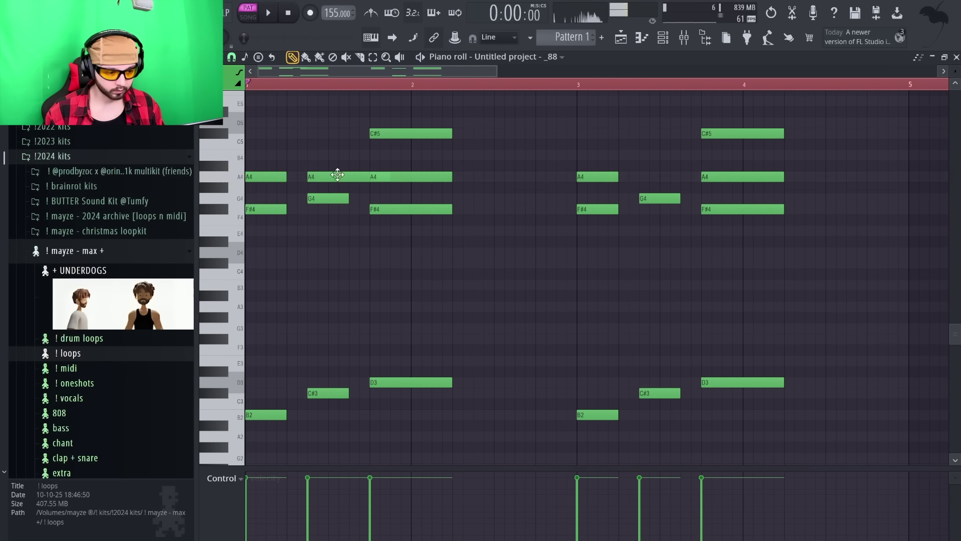
left_click(339, 136)
key("space")
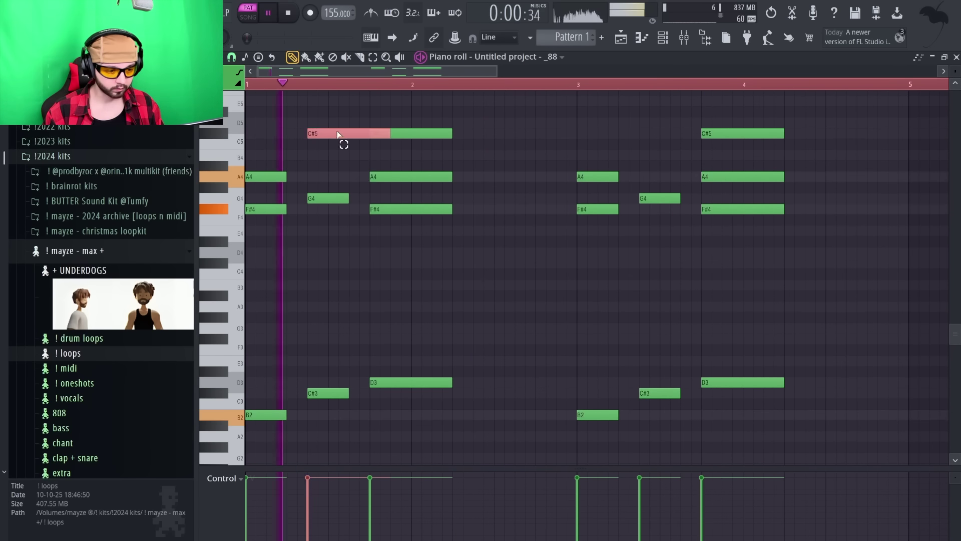
left_click_drag(329, 144, 328, 188)
key("space")
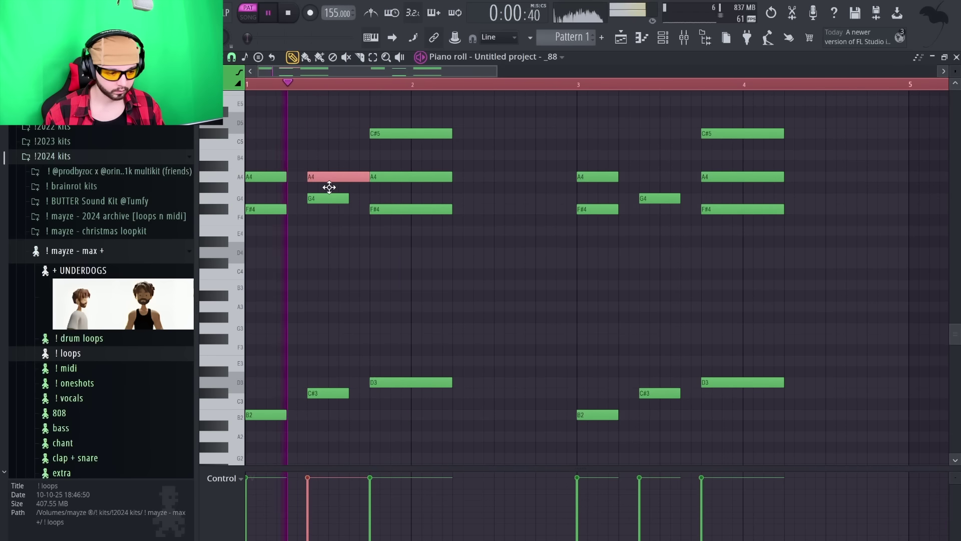
left_click(642, 176)
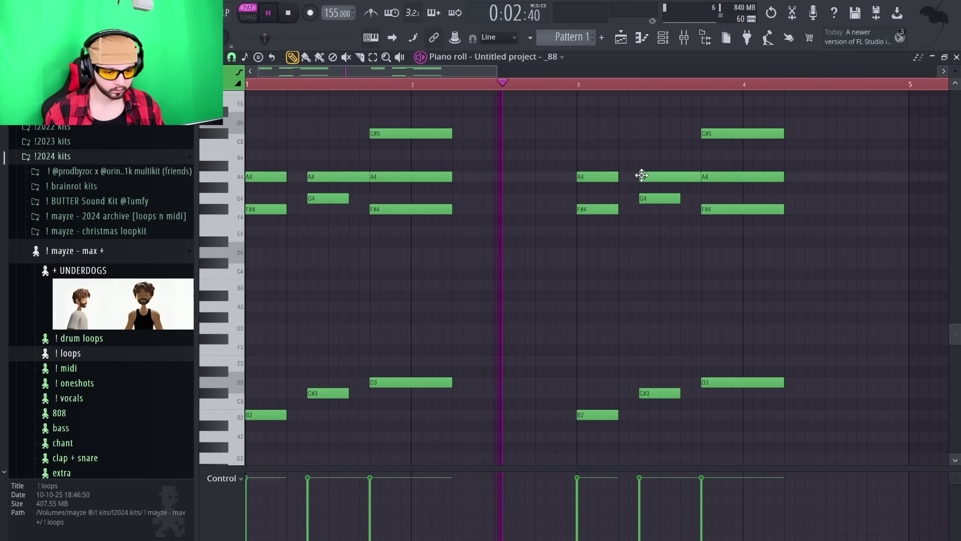
- Duplicate the whole four-bar chord progression so it fills eight bars
key("ctrl+a")
scroll(365, 227, "down", 4)
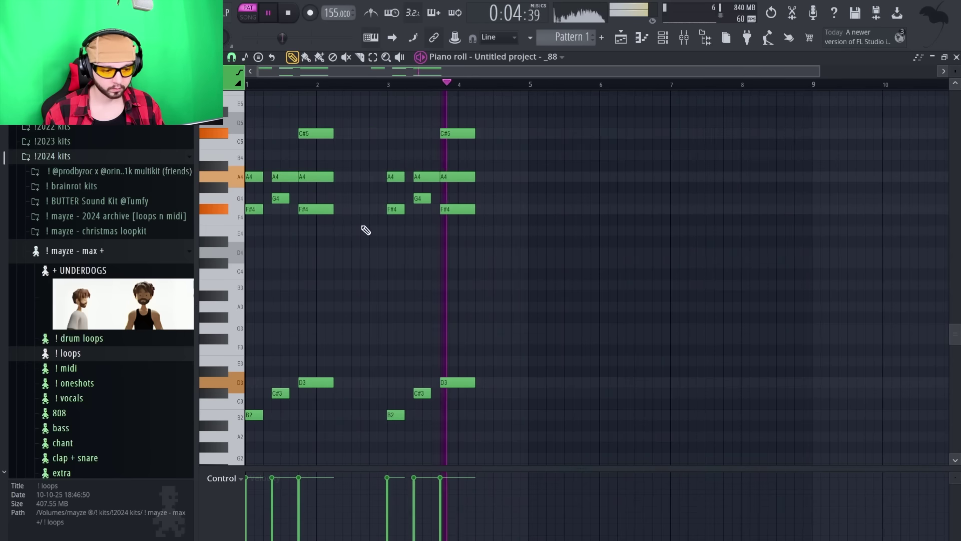
key("ctrl+b")
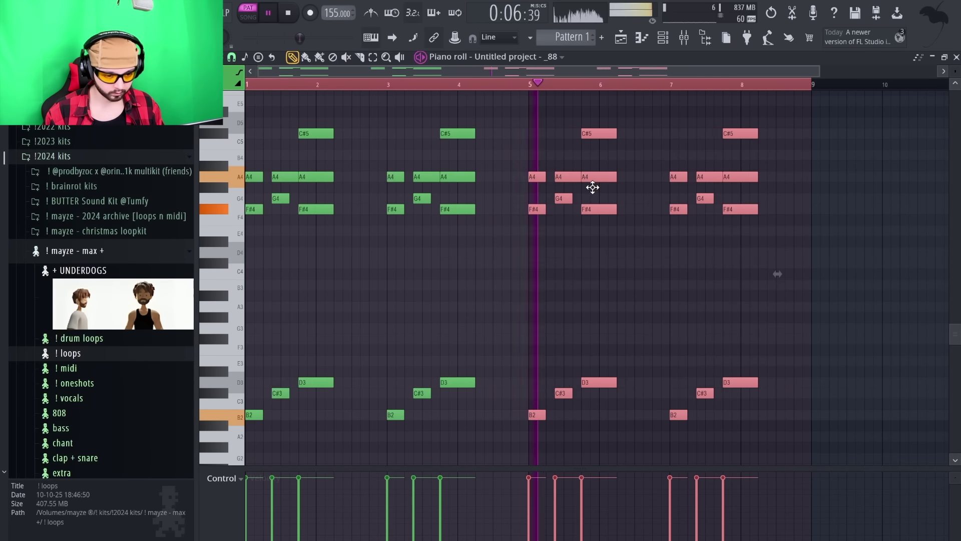
key("ctrl+d")
- Add an A5 note an octave above the A4 of the first chord
scroll(370, 284, "up", 3)
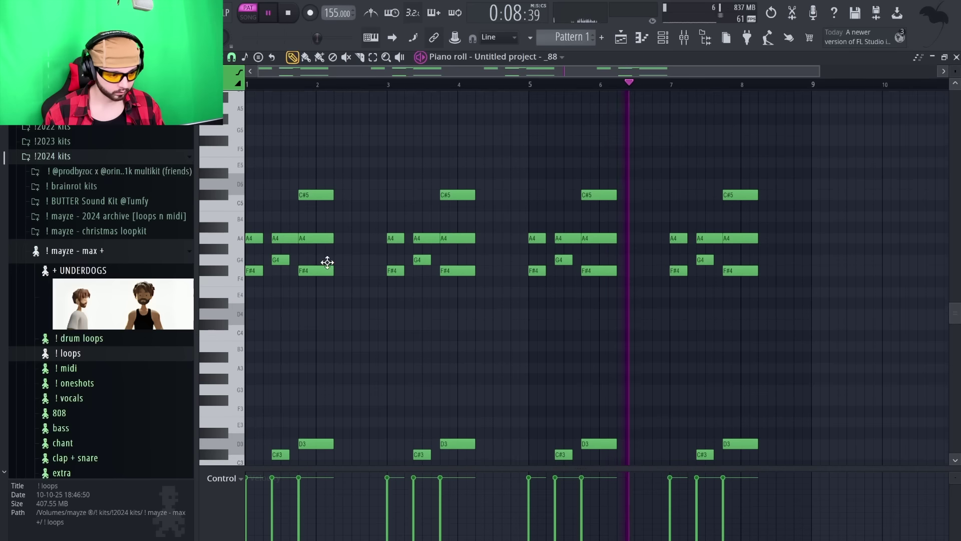
scroll(253, 230, "up", 1)
left_click(256, 244)
key("ctrl+Up")
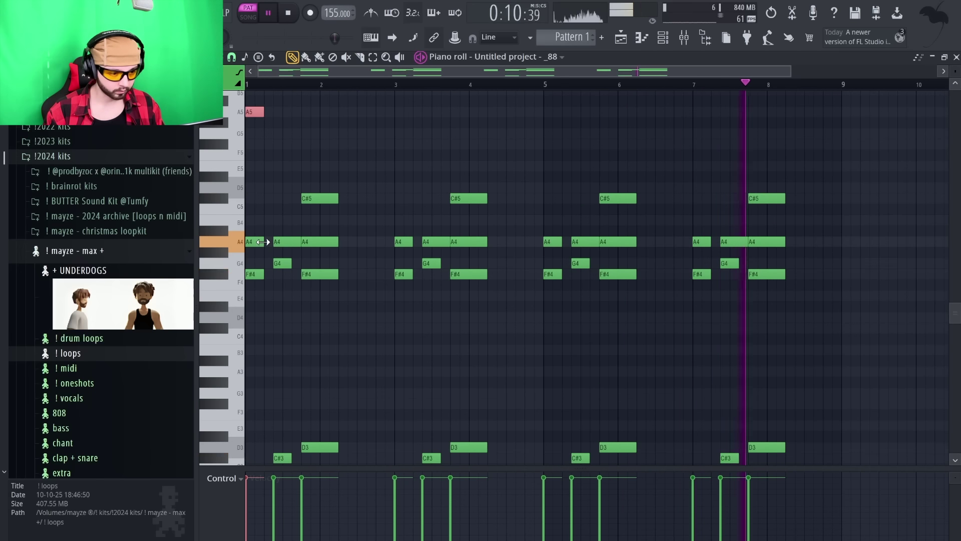
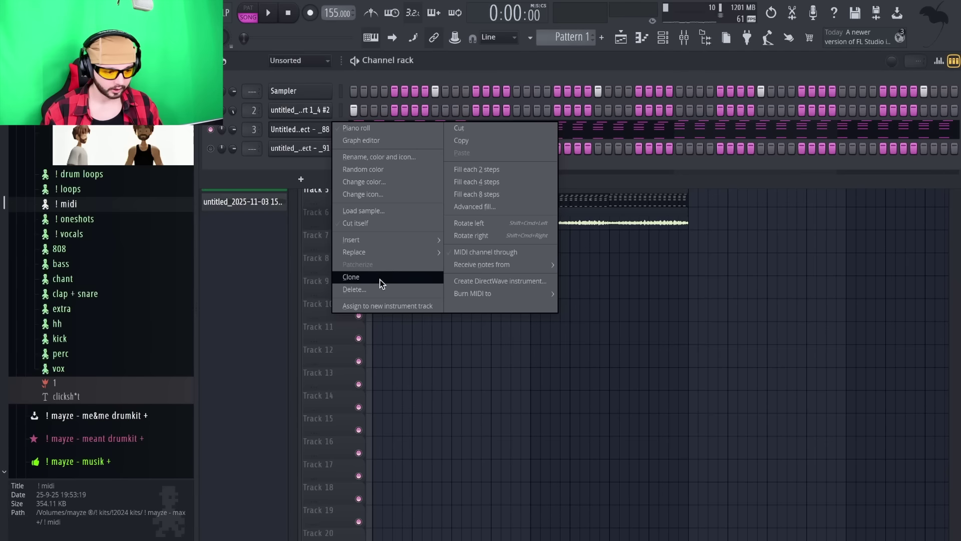
- Clone the resampled tone's channel and open the clone's empty piano roll
left_click(380, 278)
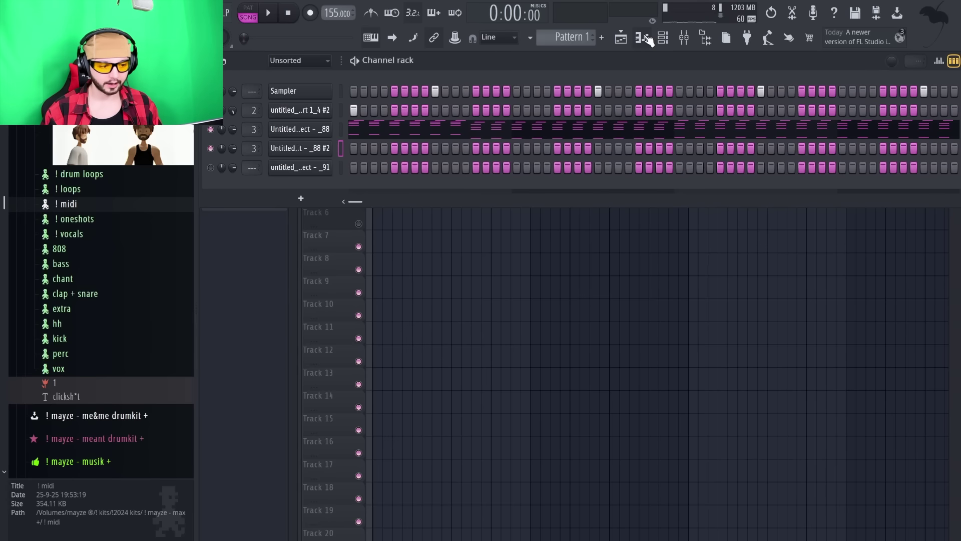
left_click(647, 37)
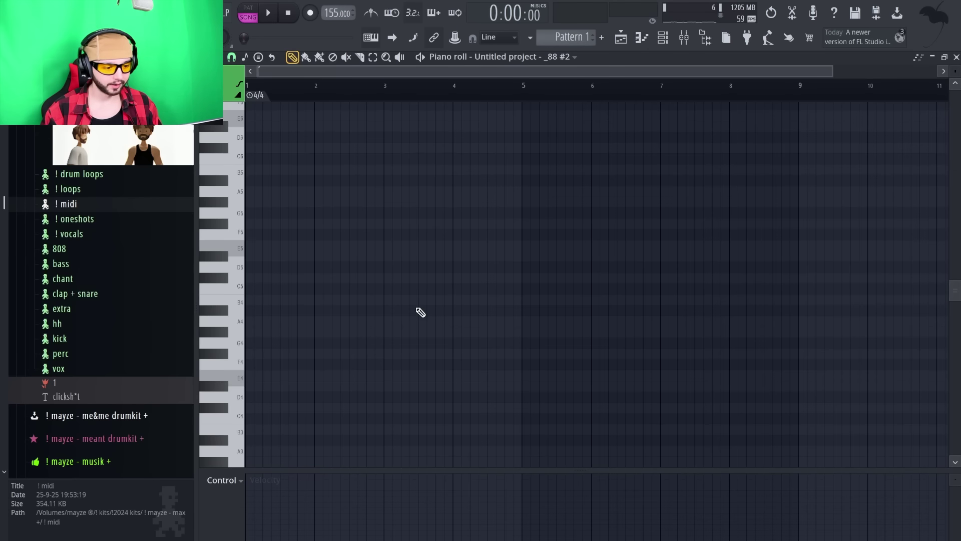
scroll(420, 312, "up", 2)
scroll(421, 311, "down", 3)
- Display the chord ghost notes and enter bass notes E4, B3 and C4 at the chord changes, lengthening them to follow the chords
key("alt+v")
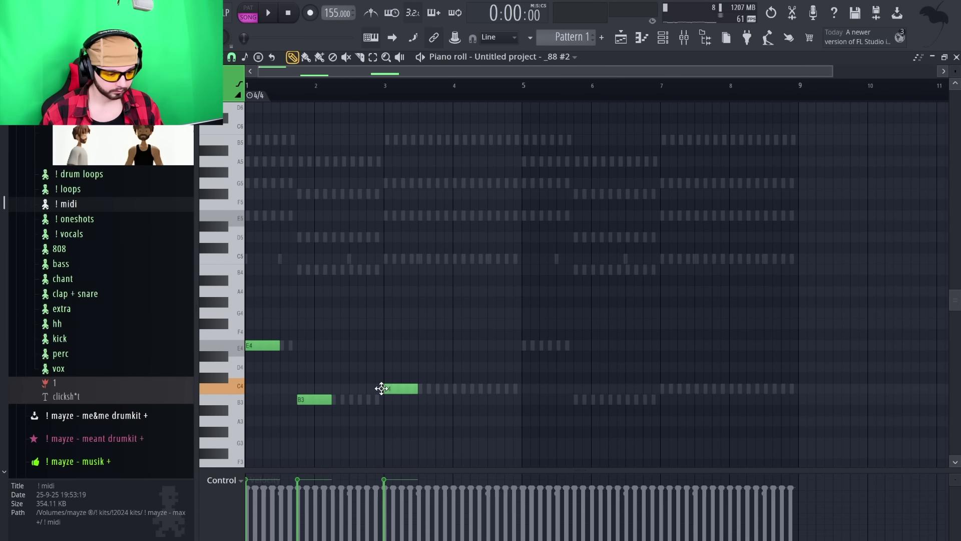
key("ctrl+a")
key("ctrl+d")
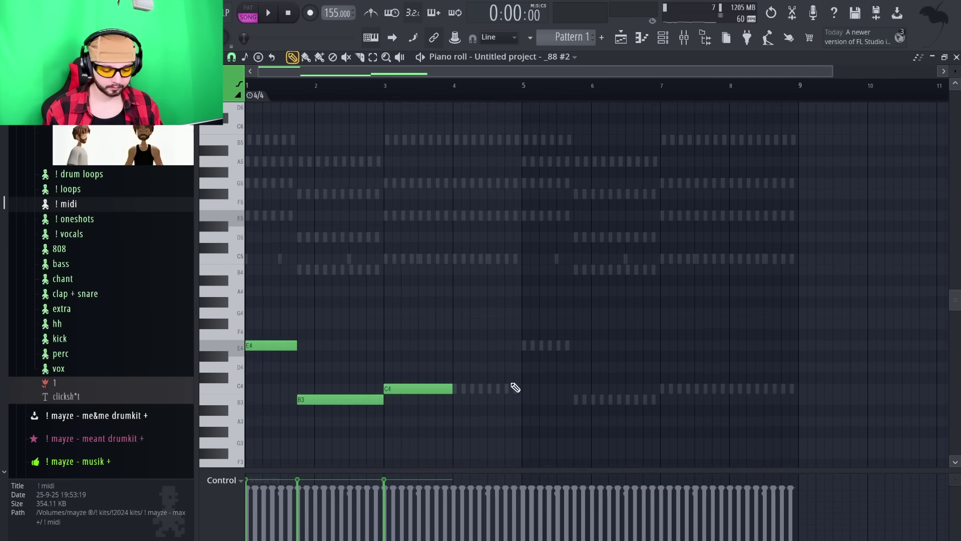
- Transpose the bass notes down one octave and extend the final C3 to the start of bar 5
key("ctrl+Down")
key("space")
scroll(515, 386, "down", 3)
key("ctrl+a")
left_click(521, 318)
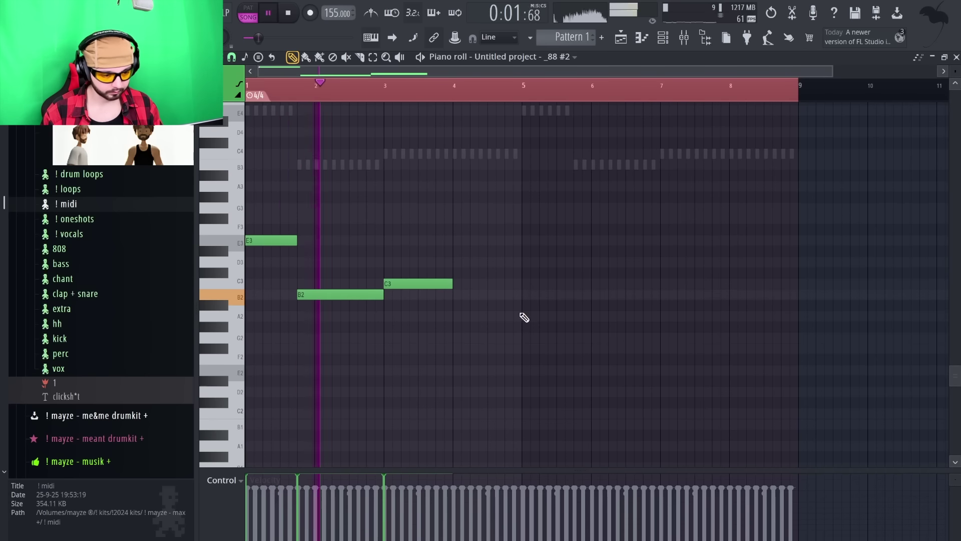
left_click_drag(453, 284, 521, 287)
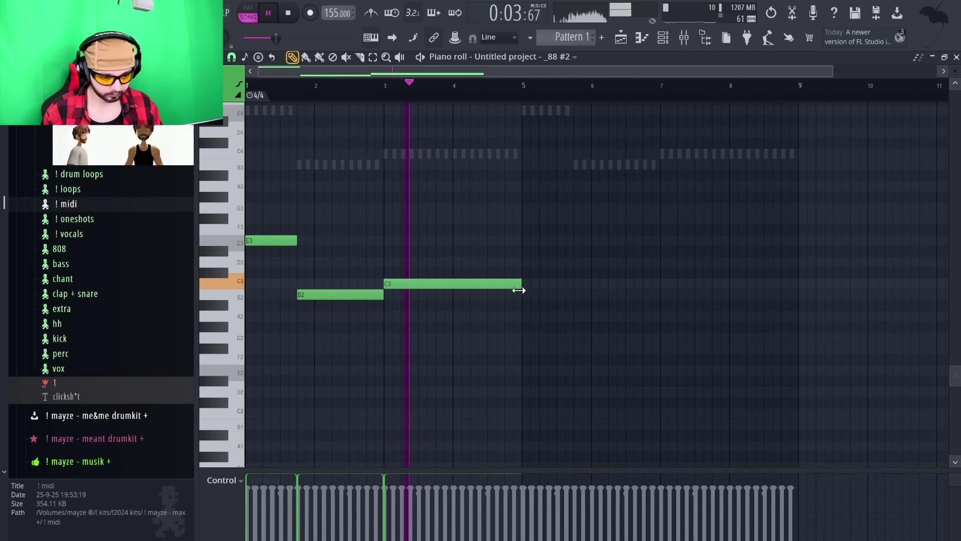
- Duplicate the four-bar bass line so it fills eight bars
key("ctrl+a")
key("ctrl+b")
left_click(615, 361)
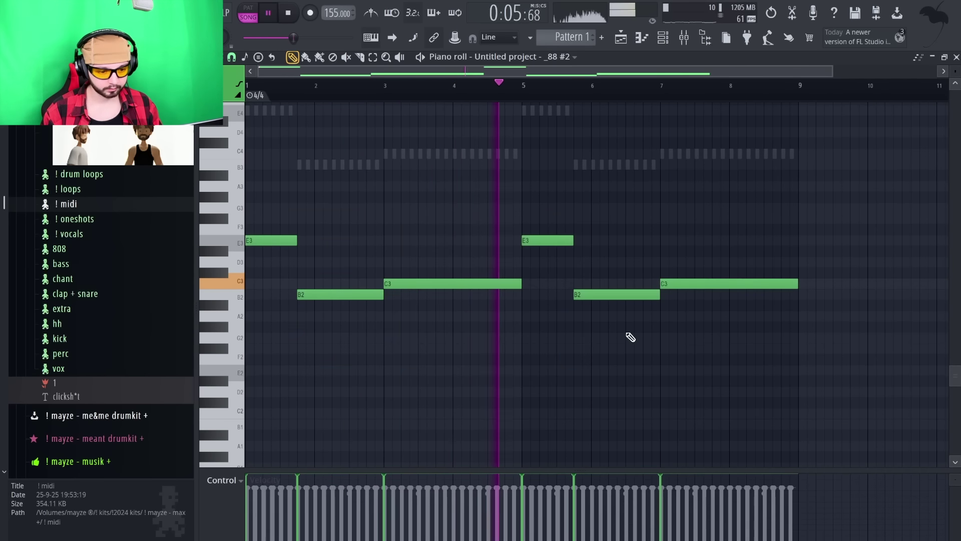
- Transpose the whole eight-bar bass line down another octave to E2, B1 and C2, and close the piano roll
key("ctrl+a")
key("ctrl+Down")
left_click(629, 337)
scroll(628, 337, "down", 3)
key("ctrl+a")
key("ctrl+d")
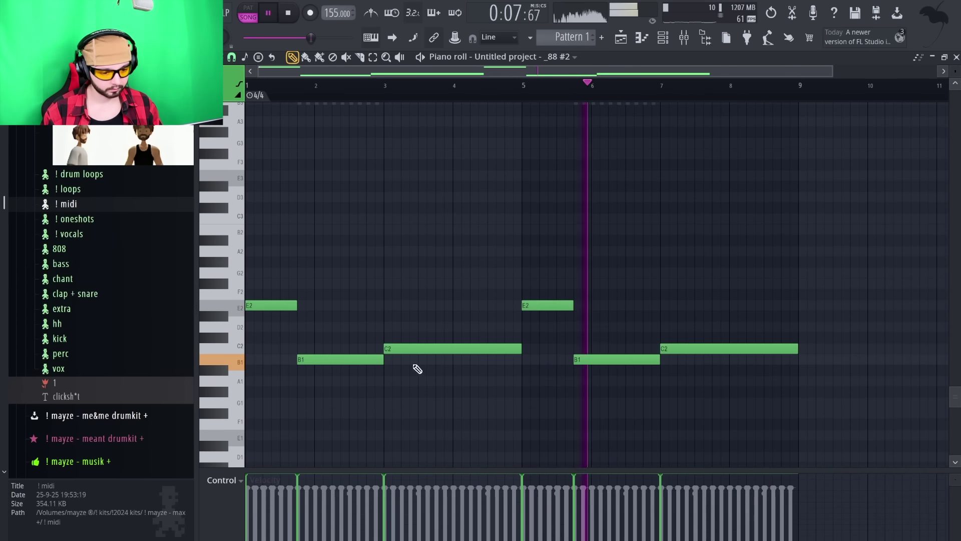
key("ctrl+a")
key("ctrl+d")
key("ctrl+a")
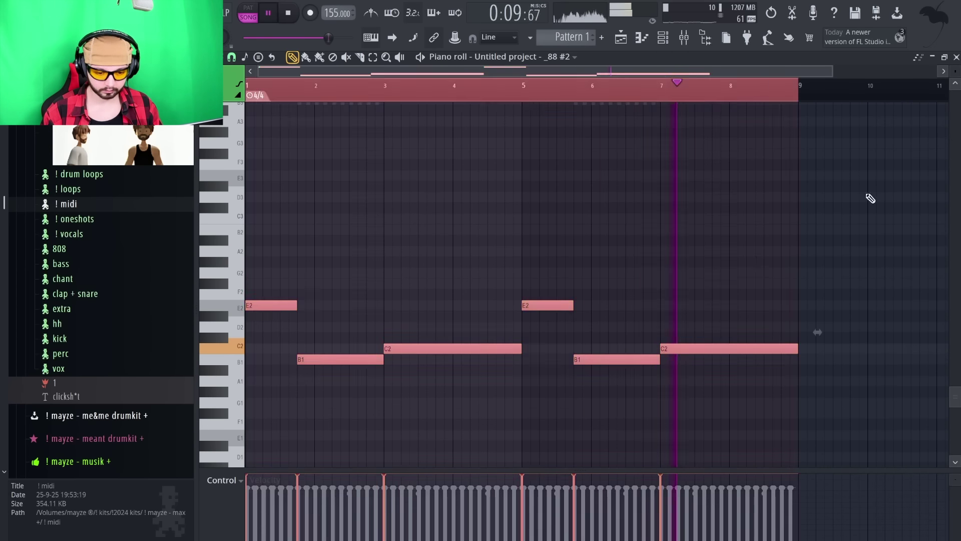
key("ctrl+d")
left_click(956, 57)
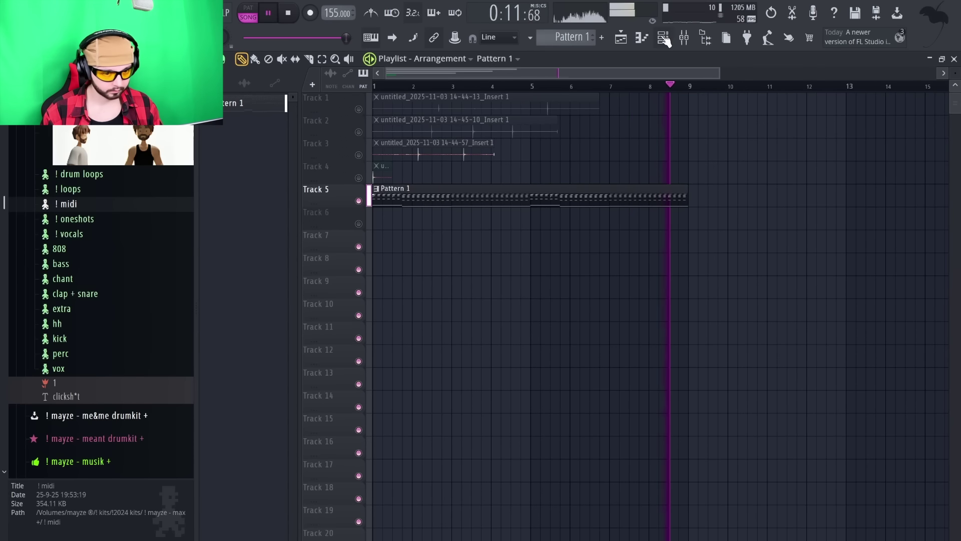
- Route the cloned bass channel to mixer insert 4 and solo it with a 2.3 low boost at 90 Hz
key("F6")
key("ctrl+l")
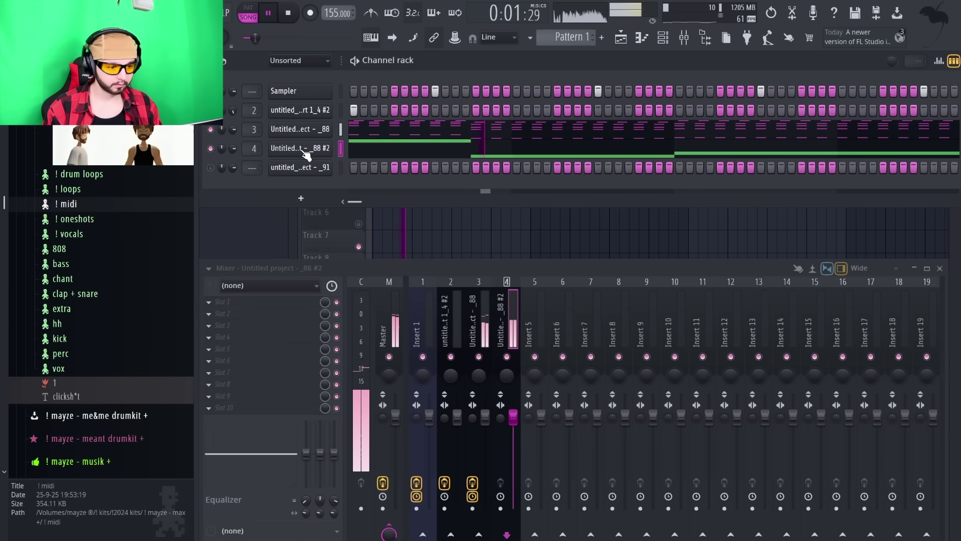
left_click(507, 312)
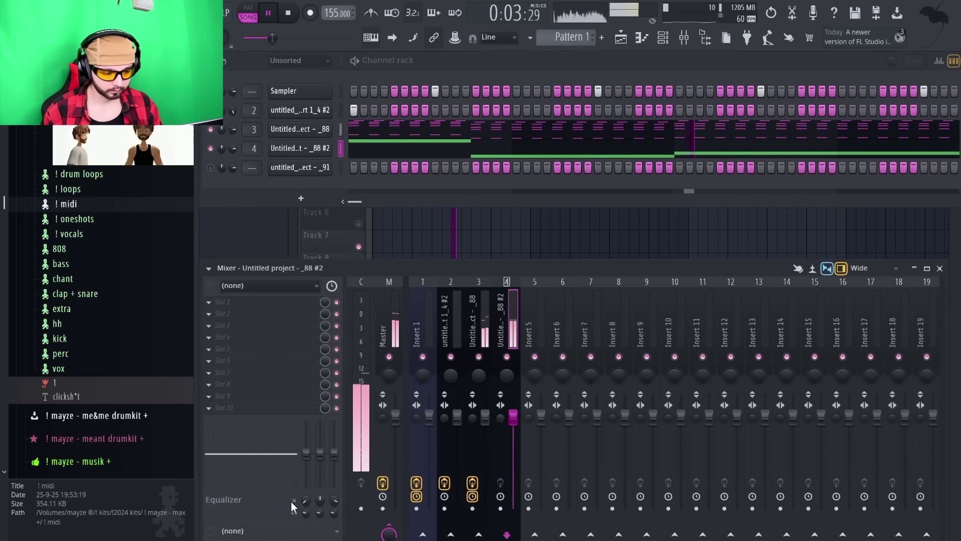
key("space")
key("space")
key("s")
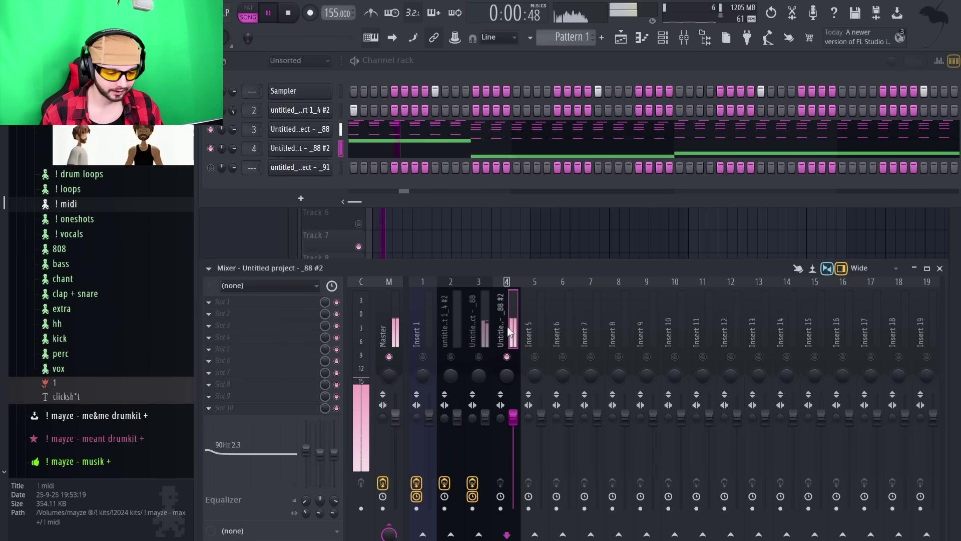
- Add Fruity Parametric EQ 2 to the bass insert, cutting highs from about 1 kHz and boosting band 1 slightly and band 2 strongly near 100 Hz
left_click(277, 367)
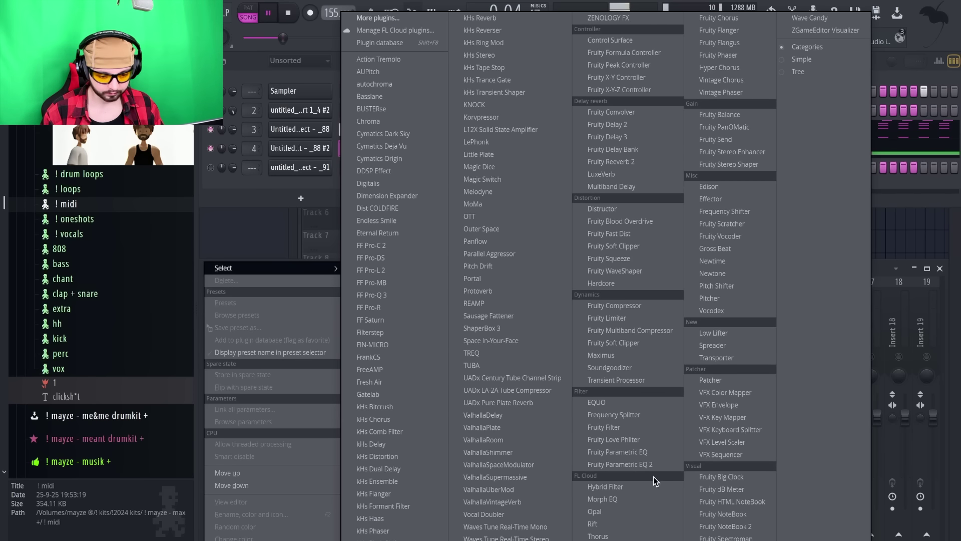
left_click(646, 465)
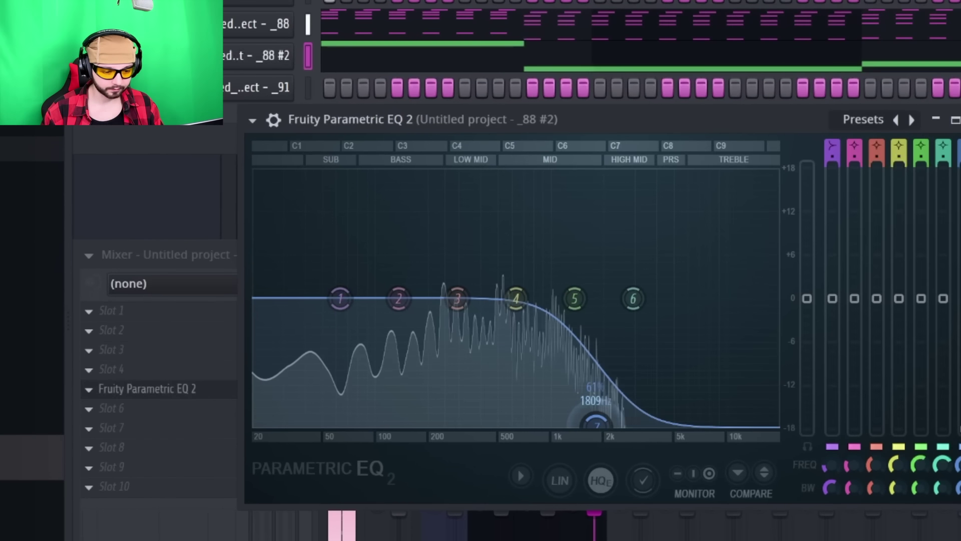
left_click_drag(596, 423, 551, 412)
left_click_drag(399, 299, 375, 245)
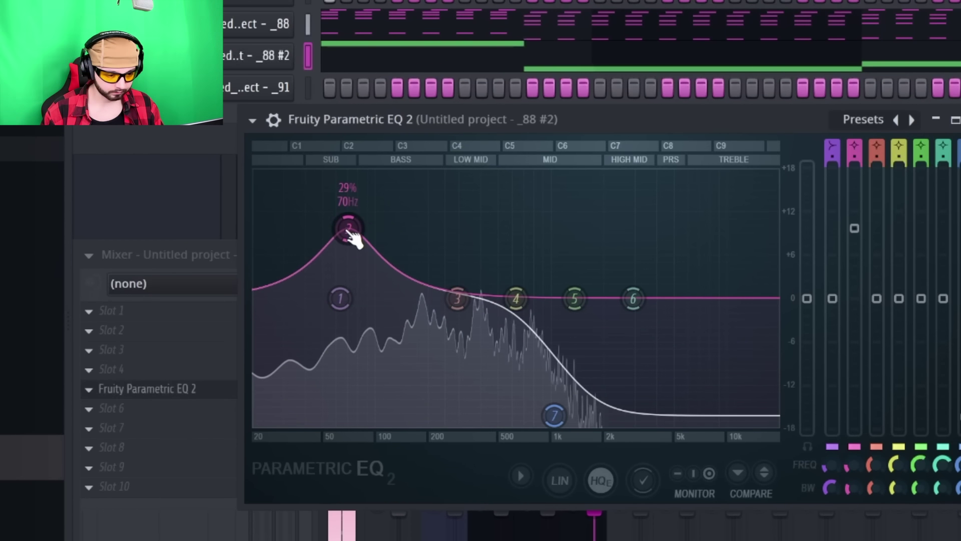
left_click_drag(340, 299, 333, 266)
left_click_drag(376, 246, 378, 172)
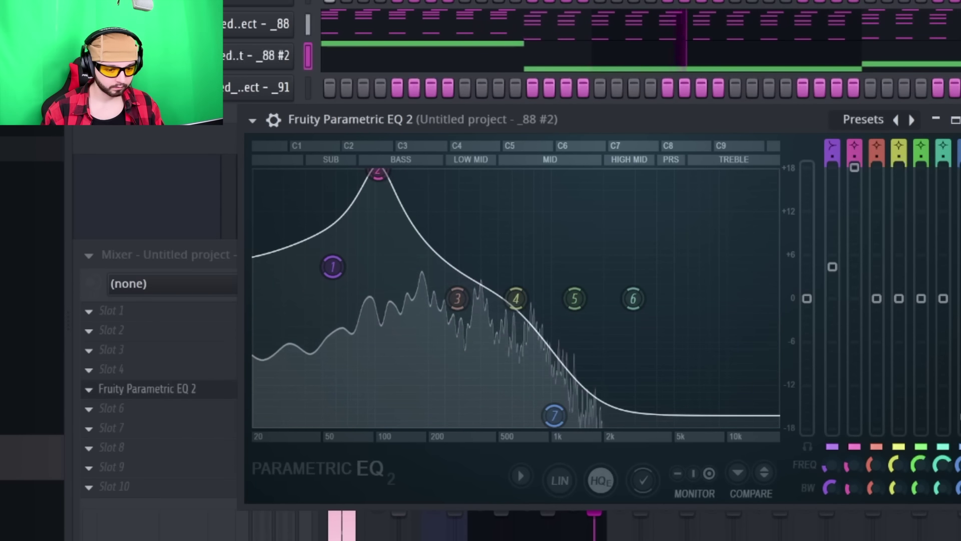
left_click_drag(855, 168, 854, 173)
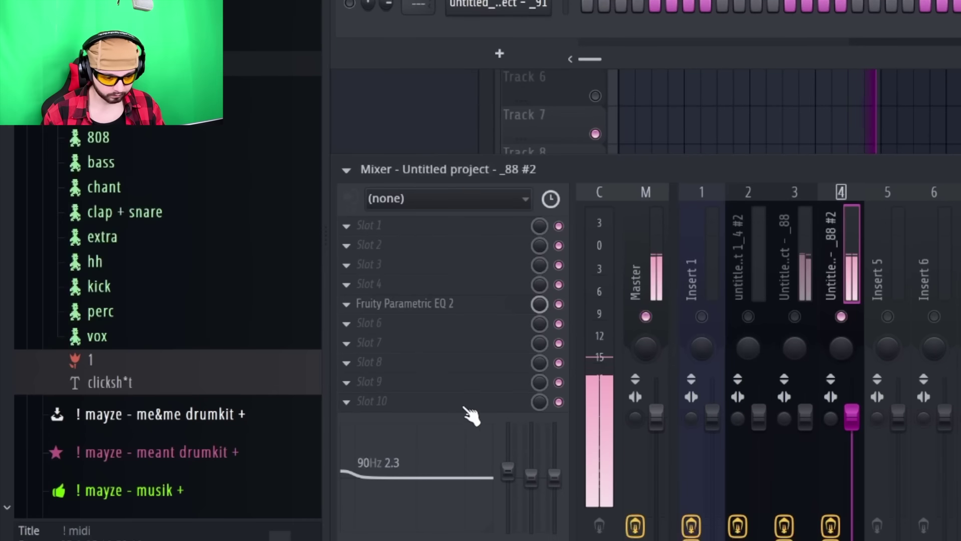
- Add Chroma to the bass insert and set it to root note E, Natural* minor scale, with Color at maximum
left_click(407, 344)
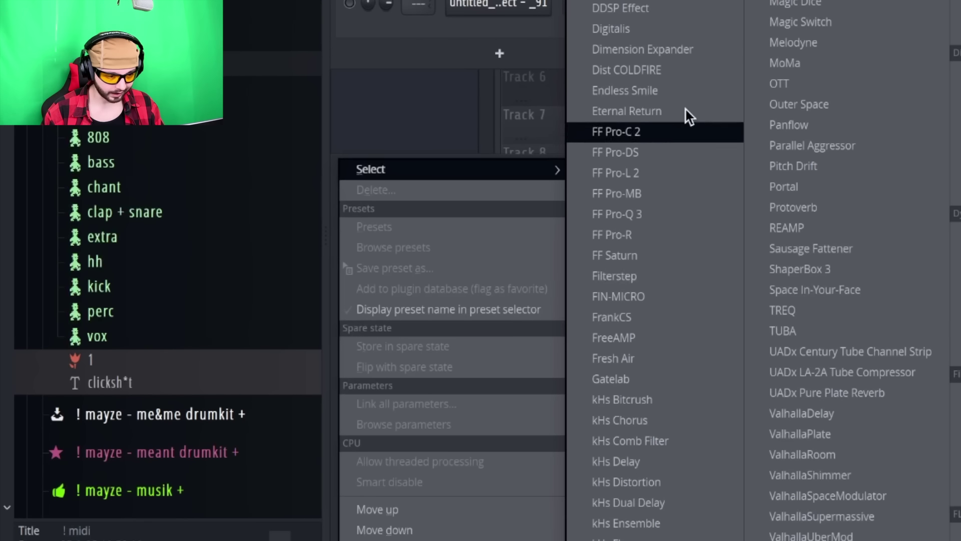
key("Escape")
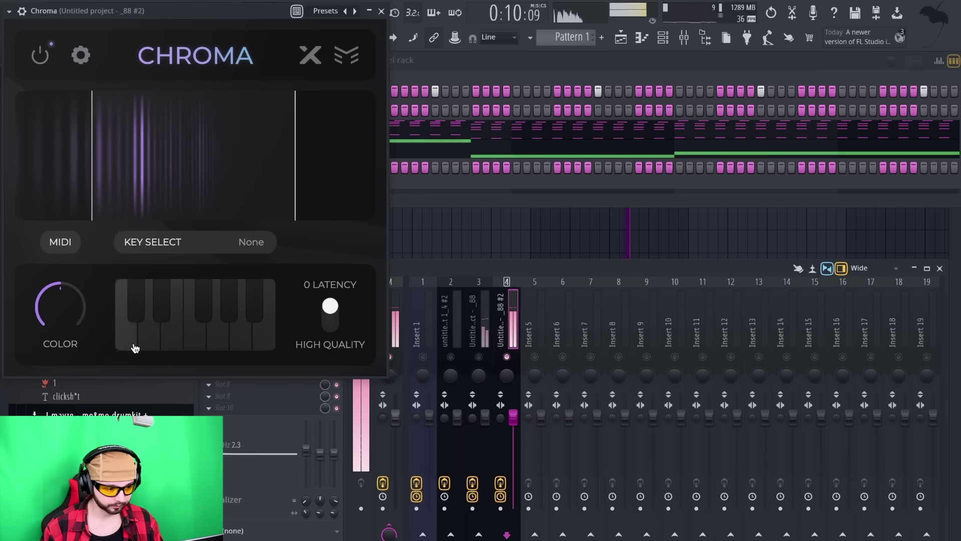
left_click(150, 243)
left_click(253, 132)
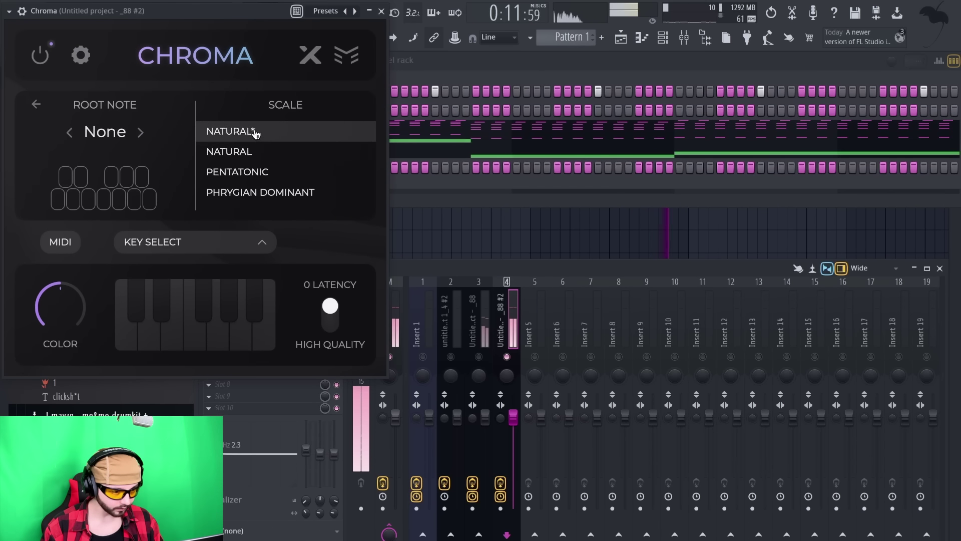
left_click(143, 136)
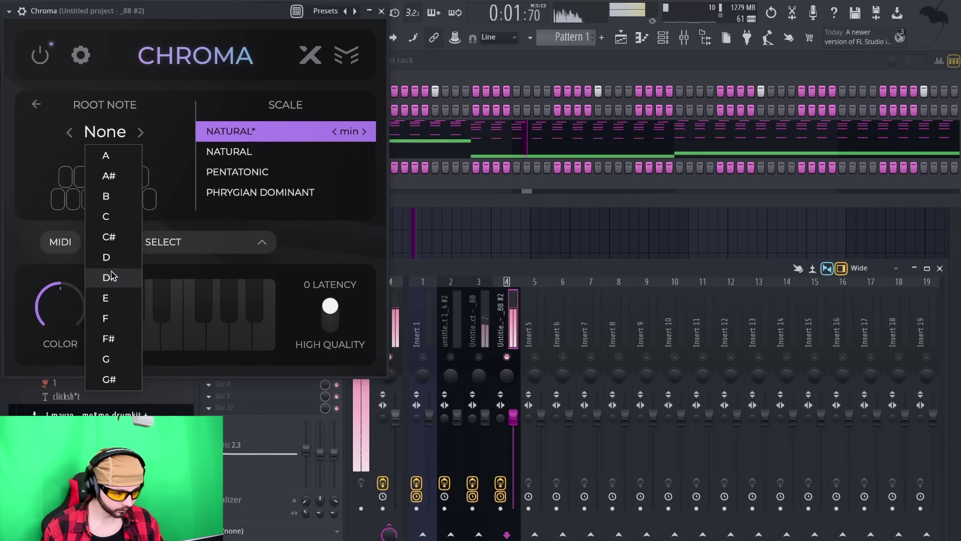
left_click(116, 300)
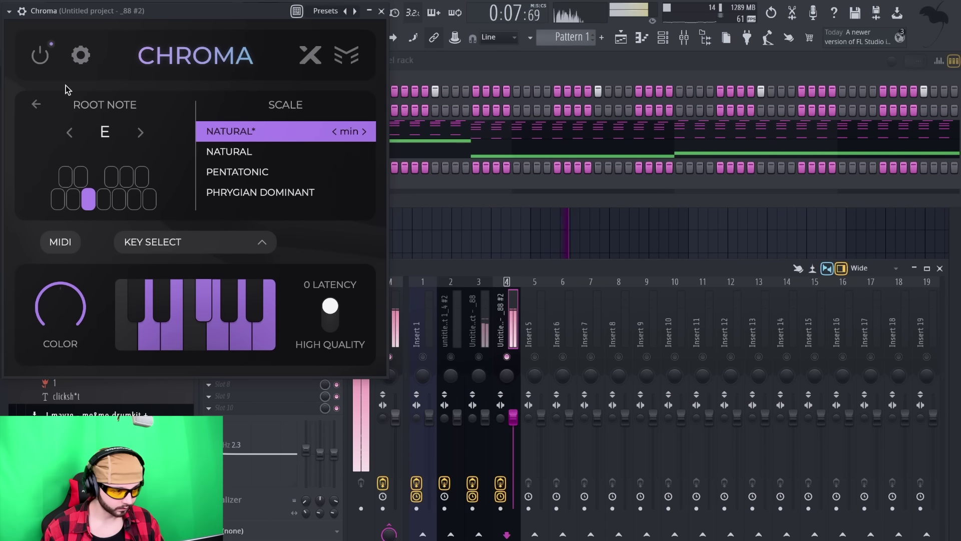
- Narrow Chroma's tuned frequency range from both sides, mute the frequencies above it, and close the plugin
left_click(81, 54)
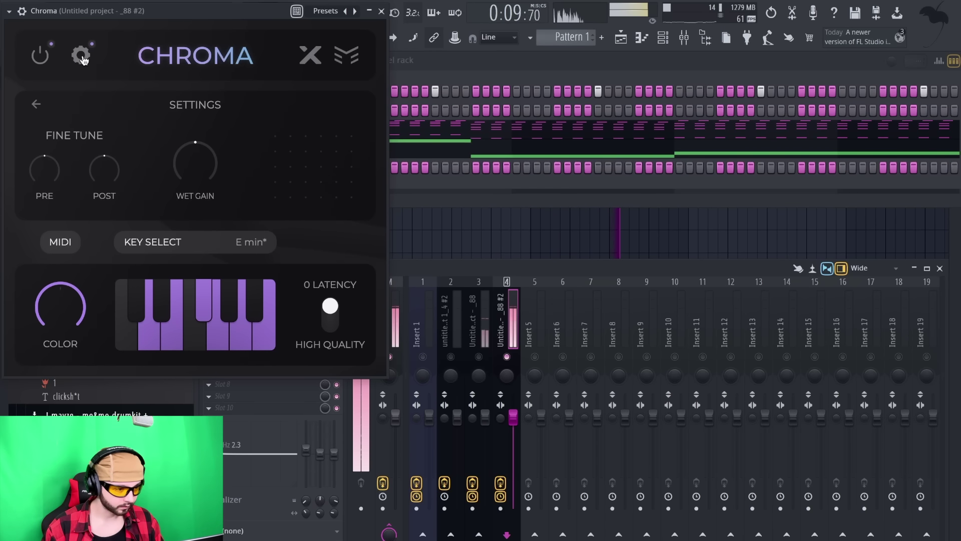
left_click(81, 55)
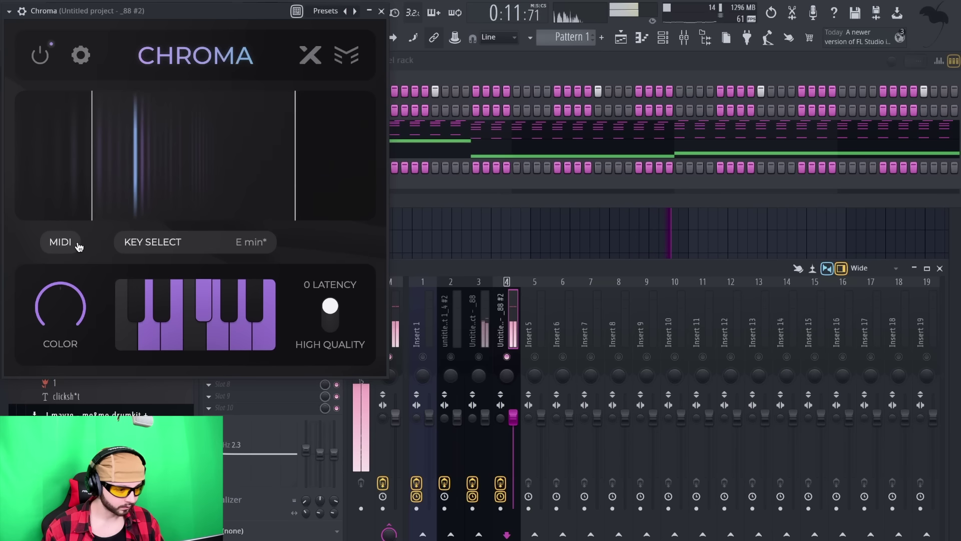
left_click_drag(296, 167, 212, 168)
mouse_move(93, 167)
left_click_drag(93, 168, 157, 195)
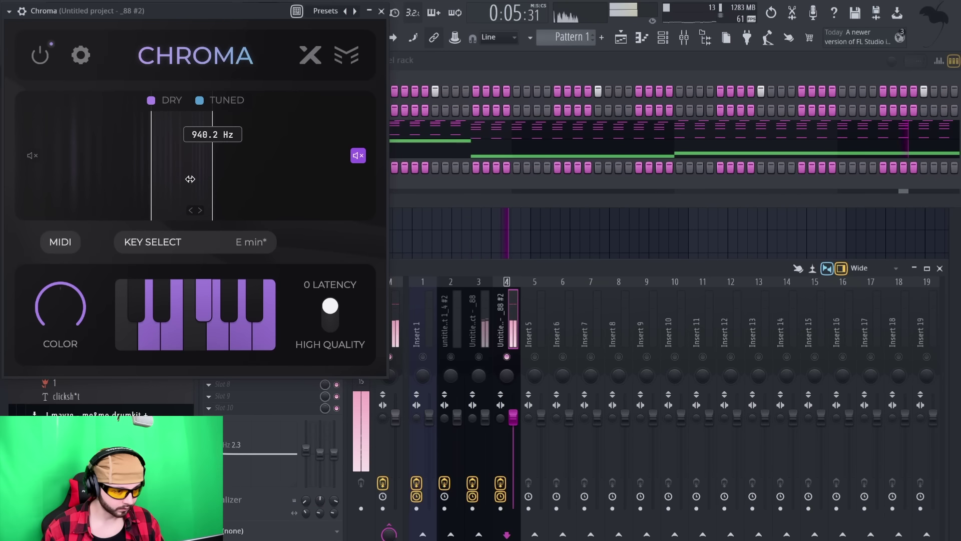
left_click(381, 11)
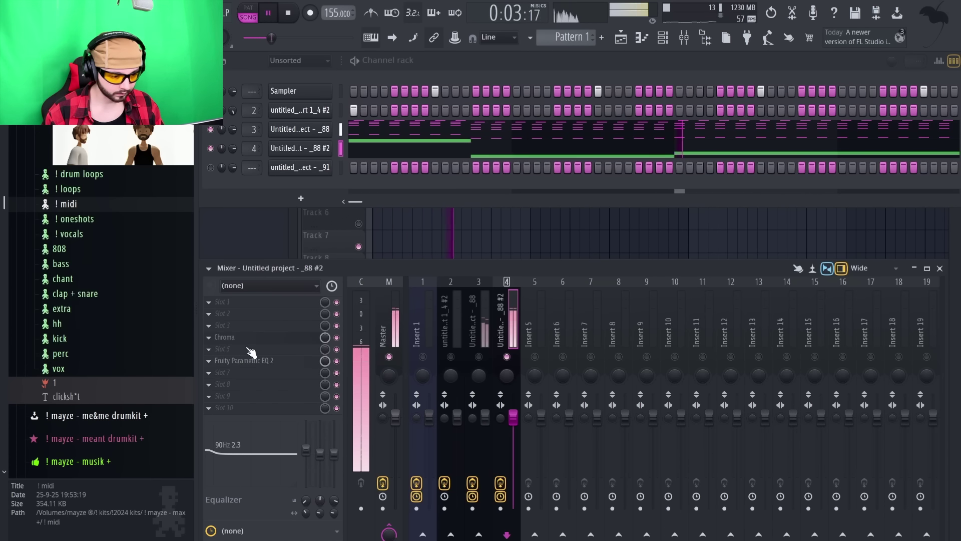
- Insert a second Fruity Parametric EQ 2 after Chroma and cut a narrow band 4 notch of about 14 dB near 772 Hz
left_click(236, 348)
left_click(651, 466)
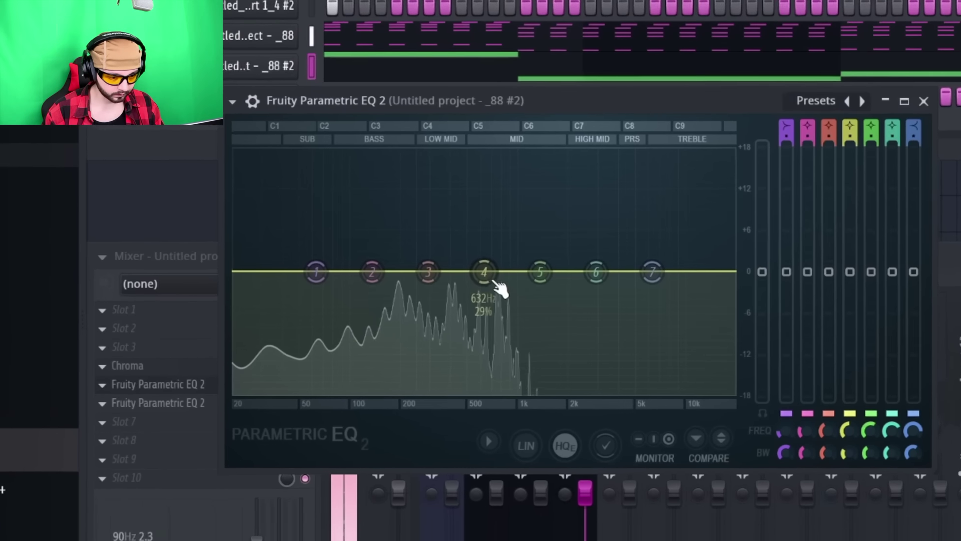
left_click_drag(449, 277, 461, 312)
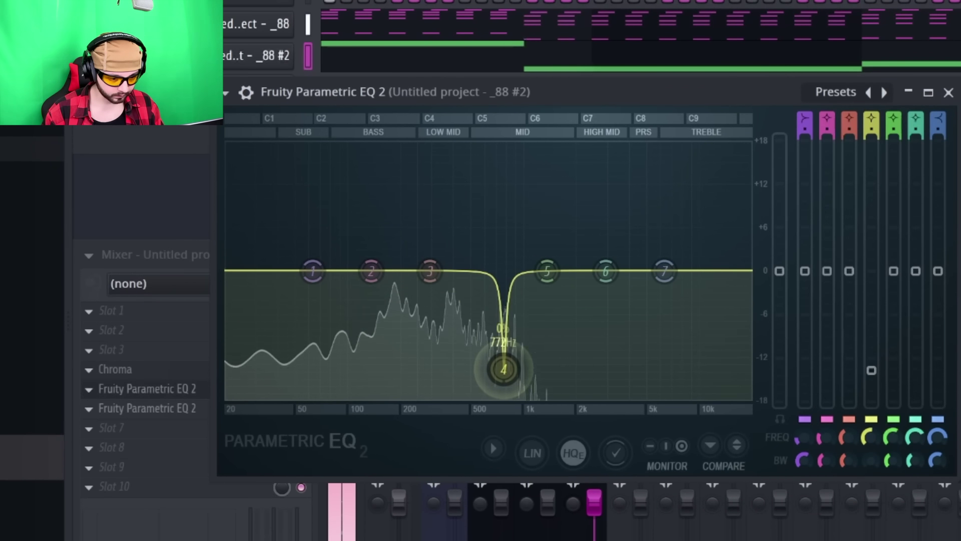
left_click_drag(505, 370, 505, 370)
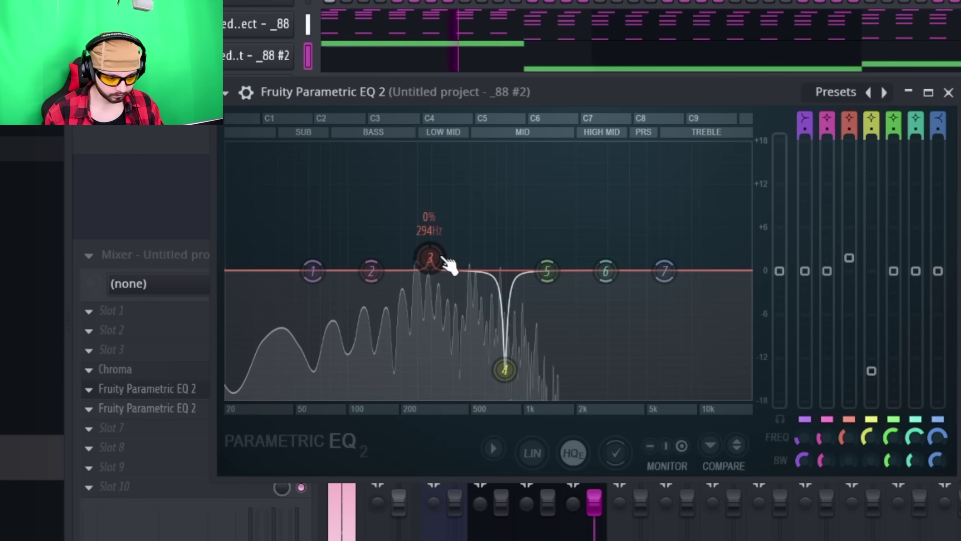
- Cut a narrow 18 dB notch with band 3 just below the existing notch and lift bands 1 and 2 in the lows
left_click_drag(446, 264, 483, 145)
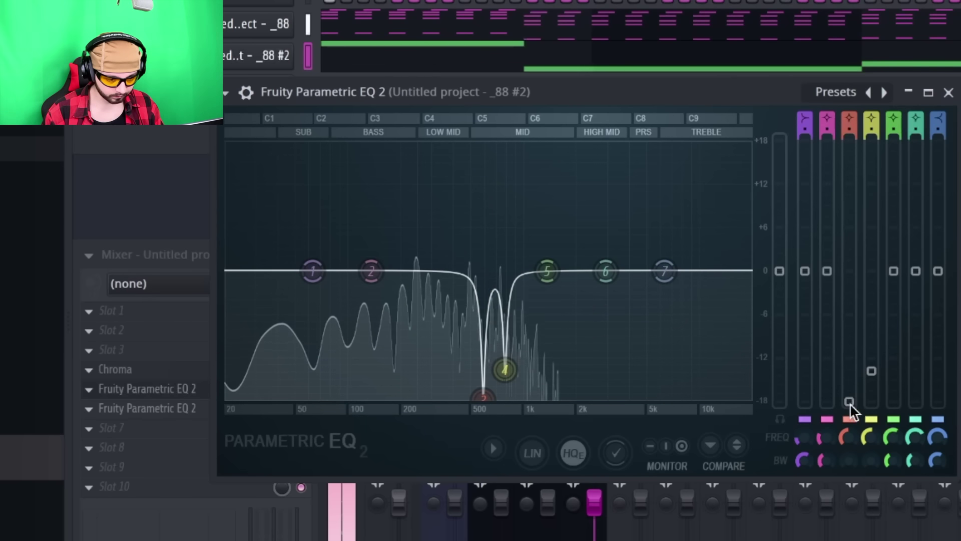
left_click_drag(371, 283, 315, 253)
left_click_drag(313, 271, 310, 259)
left_click(948, 92)
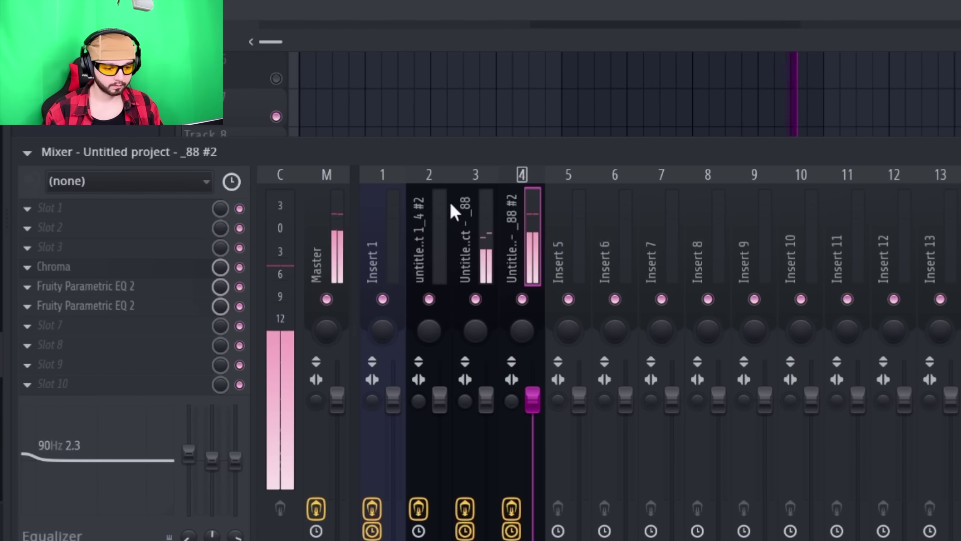
- Raise the chord insert's mixer fader slightly and delete the _91 channel from the channel rack
left_click(488, 228)
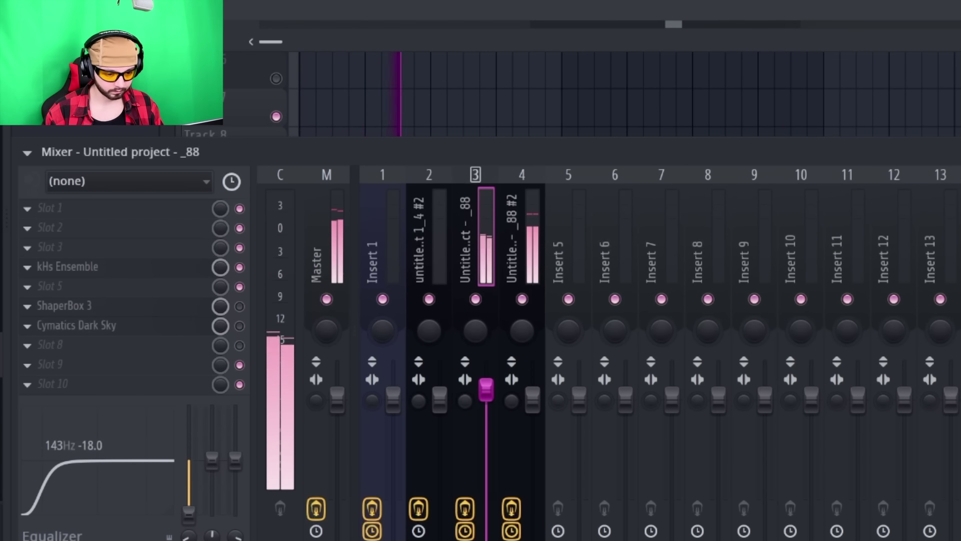
left_click(531, 273)
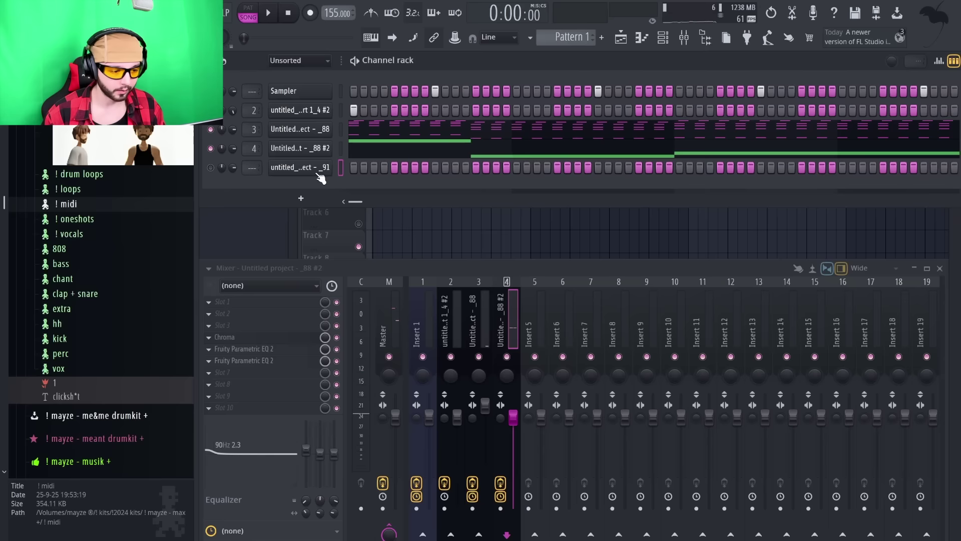
right_click(319, 173)
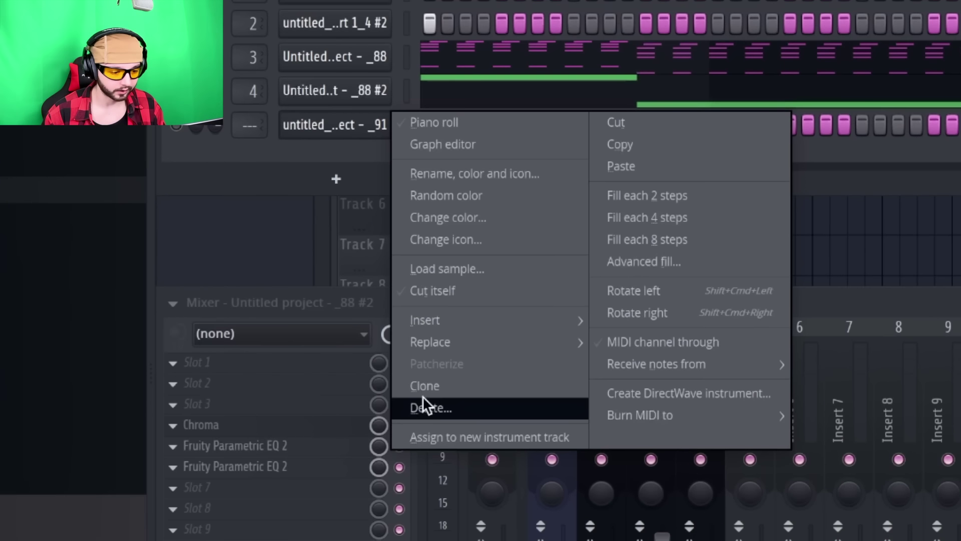
left_click(425, 406)
left_click(345, 91)
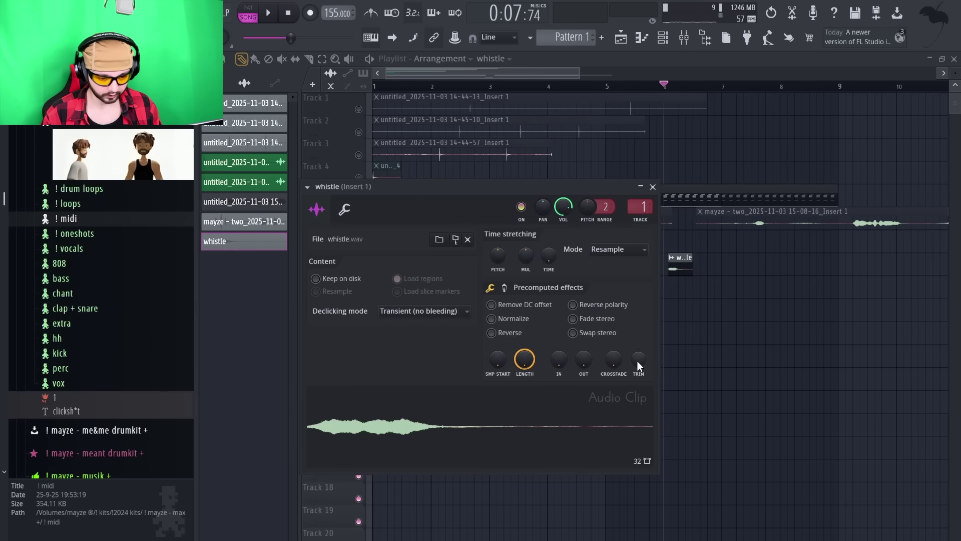
- Open the whistle sample in the pitch corrector and raise Newtone's Center amount
right_click(566, 418)
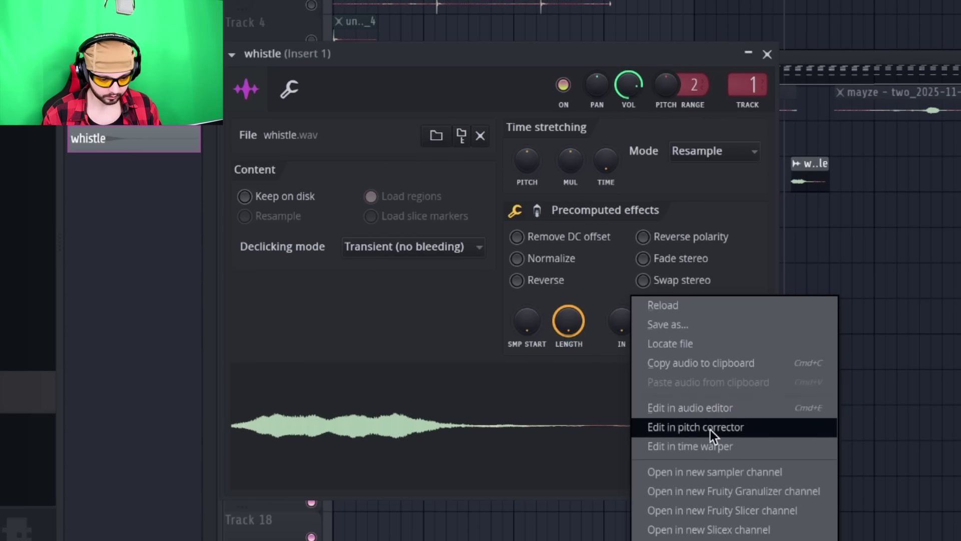
left_click(710, 430)
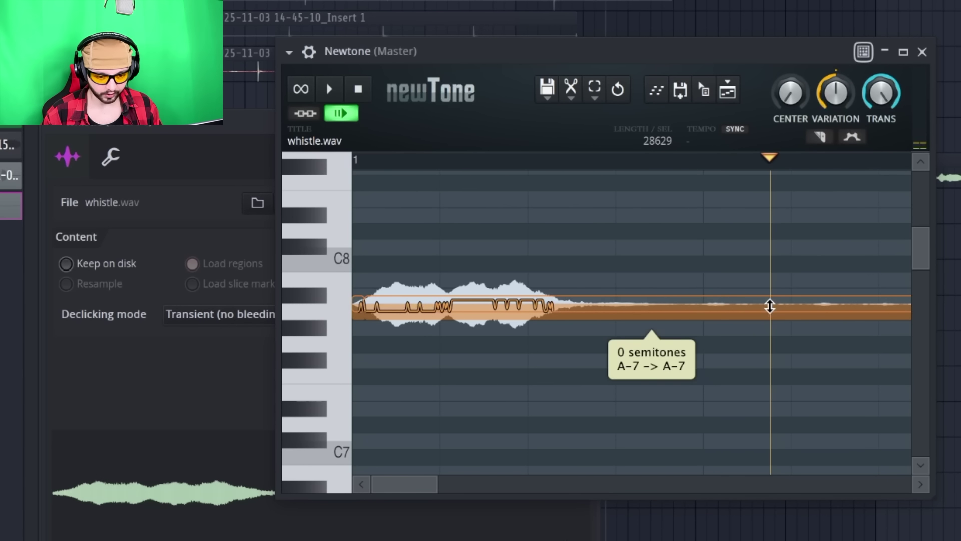
left_click_drag(790, 94, 791, 75)
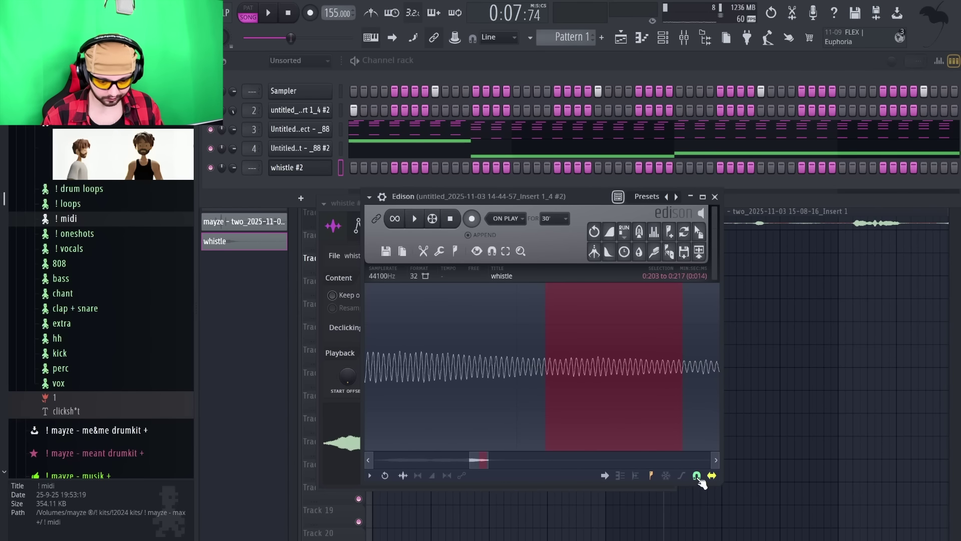
- In Edison, snap to zero crossings and select a short section of the whistle from 0:203 to 0:208
left_click(698, 476)
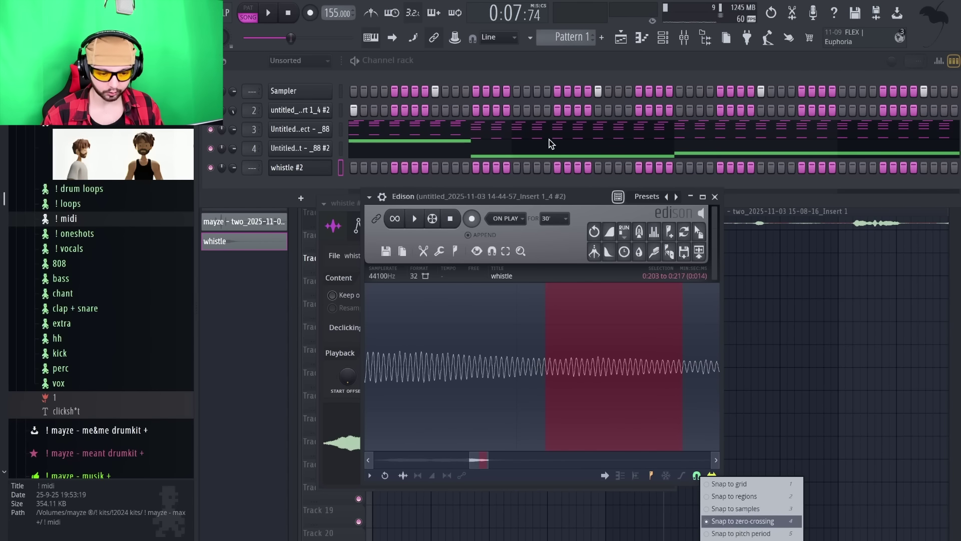
left_click(673, 399)
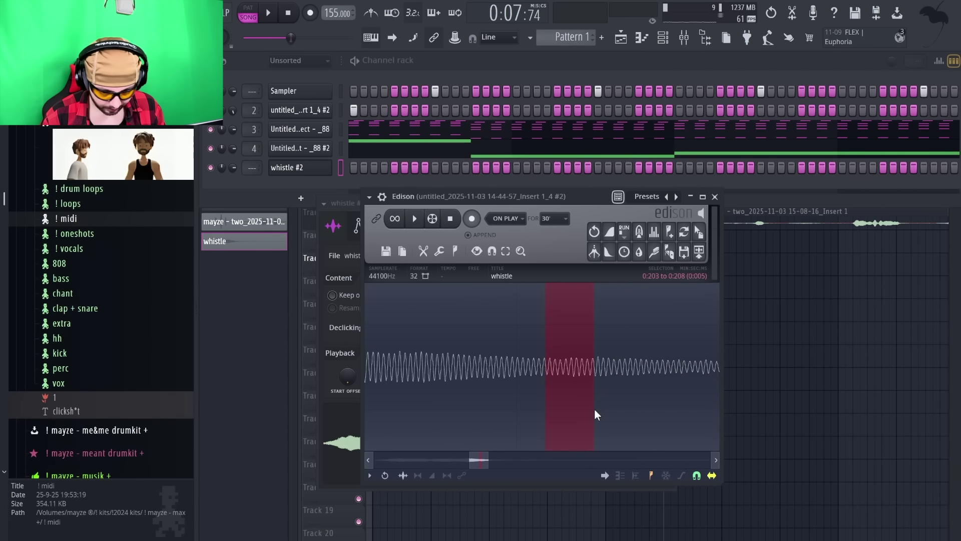
scroll(586, 385, "up", 3)
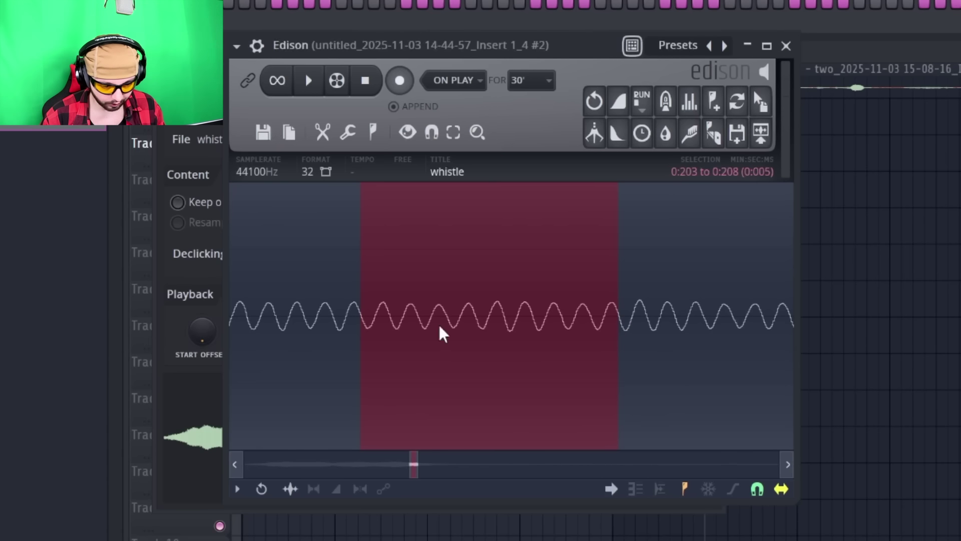
- Set a loop over the selected whistle section and send the looped sample to the sampler channel
right_click(472, 251)
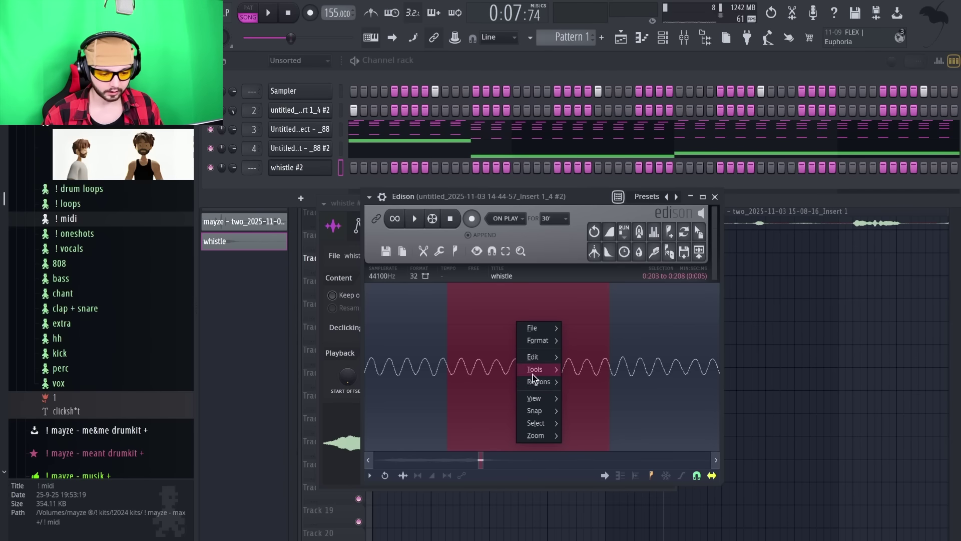
mouse_move(534, 381)
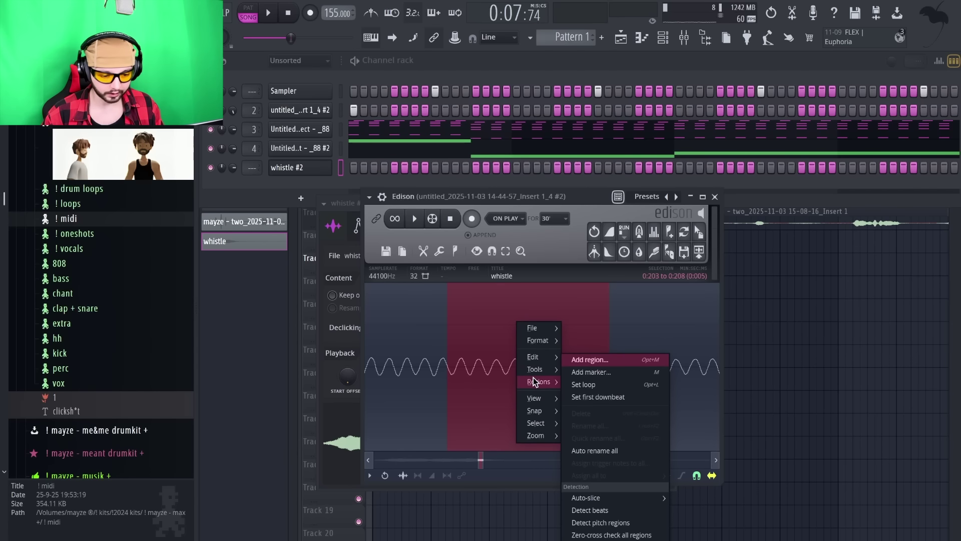
left_click(620, 382)
left_click(700, 253)
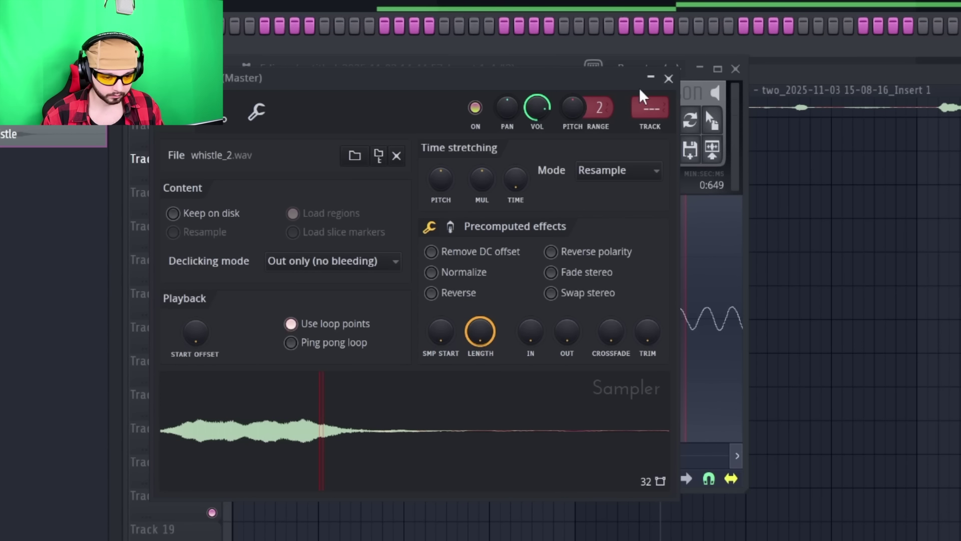
- During playback, boost the whistle_2 sample in its precomputed effects and open that channel's piano roll
key("space")
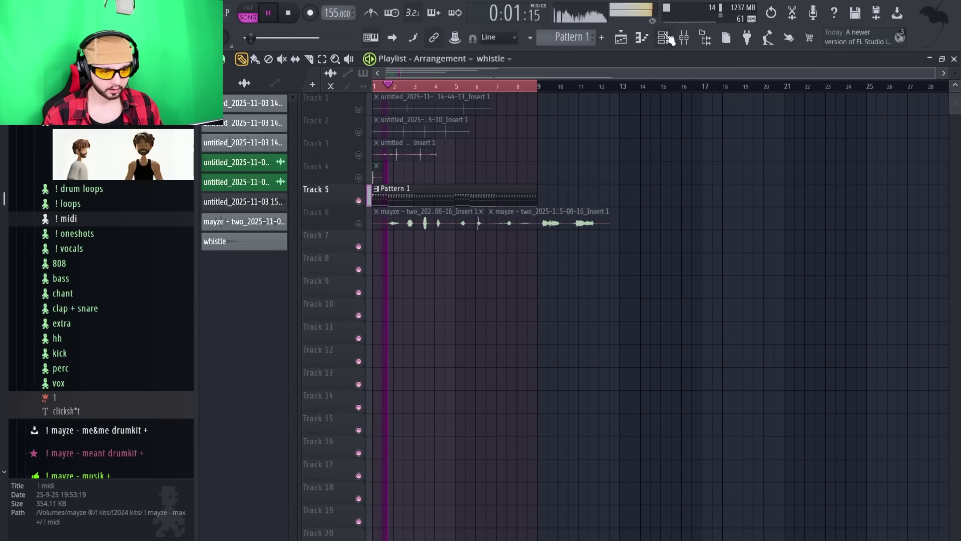
left_click(666, 38)
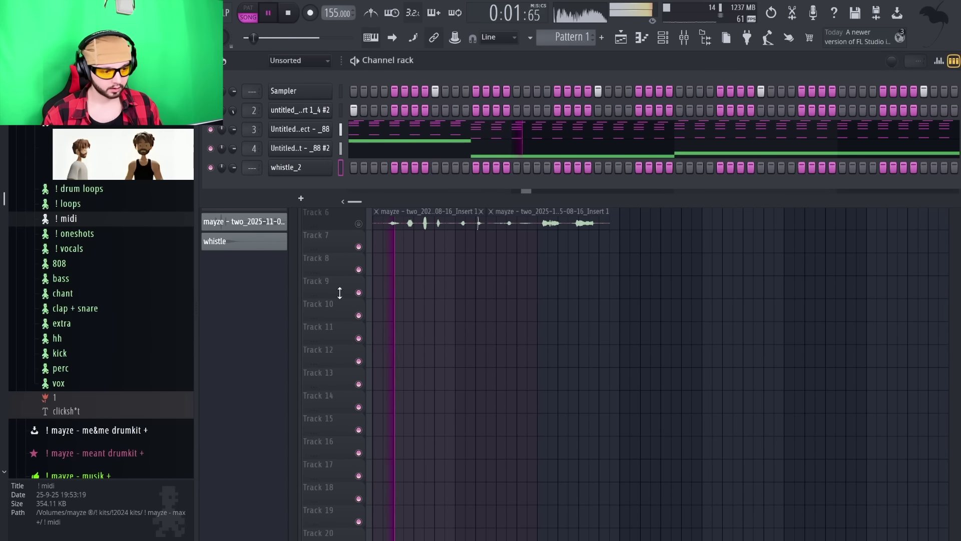
left_click(299, 167)
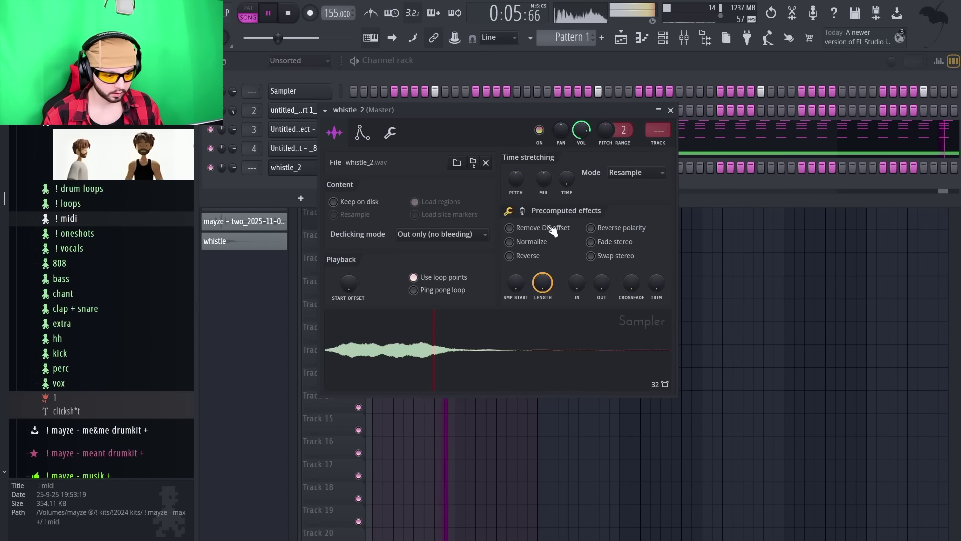
left_click(522, 211)
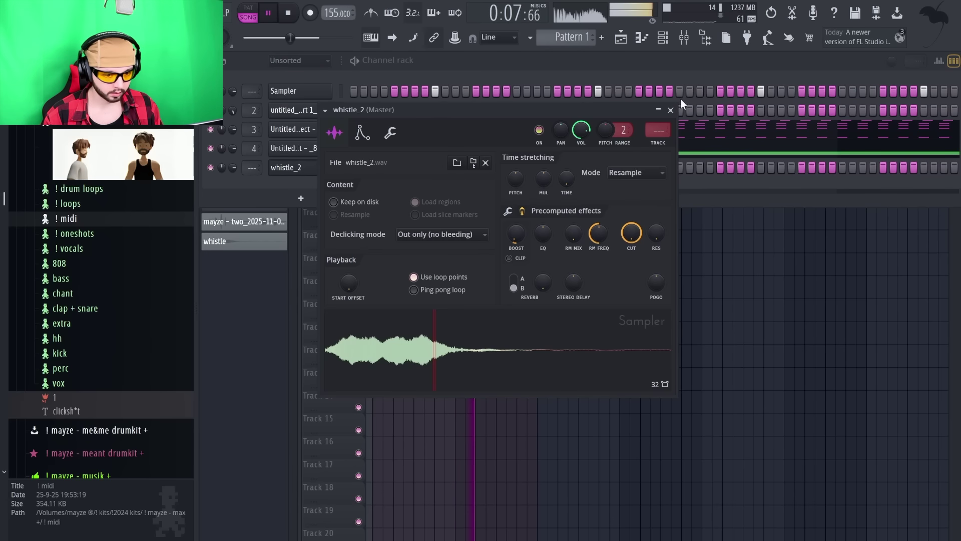
left_click(671, 110)
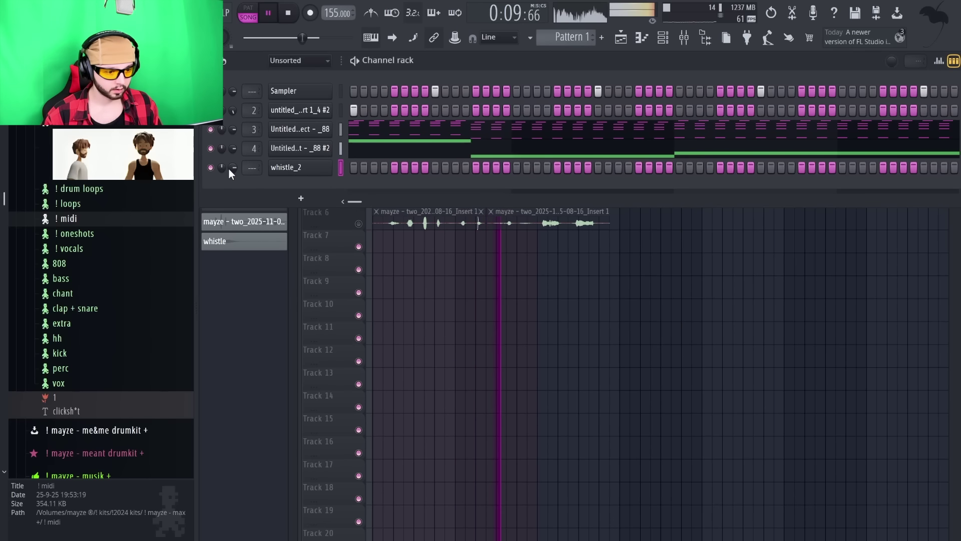
left_click(643, 37)
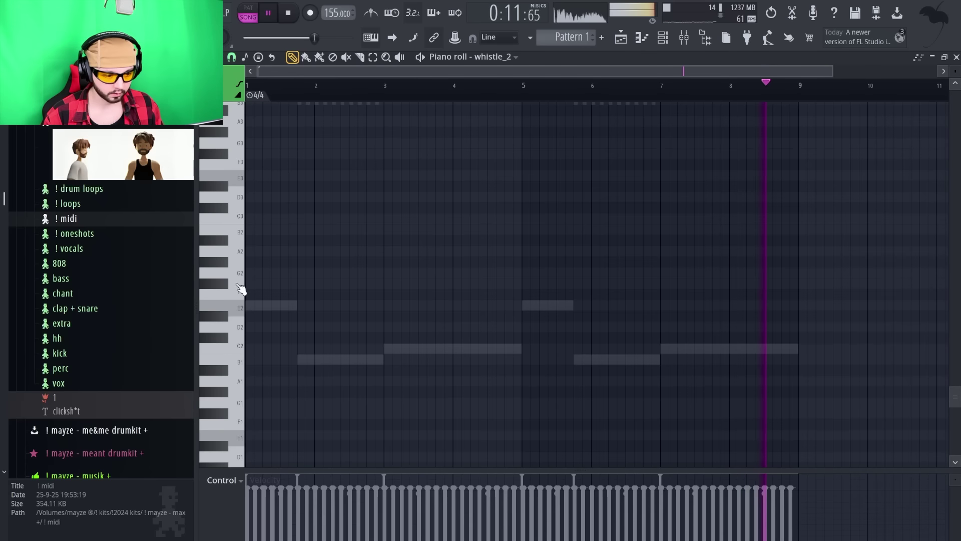
- Draw a two-bar whistle melody opening with E5, A5 and G5 and ending with short B4, C5, D5 and E5 notes
scroll(253, 277, "up", 4)
left_click_drag(292, 208, 335, 209)
left_click(334, 242)
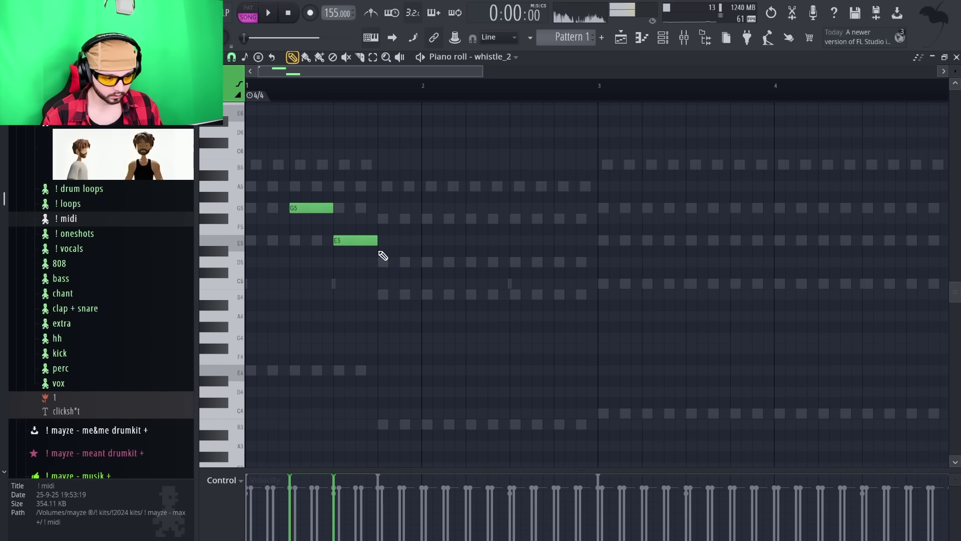
left_click(381, 295)
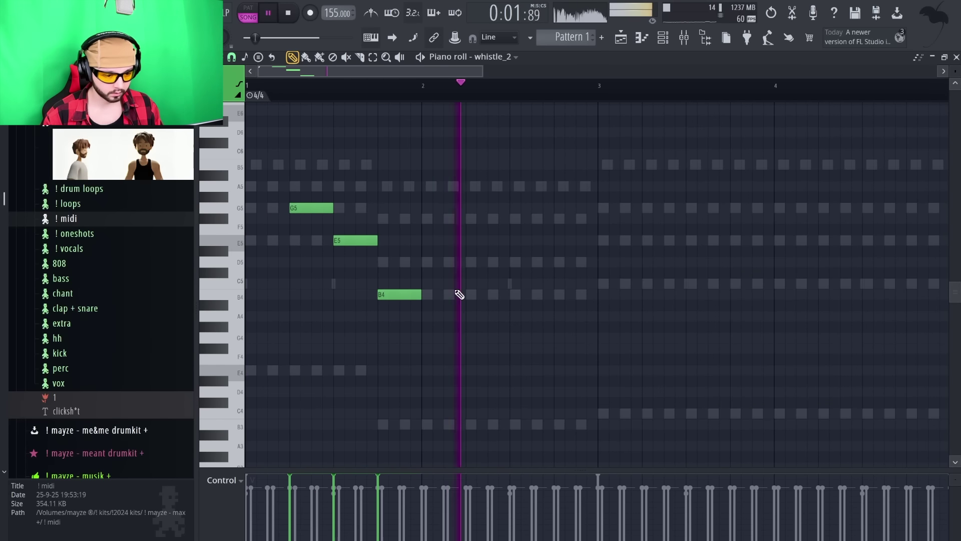
left_click(515, 296)
left_click(533, 284)
left_click(557, 262)
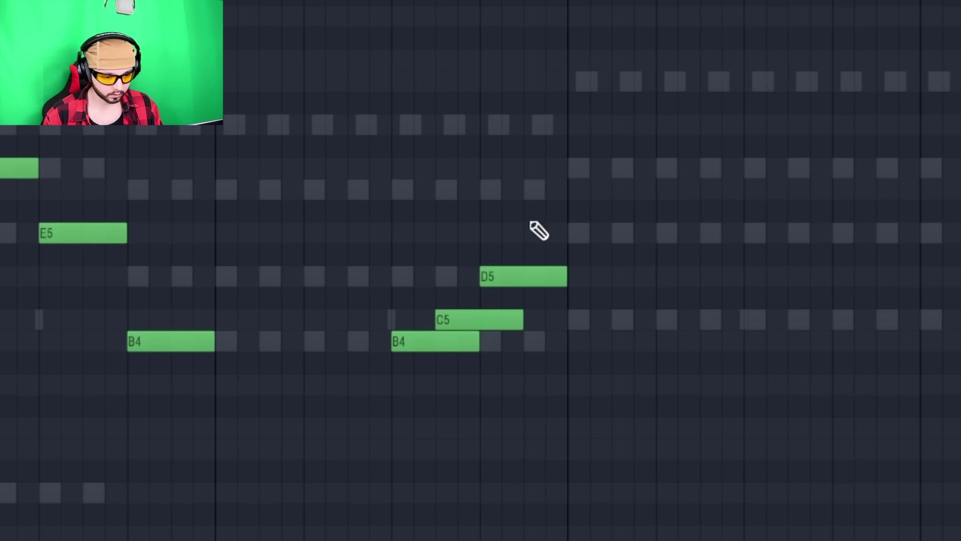
key("shift+d")
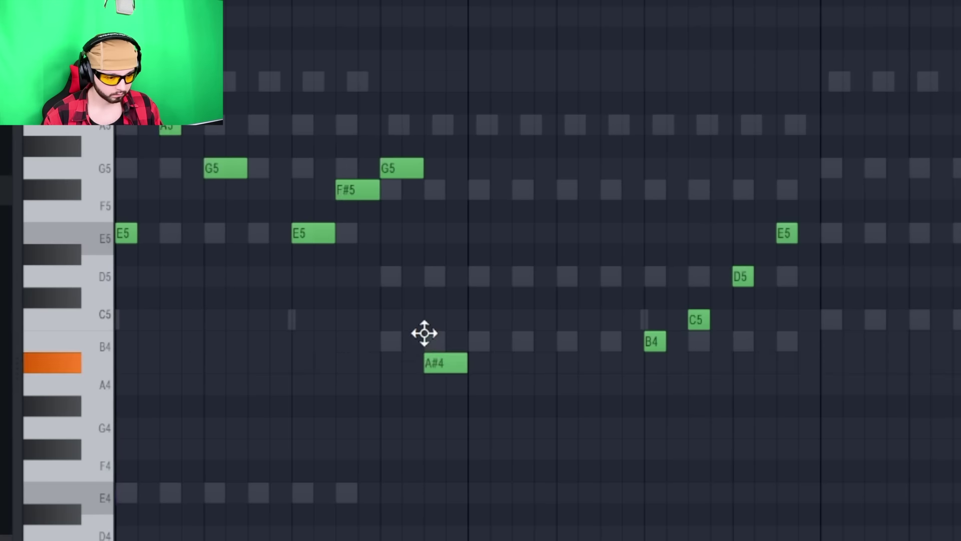
- Move the A#4 note to B4, add short D5 and E5 notes after it, and place a D5 before the closing run
left_click_drag(424, 333, 425, 338)
left_click(487, 277)
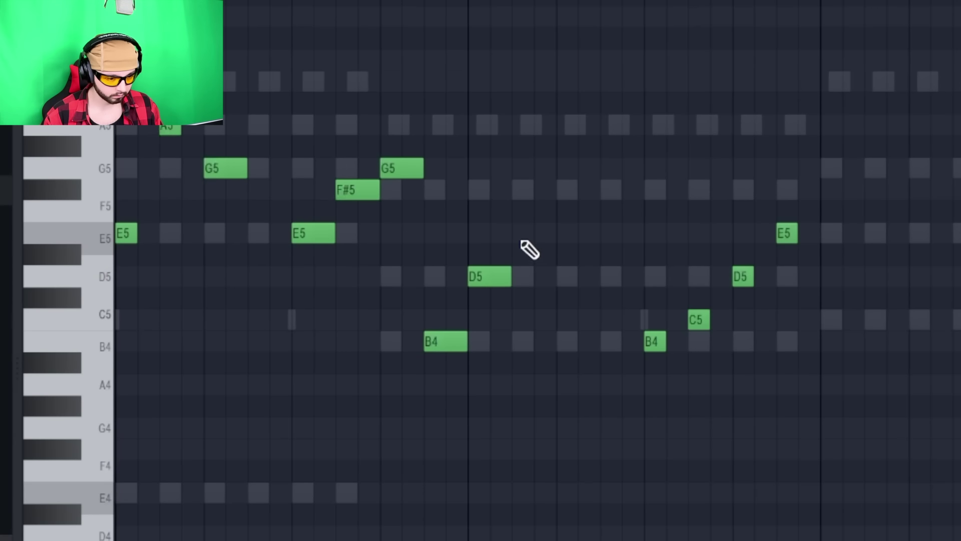
left_click(521, 230)
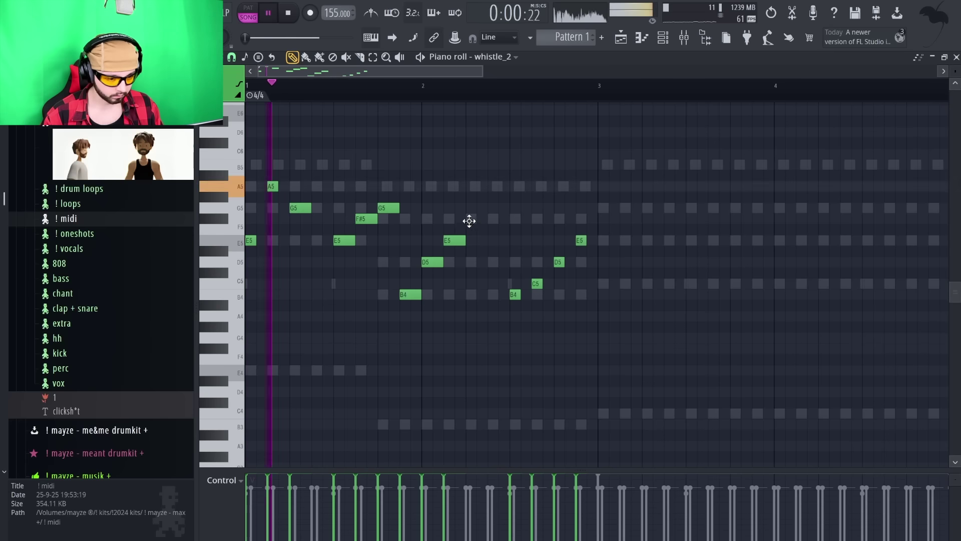
left_click_drag(466, 201, 431, 311)
key("shift+d")
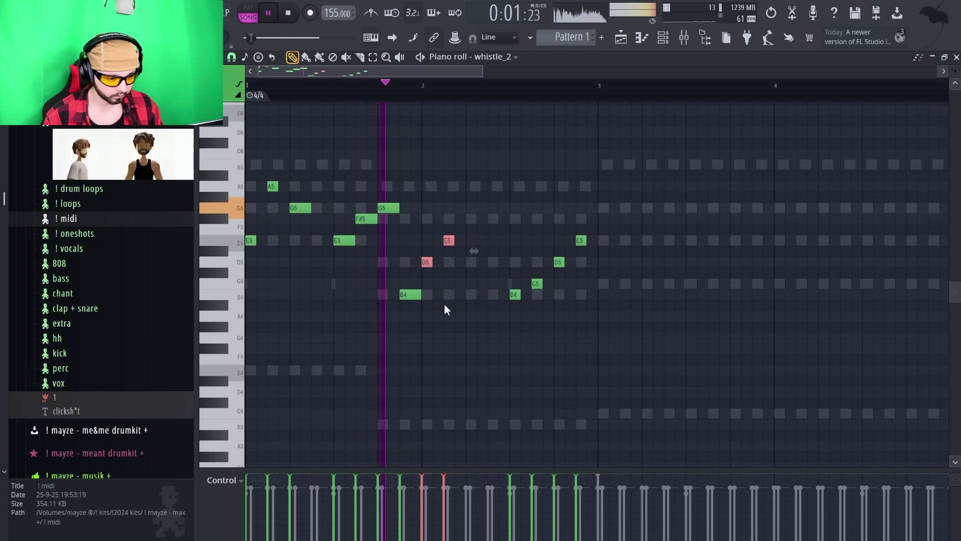
left_click(488, 264)
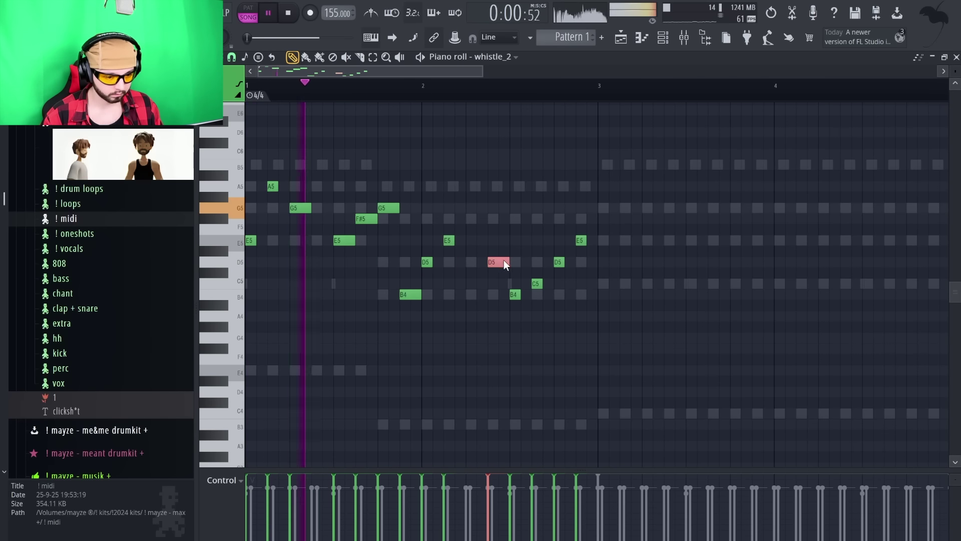
- Duplicate the two-bar whistle melody to extend it to four bars
scroll(527, 221, "down", 1)
key("ctrl+b")
key("ctrl+a")
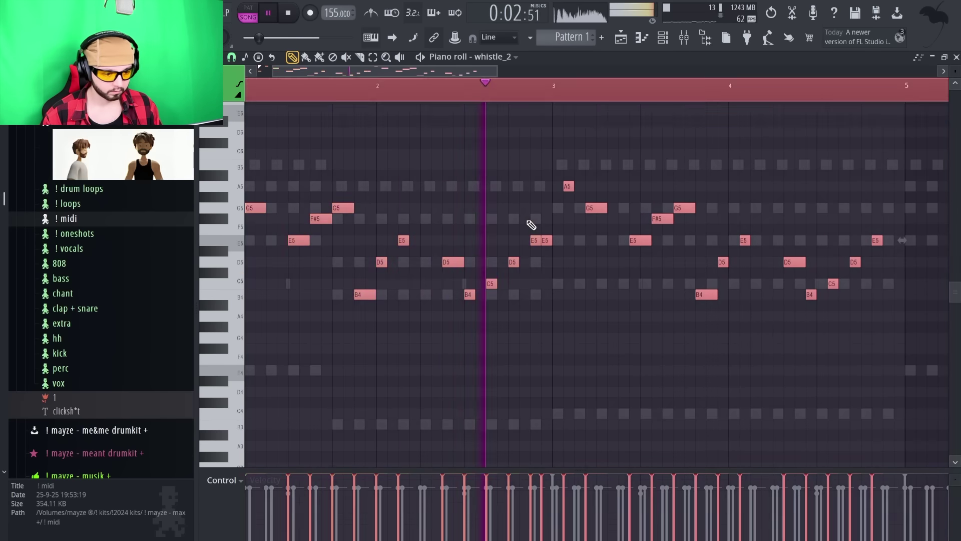
key("ctrl+d")
key("ctrl+a")
key("ctrl+d")
key("ctrl+a")
key("ctrl+d")
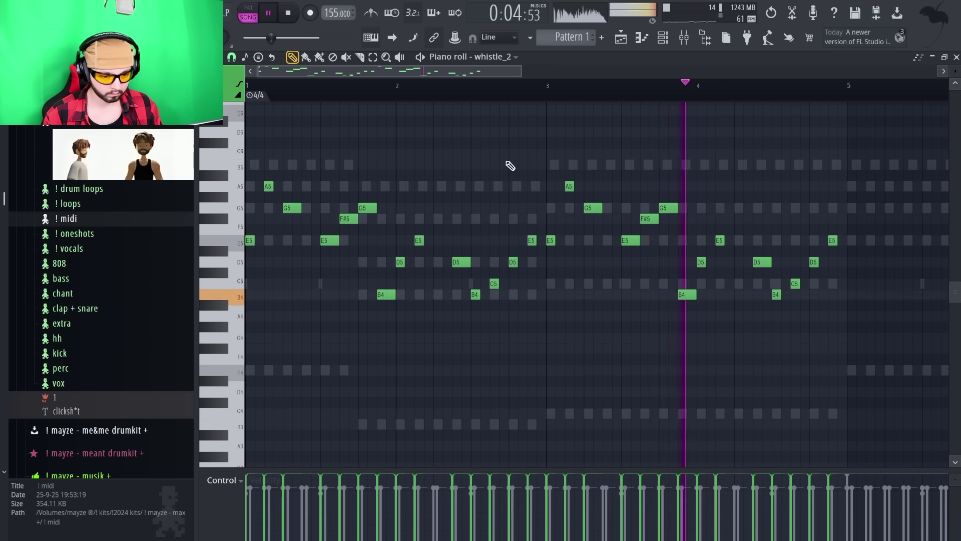
key("ctrl+a")
key("ctrl+d")
- Delete all notes of the drafted whistle melody
key("ctrl+a")
scroll(510, 166, "up", 2)
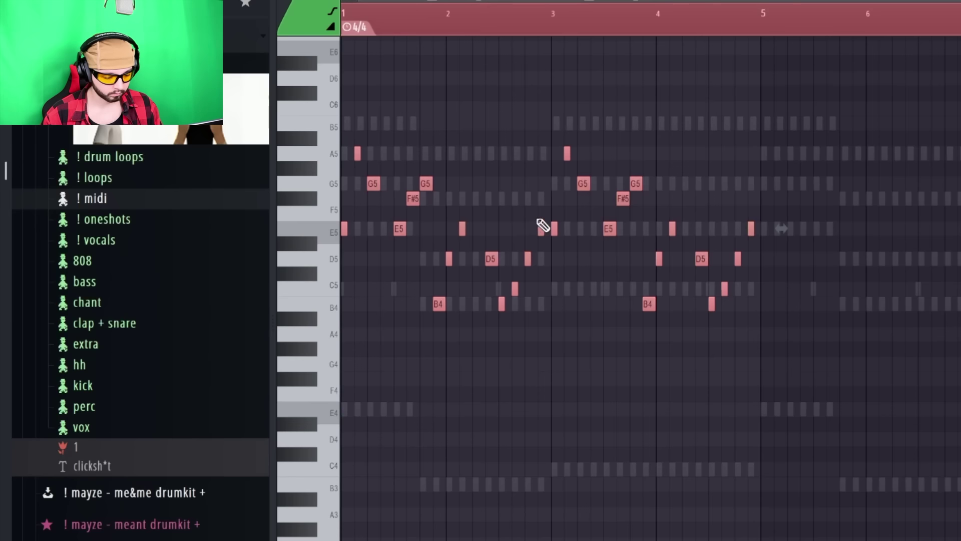
key("Delete")
- Place an E5 with a slightly delayed, overlapping F#5 at the very start of bar 1
left_click(304, 243)
left_click(488, 195)
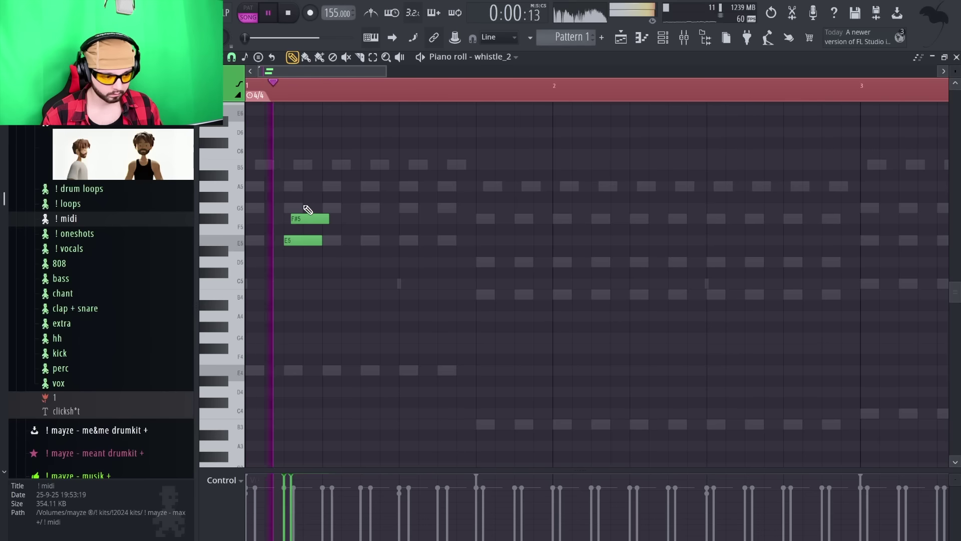
key("ctrl+a")
key("shift+Left")
key("shift+Left")
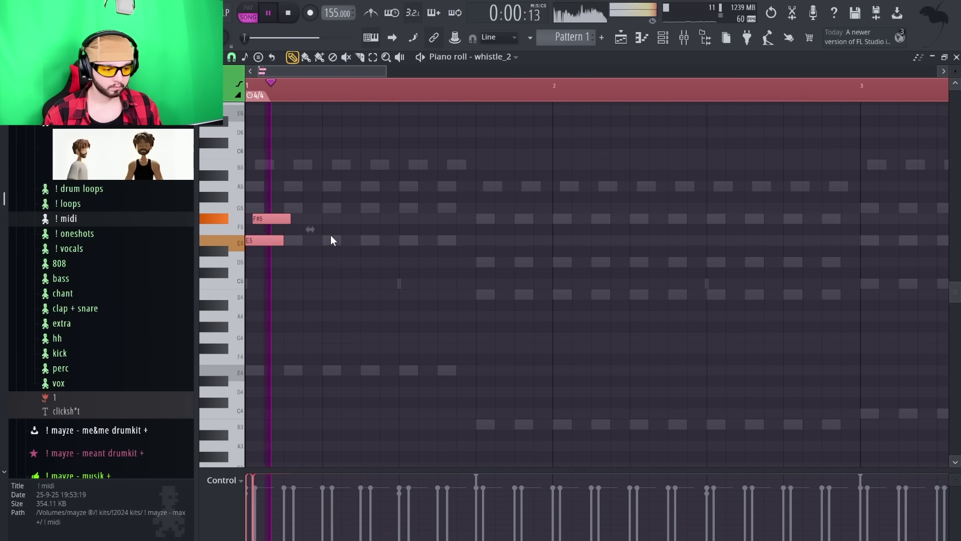
- Continue the melody in bar 1 with E5 on beat 2, B4 on beat 3, a D5 after it and E5 on beat 4
left_click(330, 241)
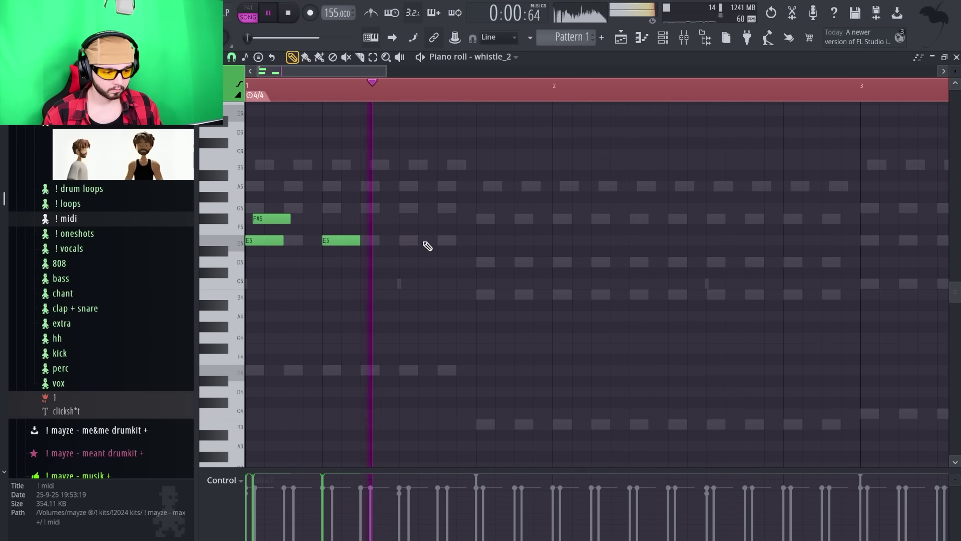
left_click(405, 293)
left_click(451, 263)
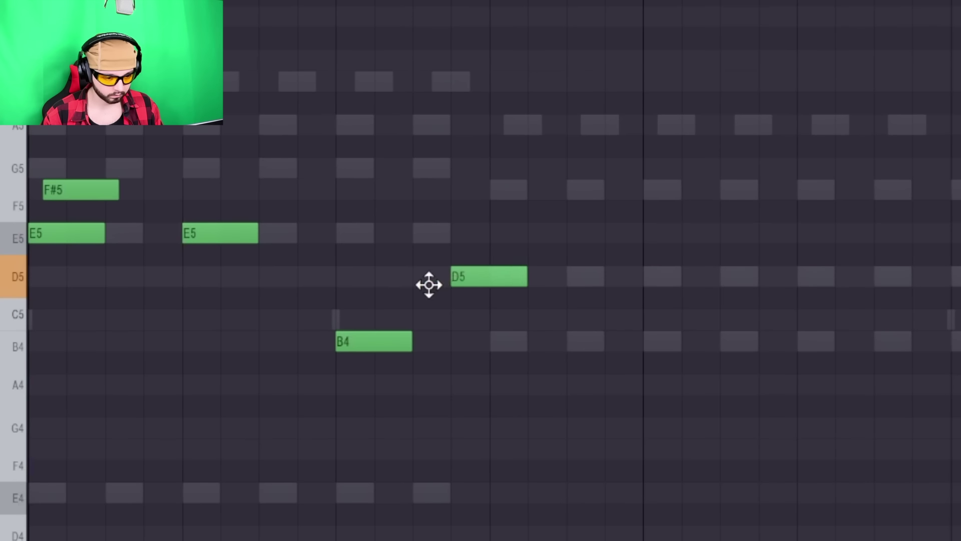
left_click(495, 232)
left_click(572, 205)
key("space")
right_click(628, 187)
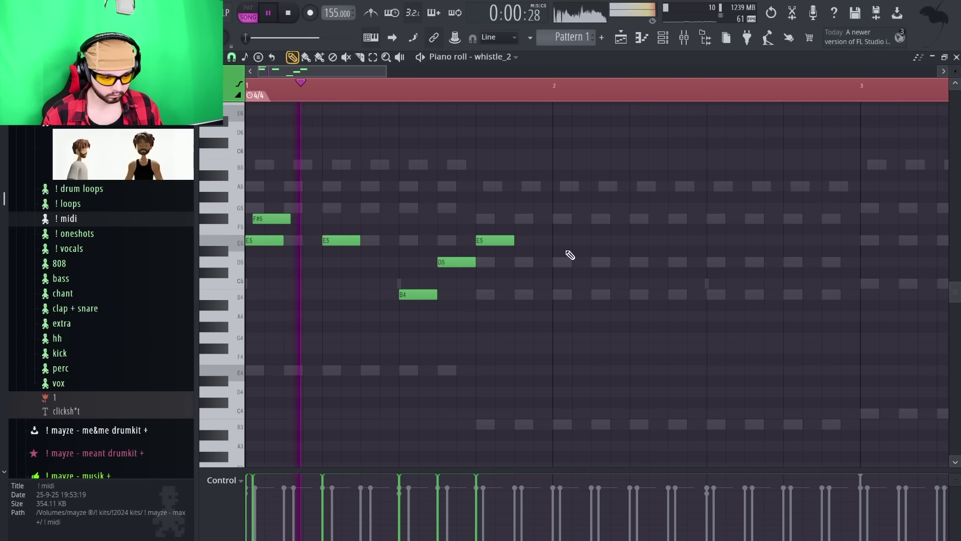
- Add a rising B4, D5, E5, F#5, A5 run in bar 2, ending with a slightly delayed B5 and a second A5
key("space")
left_click(812, 339)
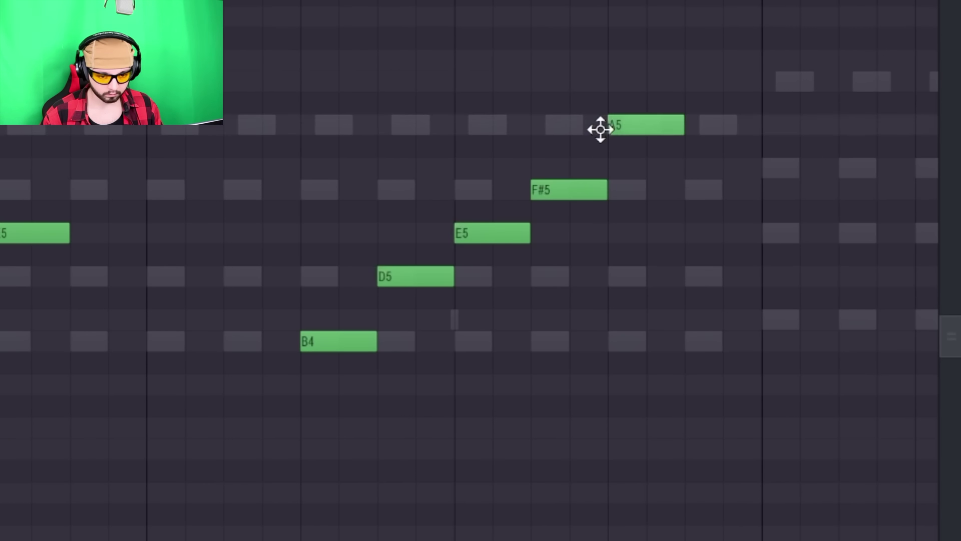
left_click(708, 125)
- Duplicate the two-bar whistle melody until it fills eight bars
scroll(710, 238, "down", 3)
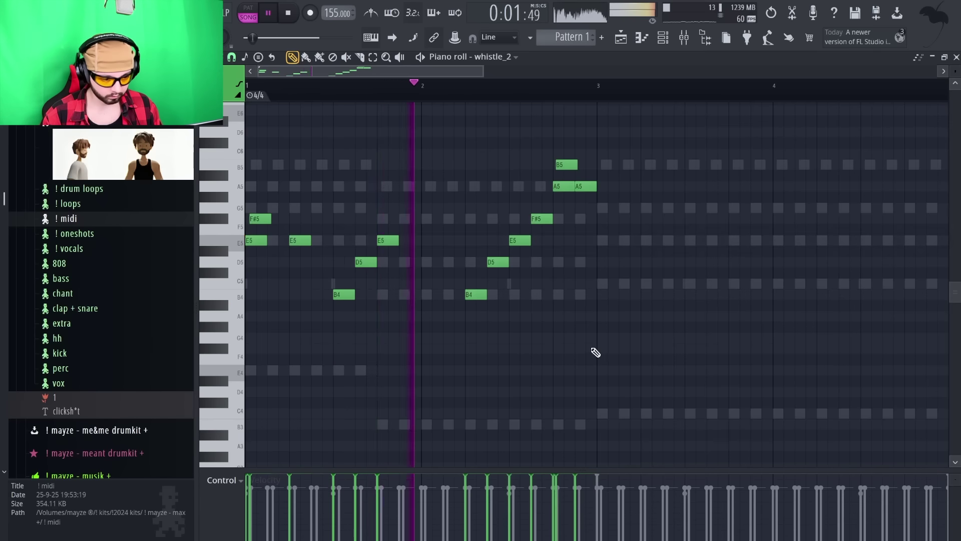
key("ctrl+b")
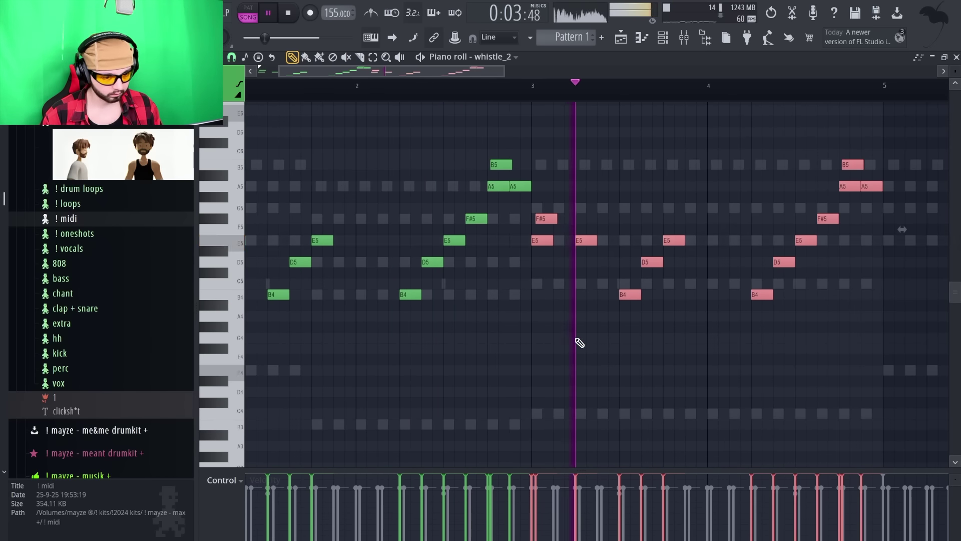
key("ctrl+d")
scroll(576, 341, "down", 3)
key("ctrl+b")
key("ctrl+d")
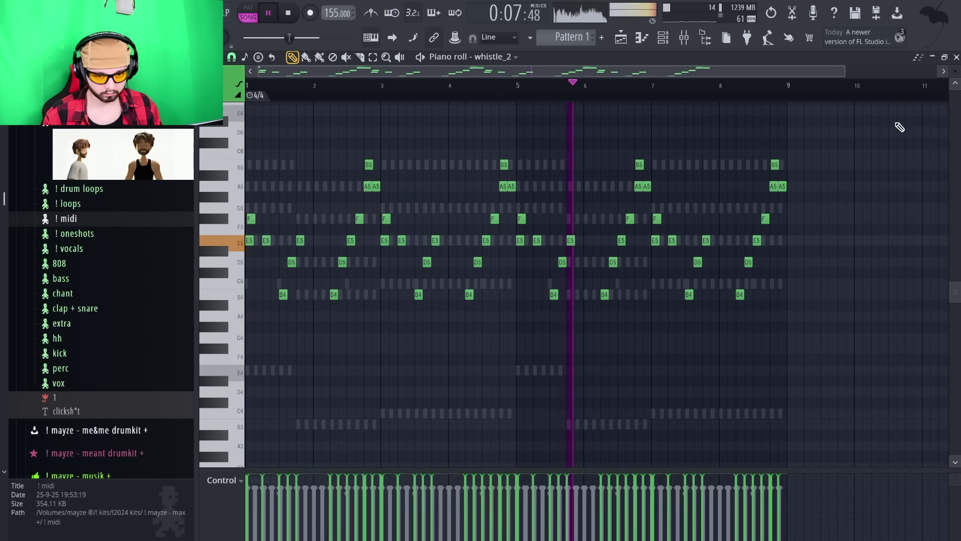
- Transpose the whole eight-bar whistle melody up one octave
key("ctrl+a")
scroll(923, 185, "up", 3)
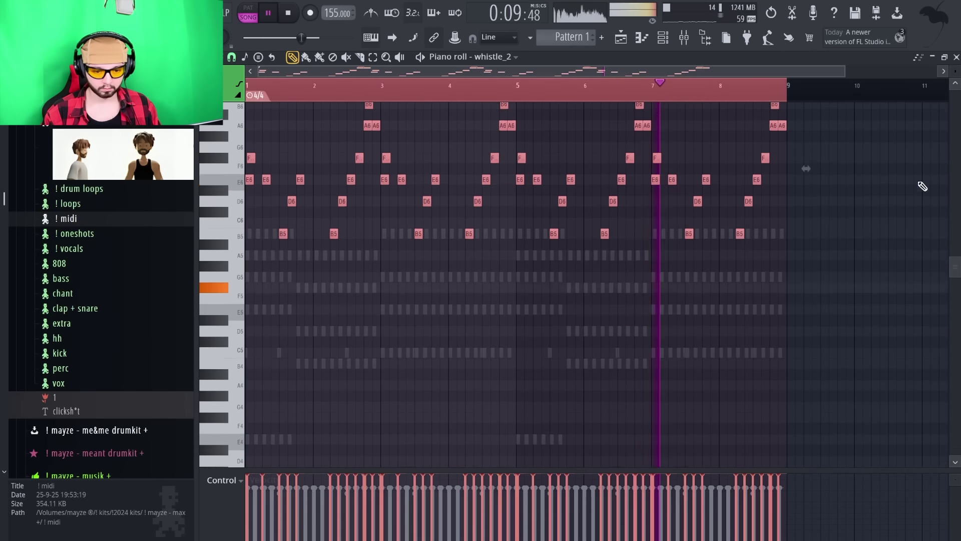
key("ctrl+d")
scroll(901, 188, "up", 1)
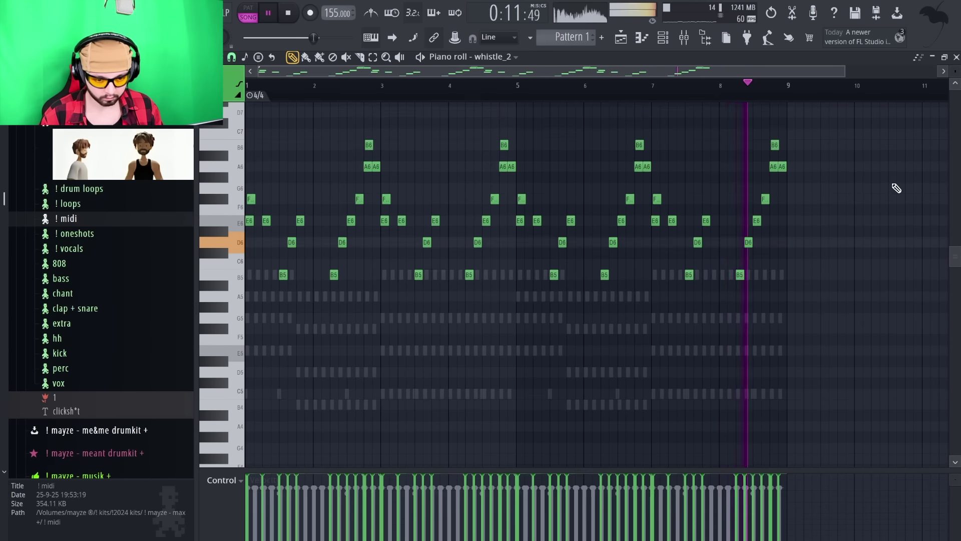
- Shorten the rising B5, D6, E6 and F#6 notes in bar 2 of the whistle melody
scroll(343, 189, "up", 3)
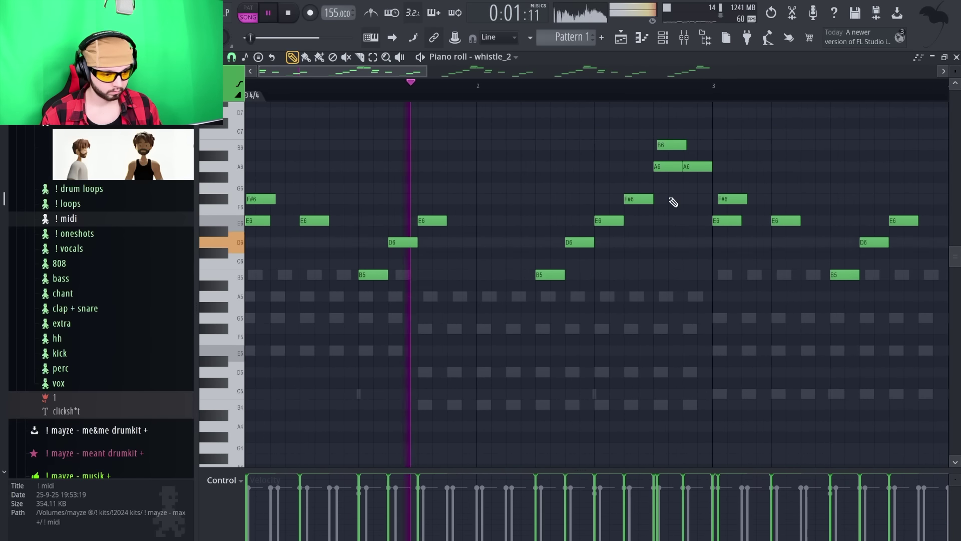
left_click_drag(649, 184, 542, 303)
key("shift+d")
scroll(583, 333, "down", 3)
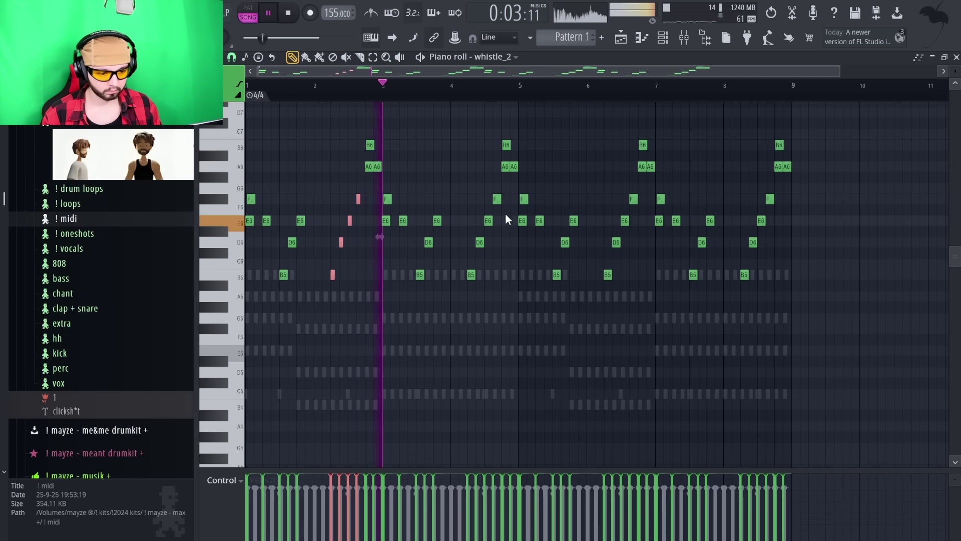
- Shorten the rising B5, D6 and E6 notes in bars 4 and 8 into brief staccato notes
left_click_drag(499, 184, 473, 299)
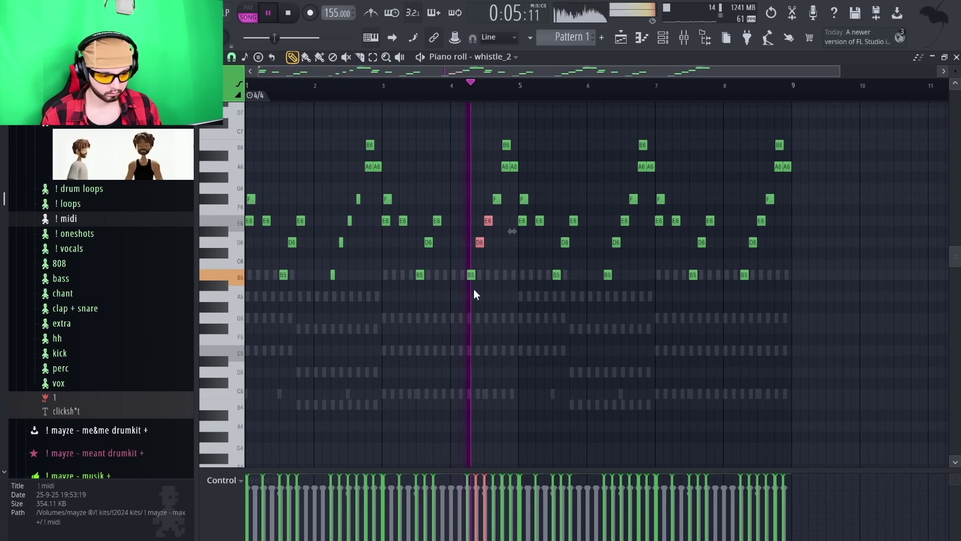
scroll(474, 290, "up", 5)
left_click(496, 274, "ctrl+shift")
key("shift+d")
scroll(496, 316, "down", 5)
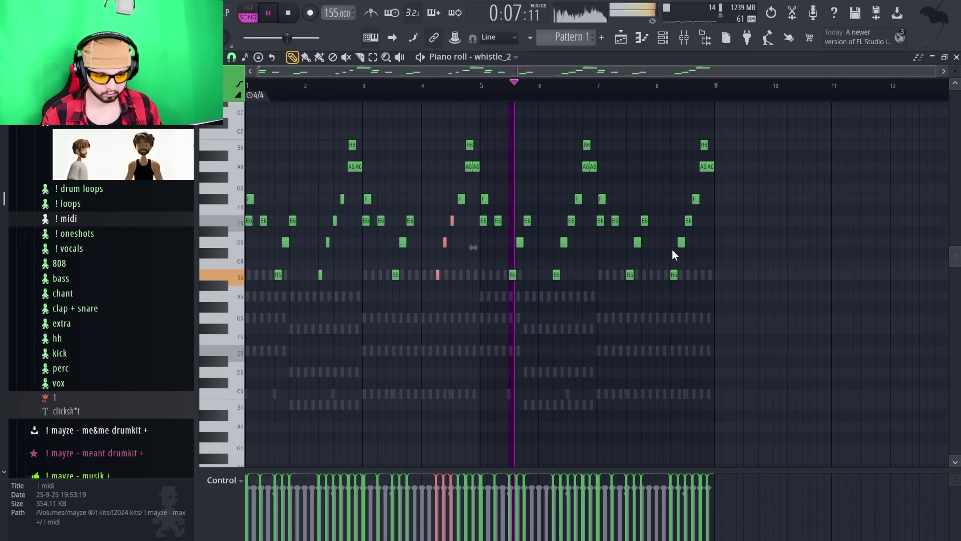
scroll(672, 249, "up", 3)
left_click_drag(726, 194, 680, 325)
scroll(681, 325, "down", 5)
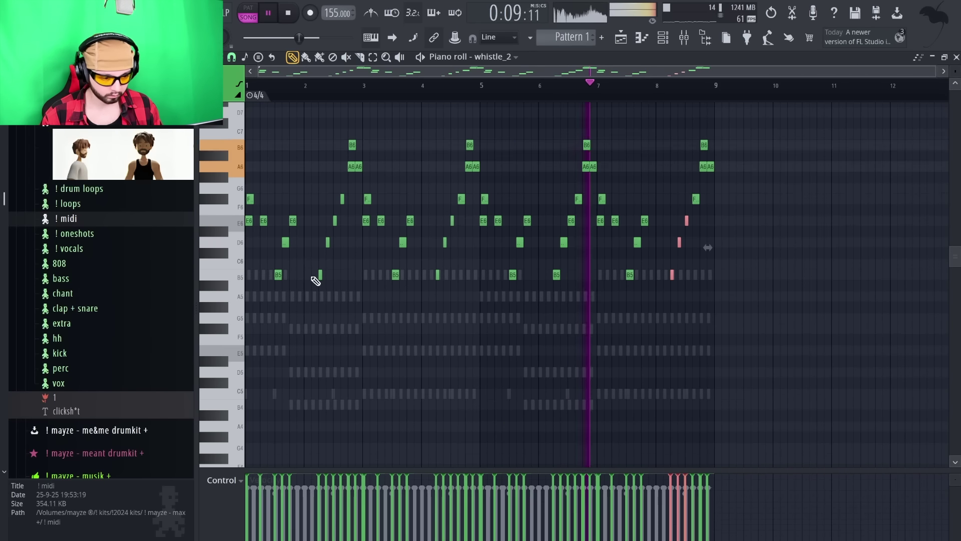
- Lengthen the rising B5, D6, E6 and F#6 notes in bar 2 back to match the other melody notes
left_click_drag(352, 182, 317, 302)
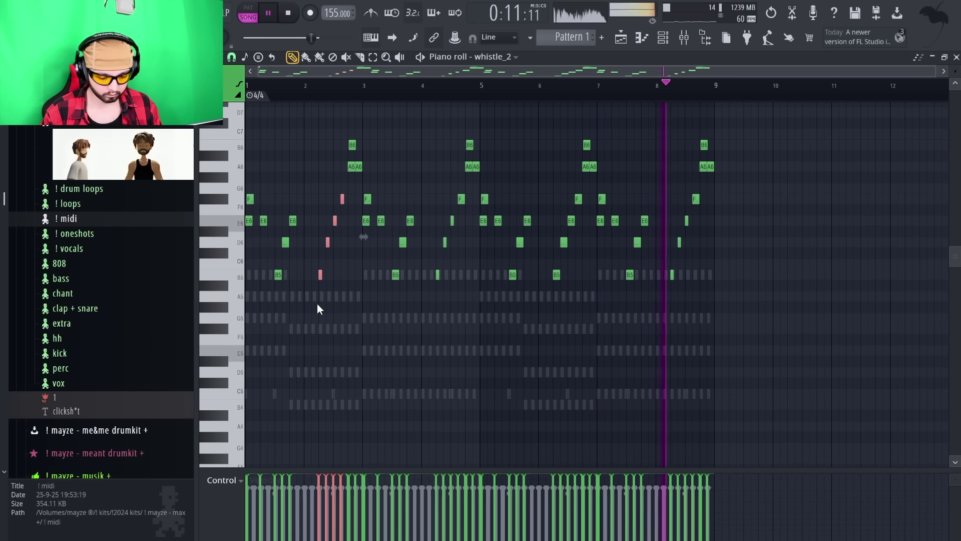
key("ctrl+d")
key("ctrl+a")
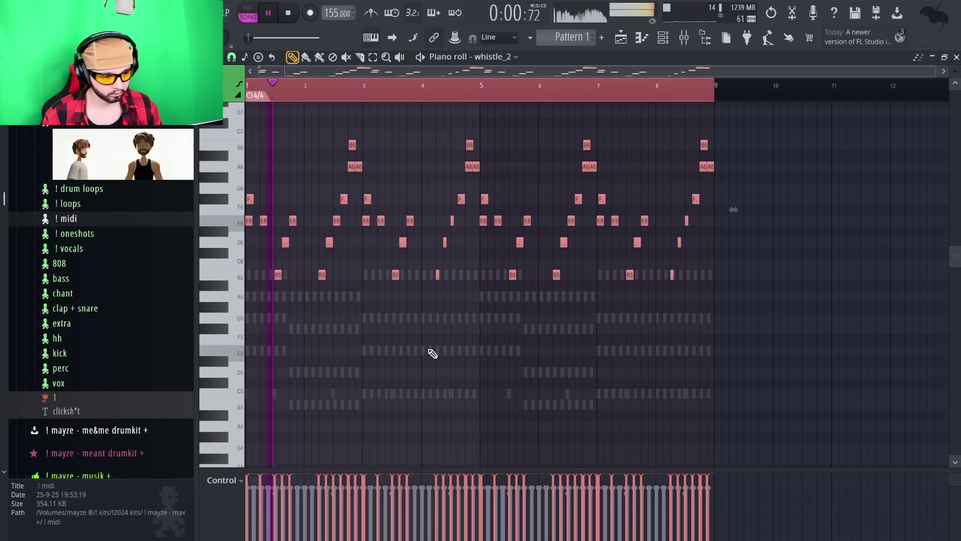
key("ctrl+d")
key("ctrl+a")
key("ctrl+d")
key("ctrl+a")
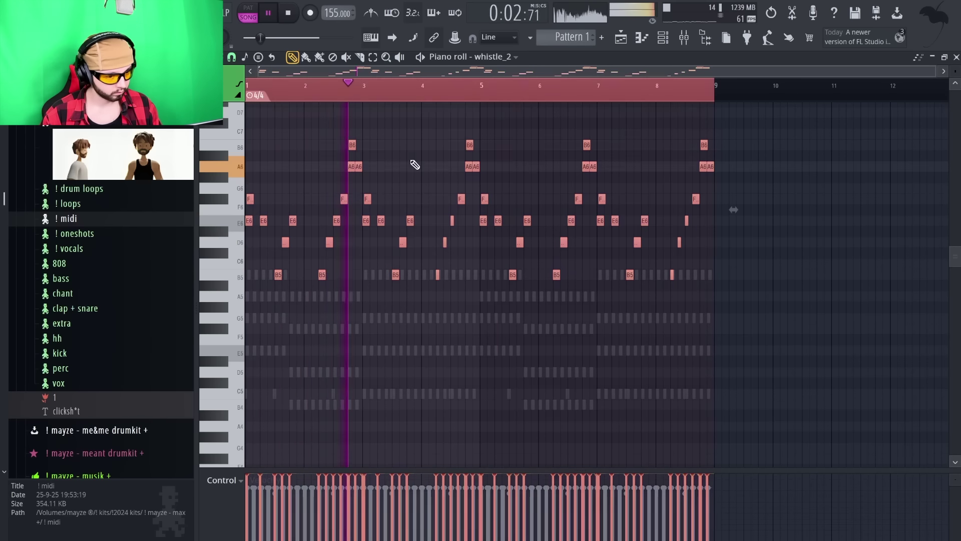
key("ctrl+d")
key("ctrl+a")
key("ctrl+d")
- Close the piano roll, route whistle_2 to mixer track 5 and add kHs Ensemble with a 47% mix
key("Escape")
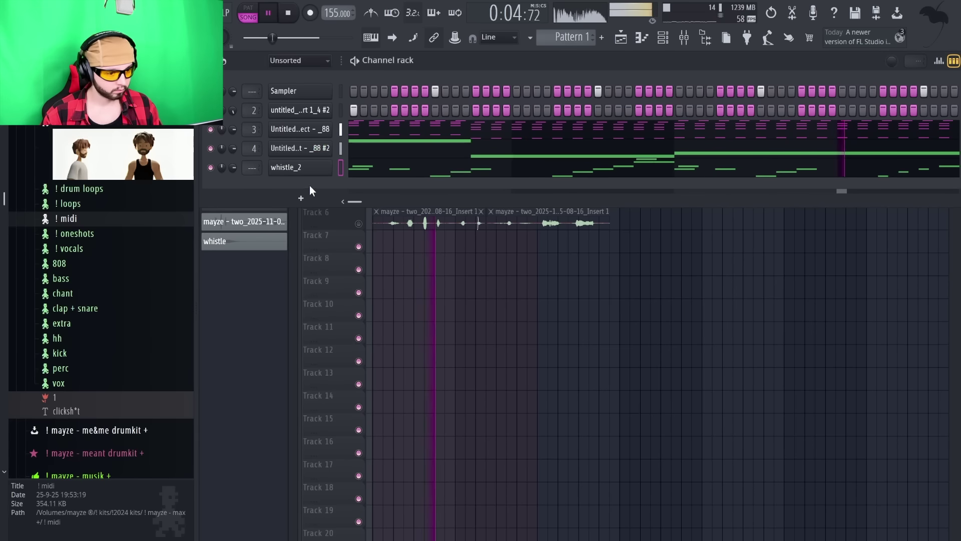
key("ctrl+l")
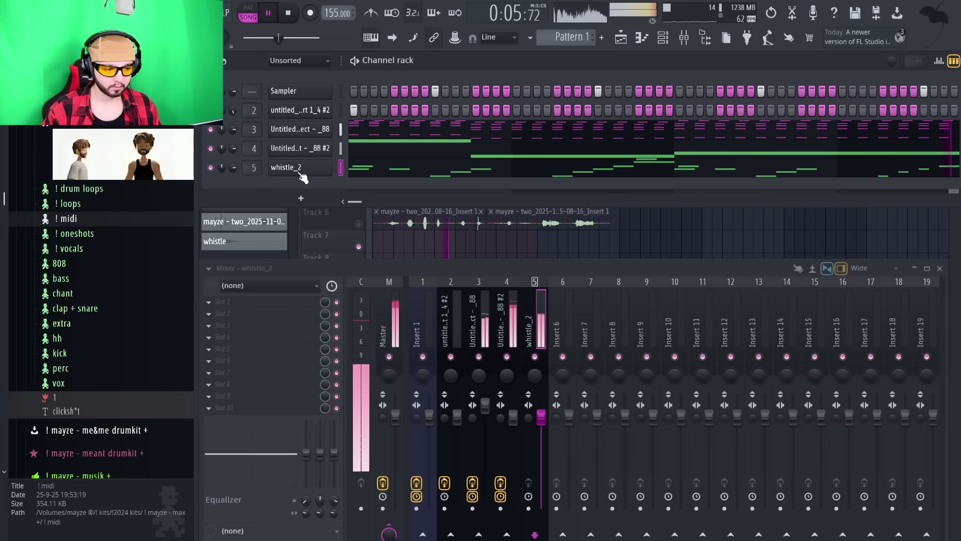
left_click(322, 316)
left_click(405, 481)
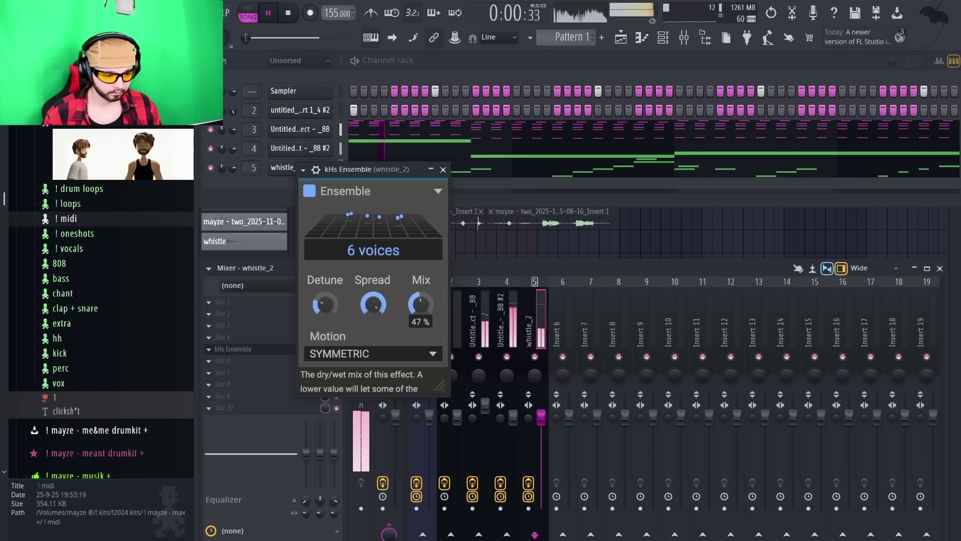
left_click(443, 170)
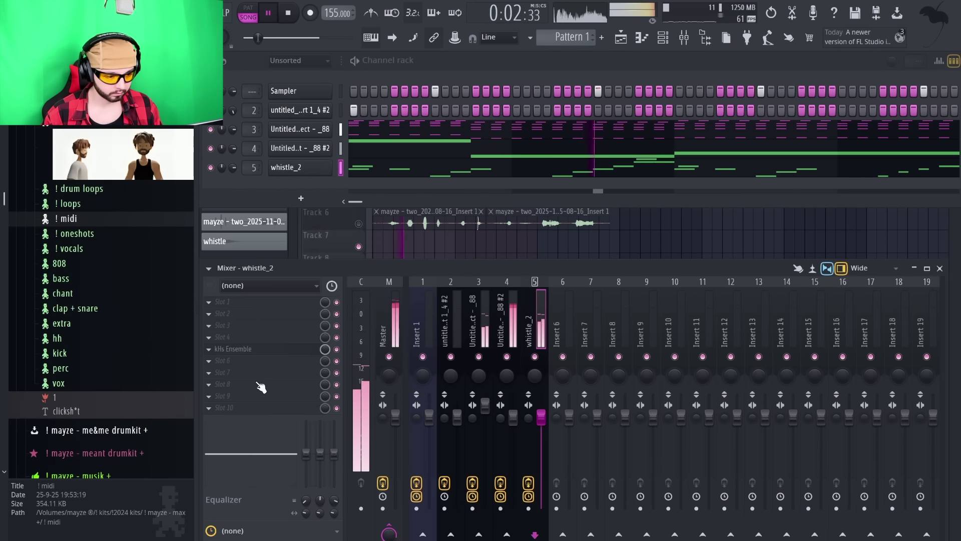
- Add kHs Dual Delay to the whistle track, synced to 4/16, with full spread, raised tone, some ducking and a 21% mix
left_click(321, 348)
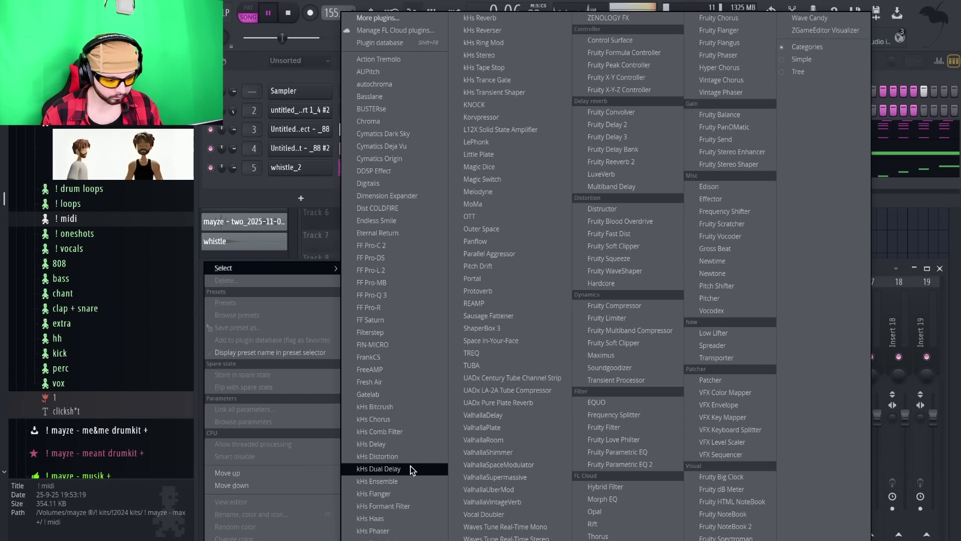
left_click(378, 469)
left_click_drag(114, 48, 421, 250)
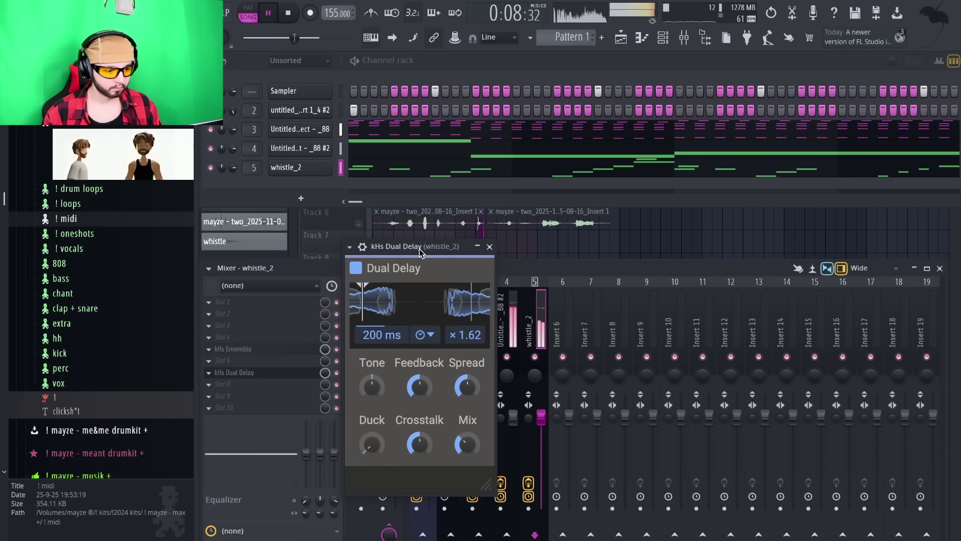
left_click(420, 335)
left_click(446, 354)
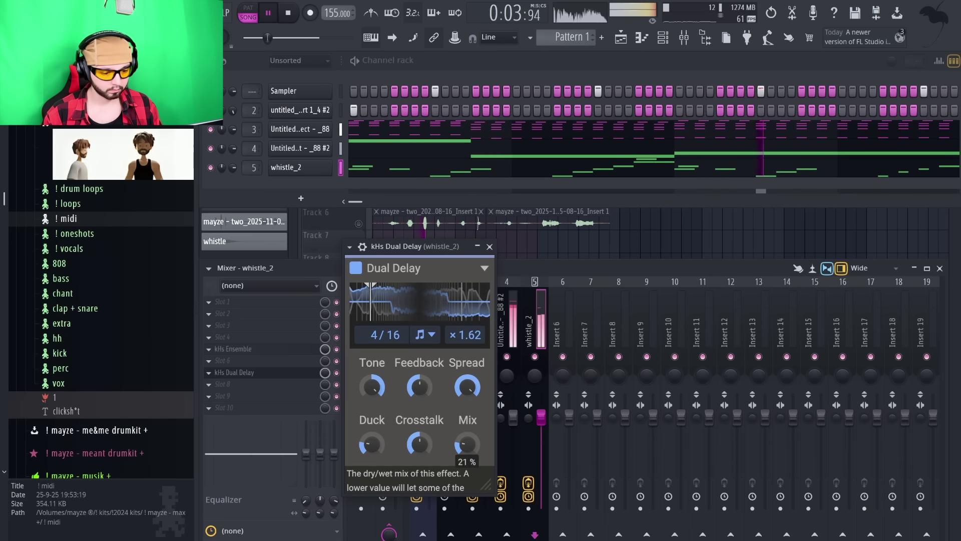
left_click(489, 246)
- Cut the whistle's lows by 18 dB at 331 Hz and add Fruity Parametric EQ 2 with a slight high-mid dip
left_click_drag(306, 453, 306, 484)
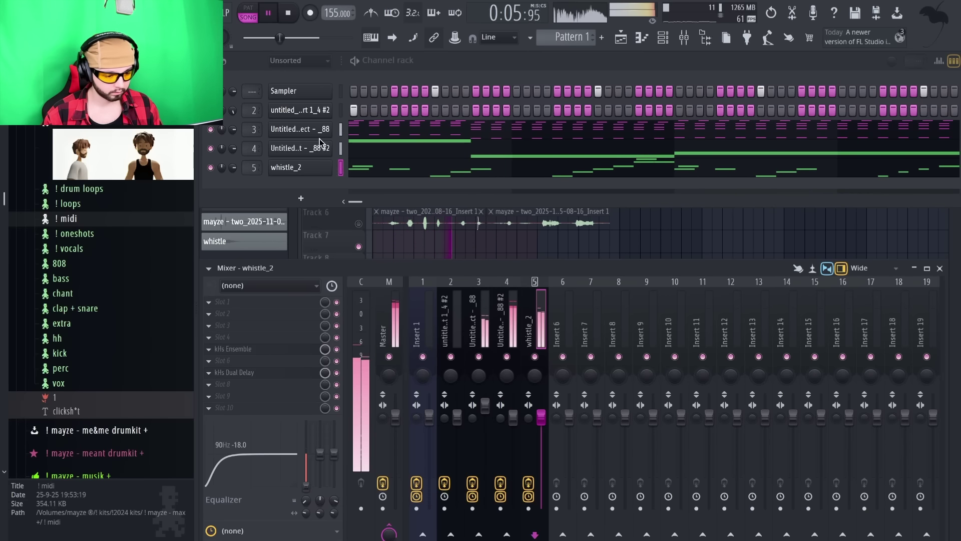
left_click(279, 398)
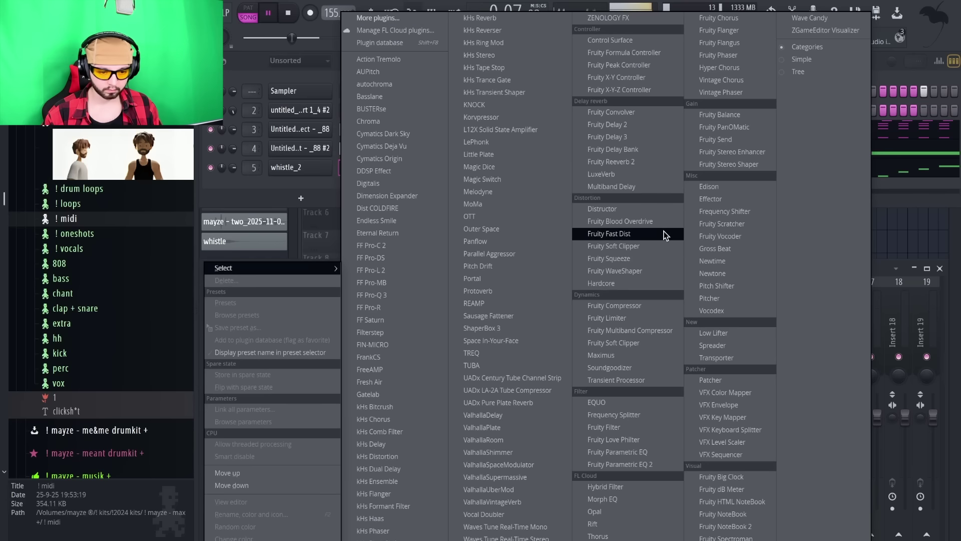
left_click(645, 464)
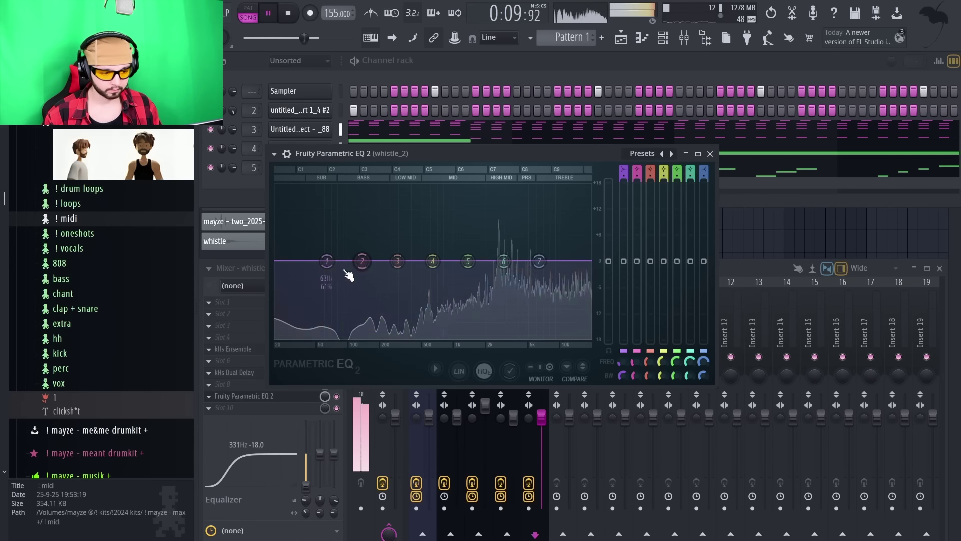
left_click_drag(348, 272, 349, 306)
left_click_drag(503, 261, 497, 270)
left_click(710, 153)
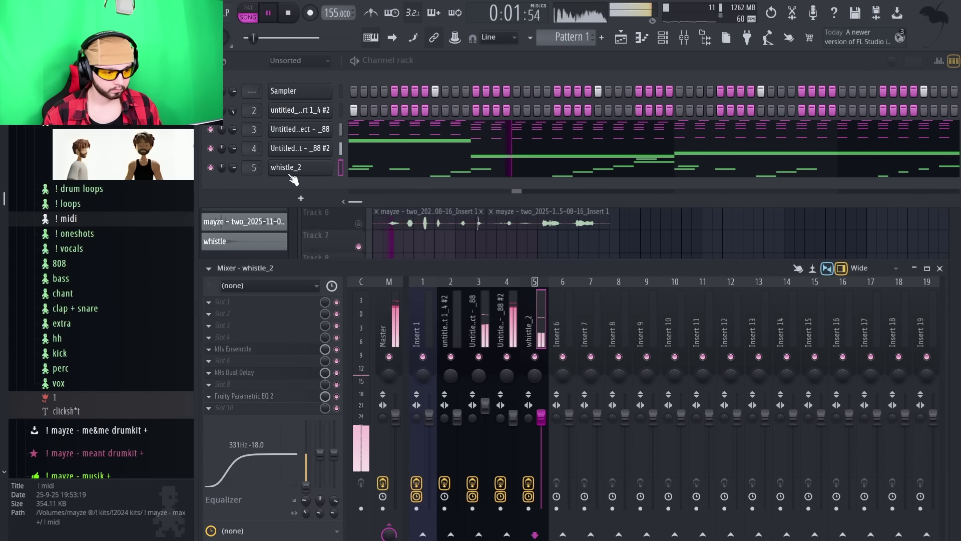
- Clone the whistle_2 channel onto mixer track 6 and move the clone's sample start further into the whistle
right_click(291, 171)
left_click(353, 314)
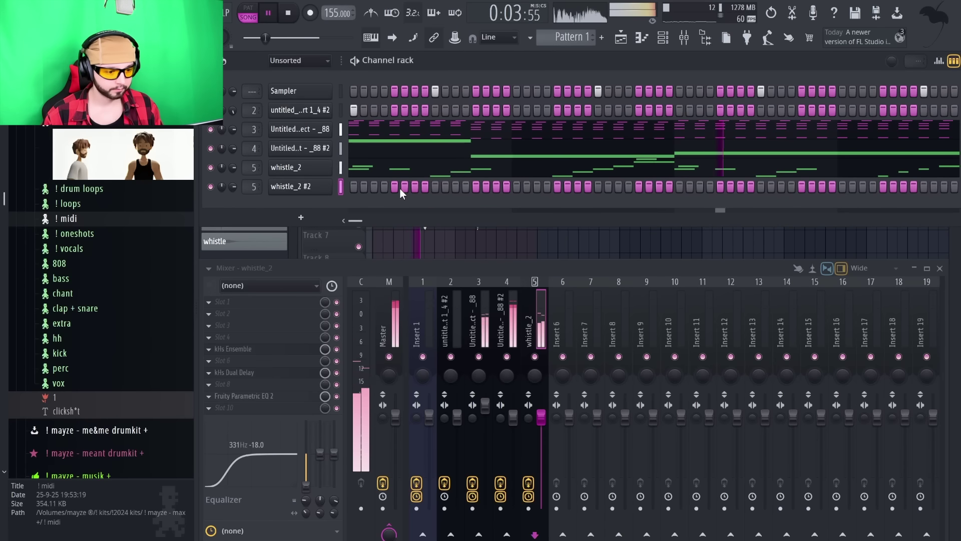
left_click(318, 186)
left_click_drag(518, 313, 518, 301)
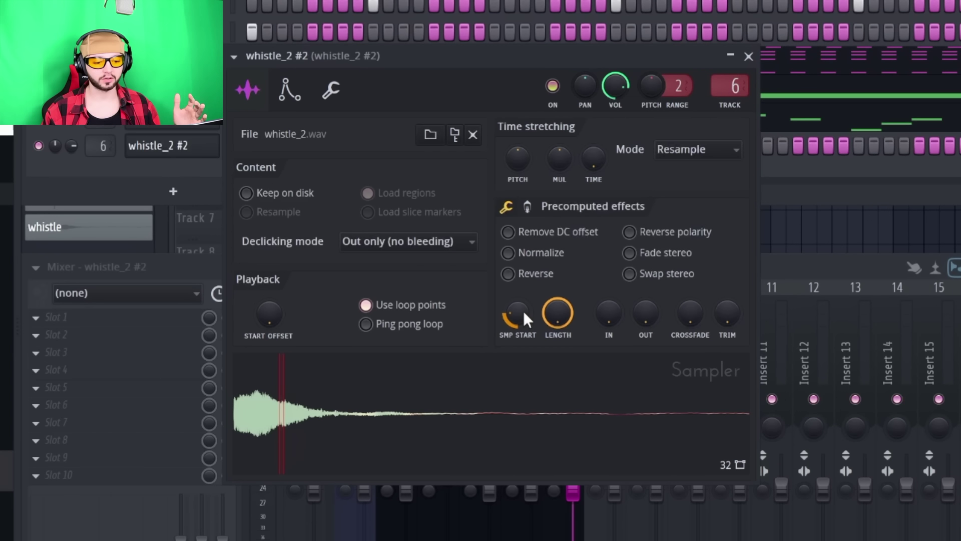
left_click_drag(524, 310, 517, 311)
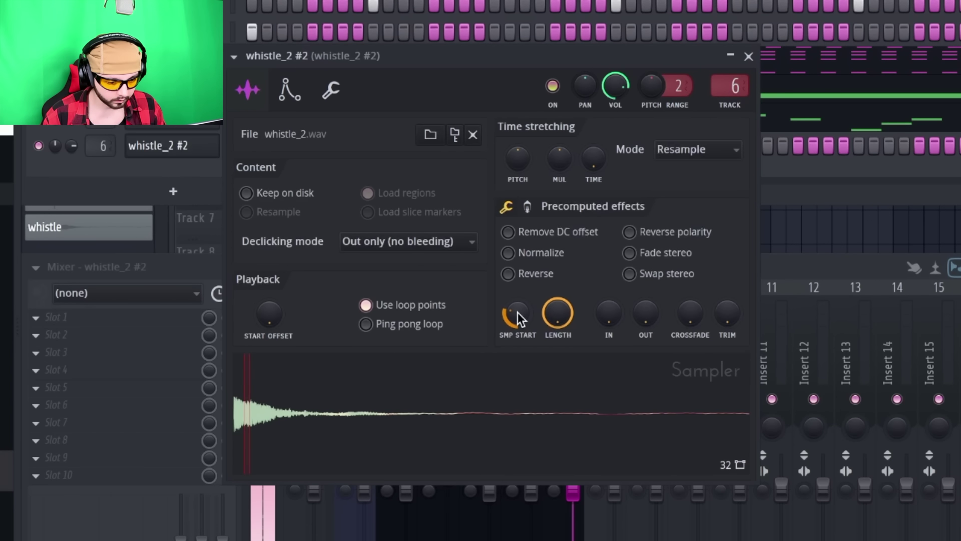
- Shape the cloned whistle's volume envelope into a pluck with no sustain and a slightly longer decay
left_click(289, 89)
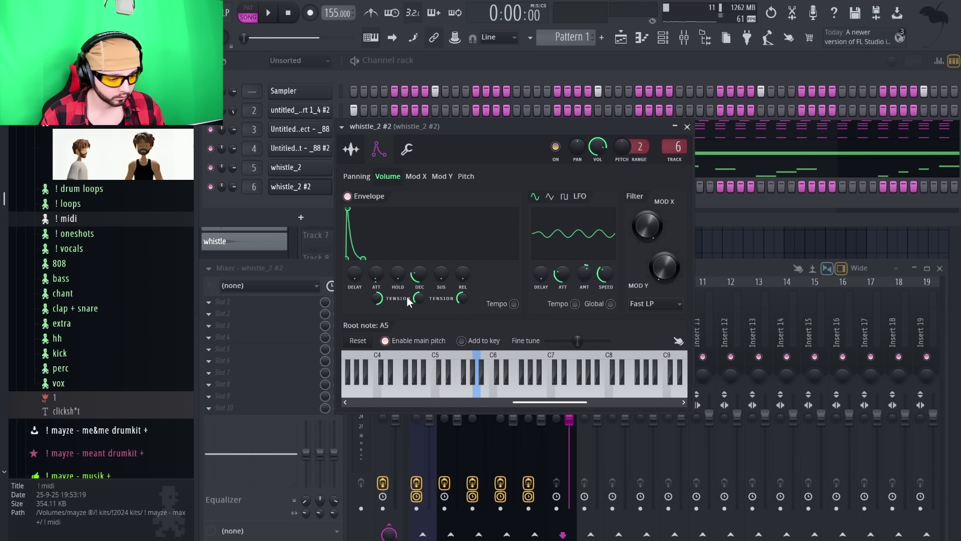
left_click_drag(420, 274, 421, 269)
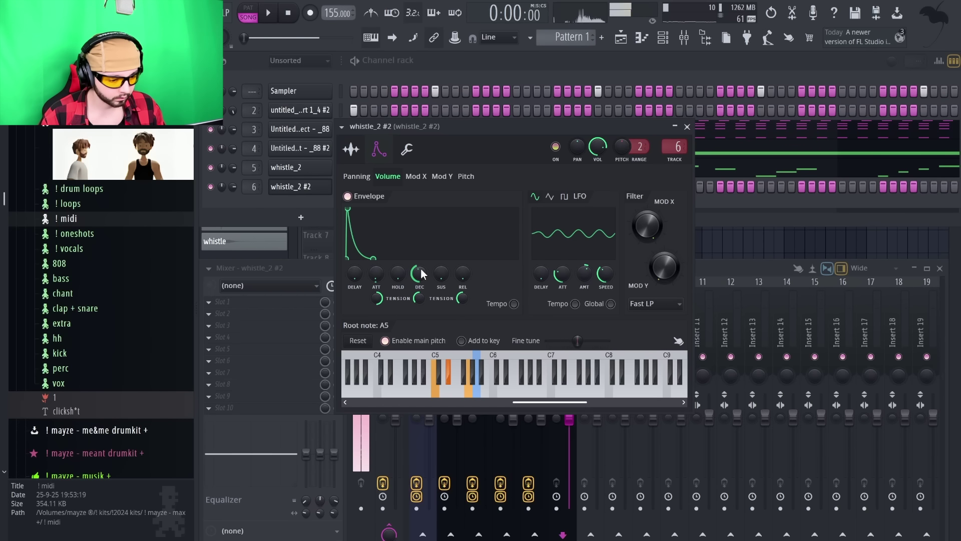
scroll(421, 268, "down", 3)
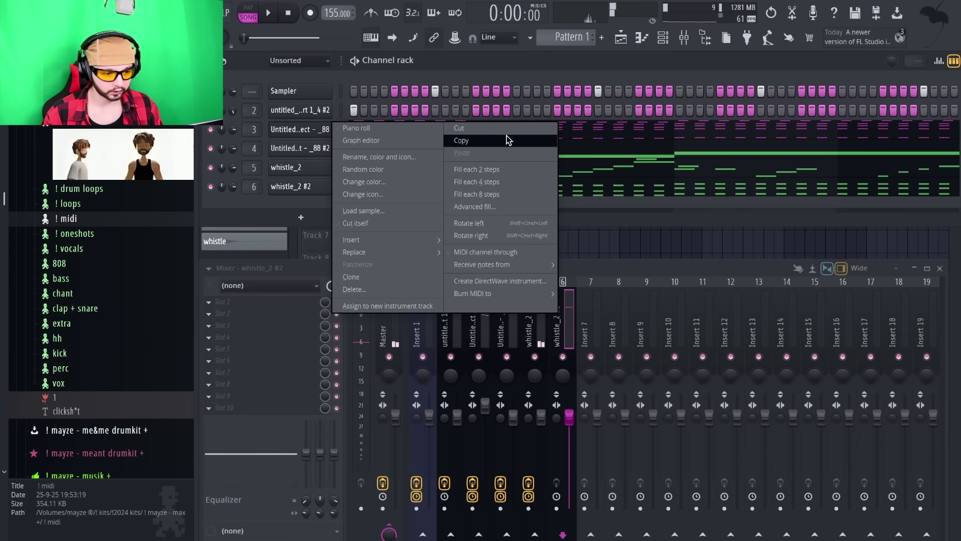
- Copy the chord notes from the third channel into whistle_2 #2 and open them in the piano roll
left_click(481, 77)
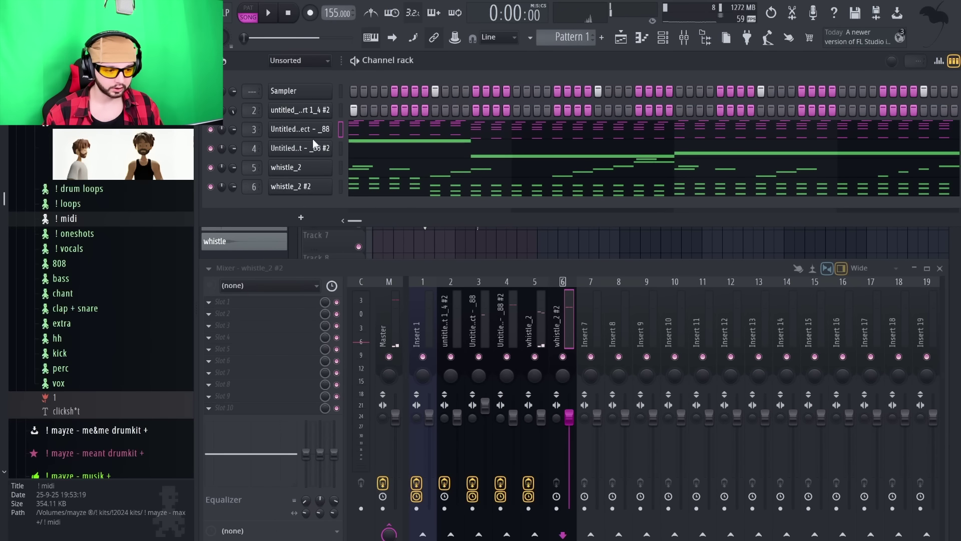
right_click(310, 189)
left_click(473, 210)
left_click(460, 192)
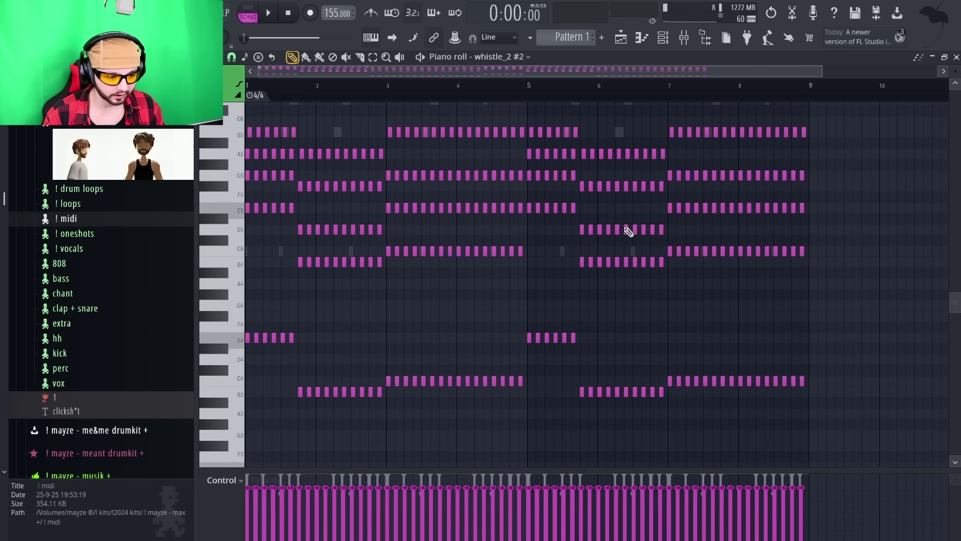
- Transpose all the pasted chords down one octave and delete their lowest row of bass notes
key("ctrl+a")
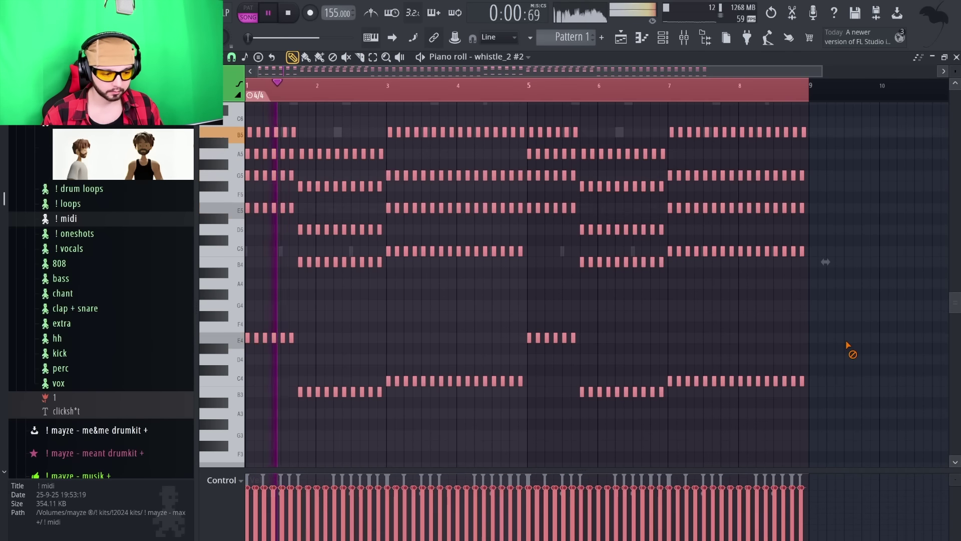
key("ctrl+Down")
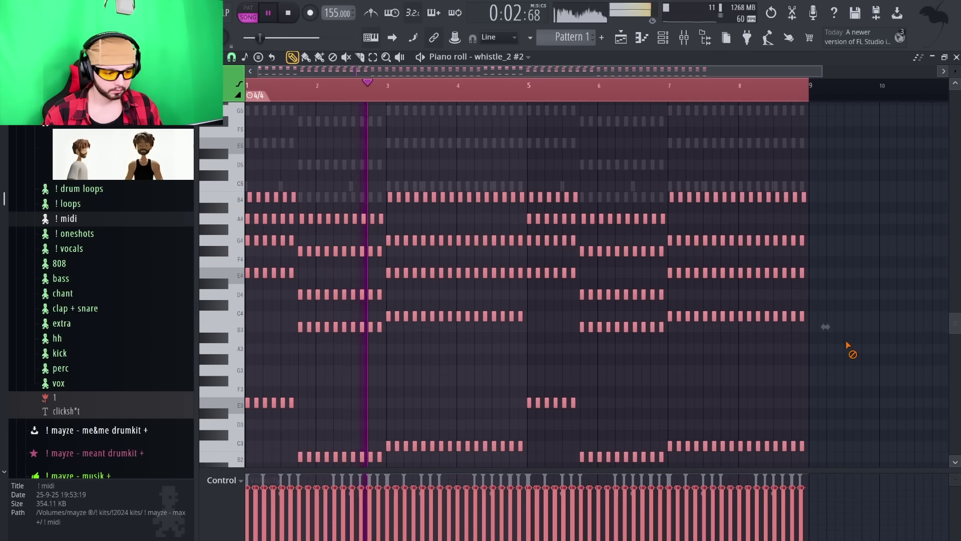
key("ctrl+d")
scroll(847, 342, "down", 1)
left_click_drag(819, 439, 142, 365)
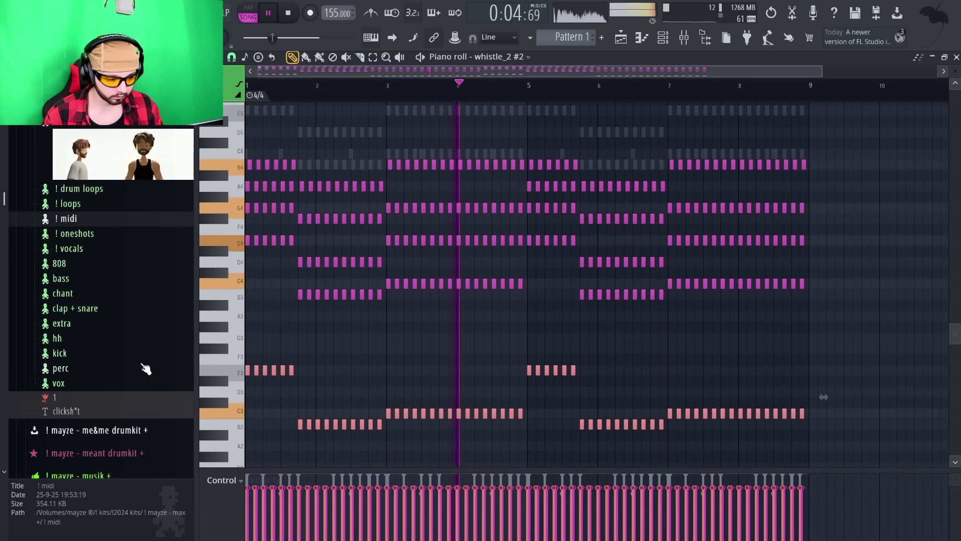
key("Delete")
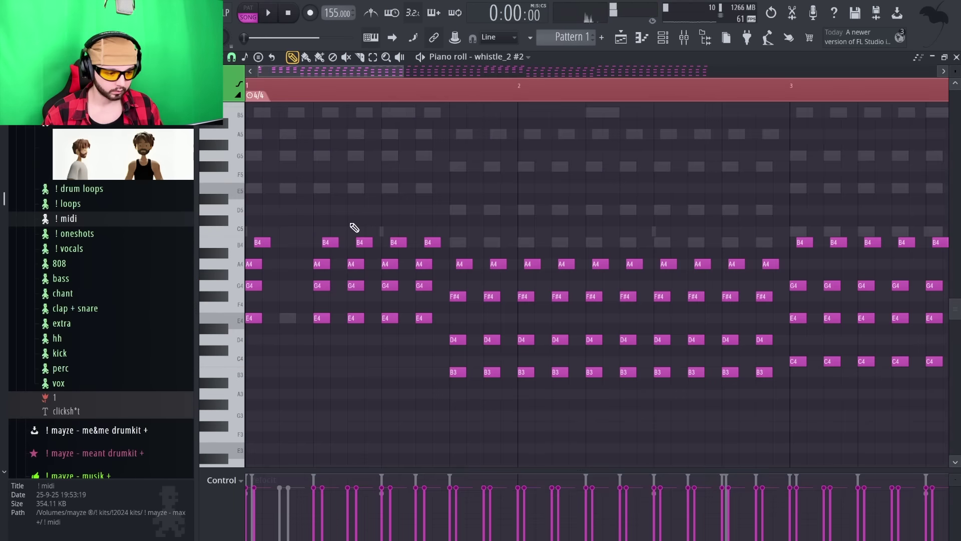
- Thin the opening bars' chords to every other hit and lengthen the remaining notes to nearly fill the gaps
left_click_drag(358, 235, 354, 353)
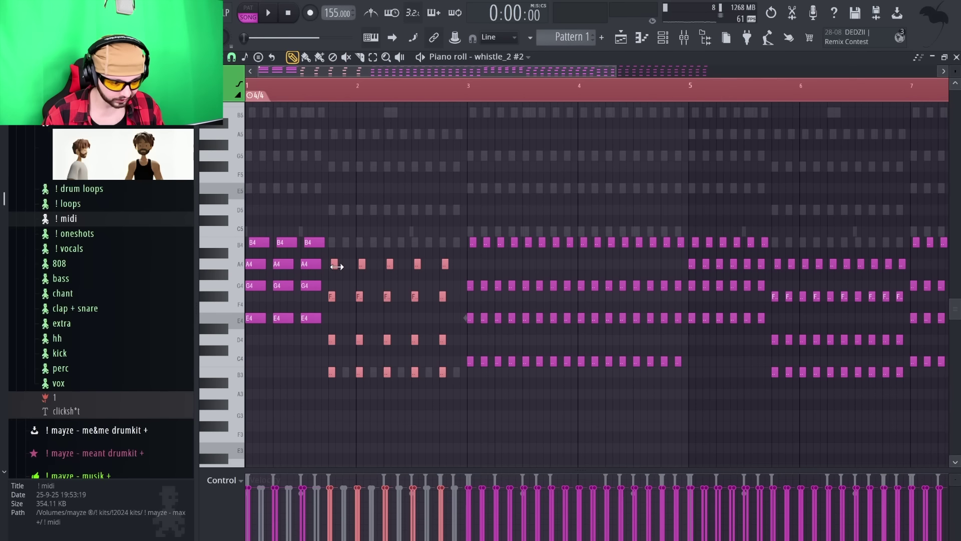
left_click_drag(336, 266, 349, 270)
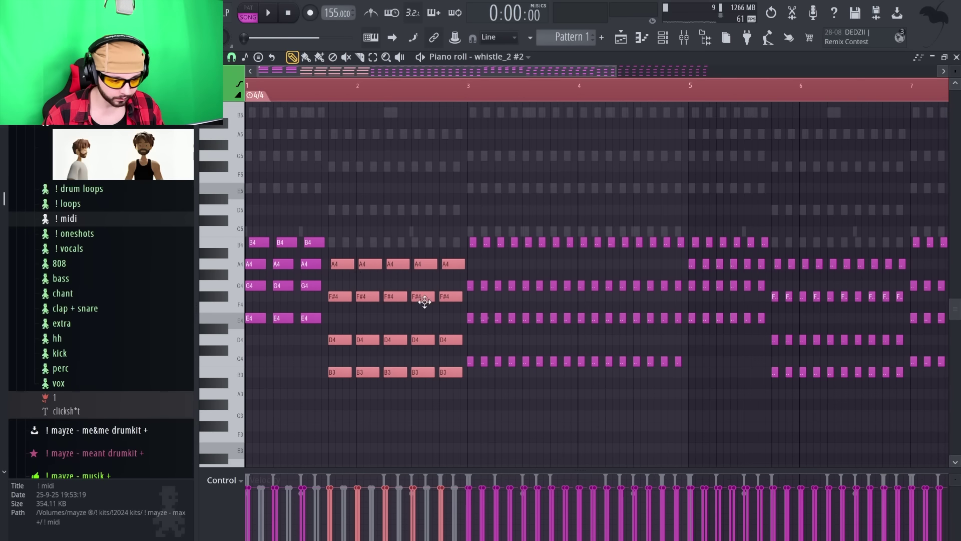
scroll(436, 247, "down", 2)
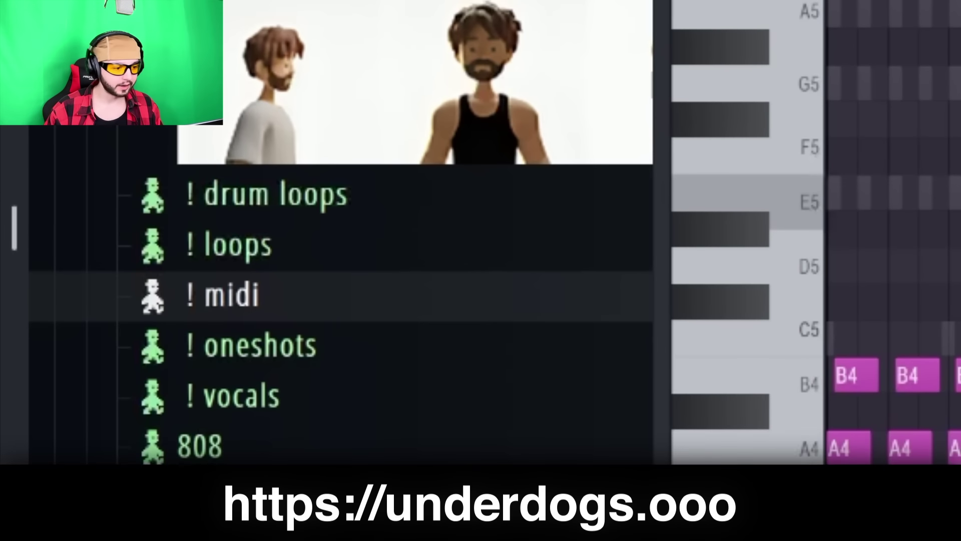
- Look through the MIDI files in the drum kit's ! midi folder
scroll(101, 301, "up", 3)
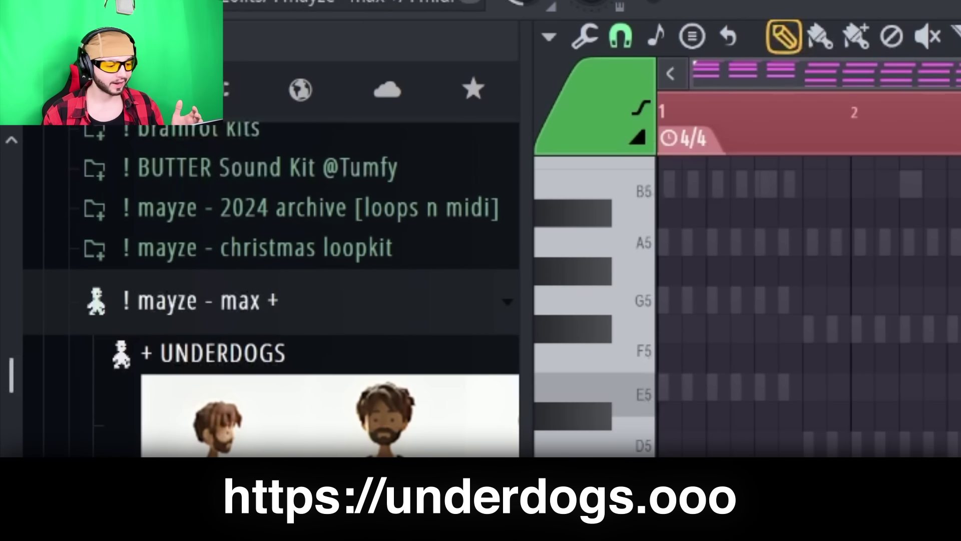
scroll(270, 290, "down", 10)
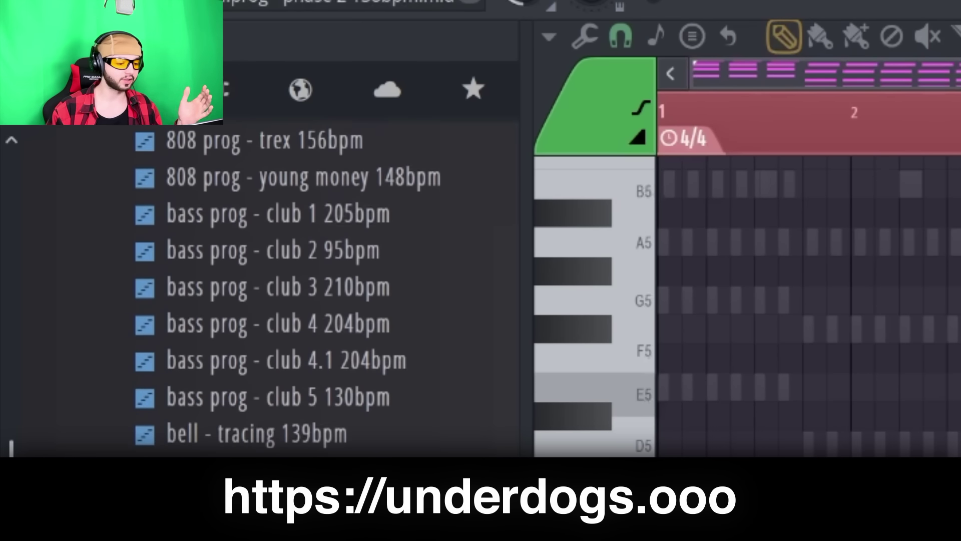
scroll(270, 291, "down", 5)
scroll(271, 290, "down", 1)
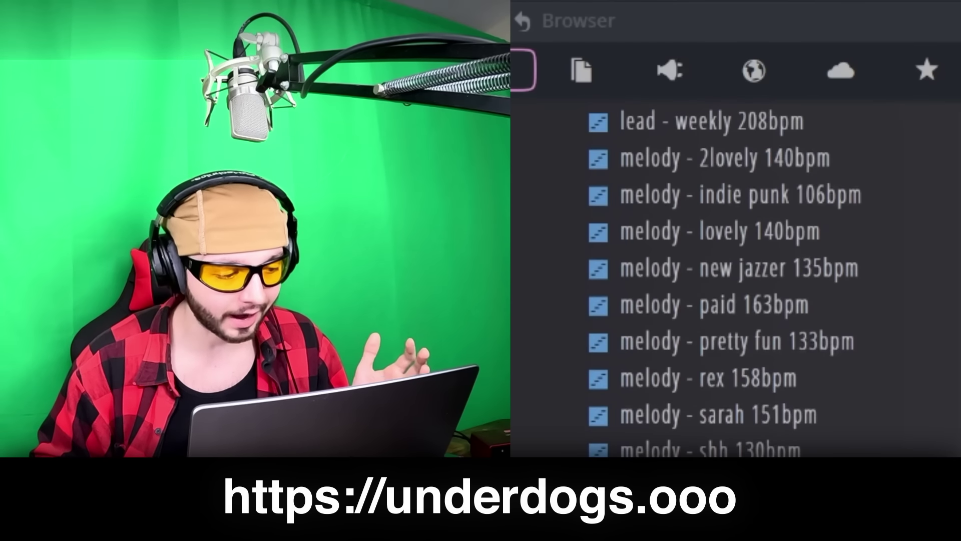
scroll(736, 280, "up", 8)
scroll(736, 280, "up", 4)
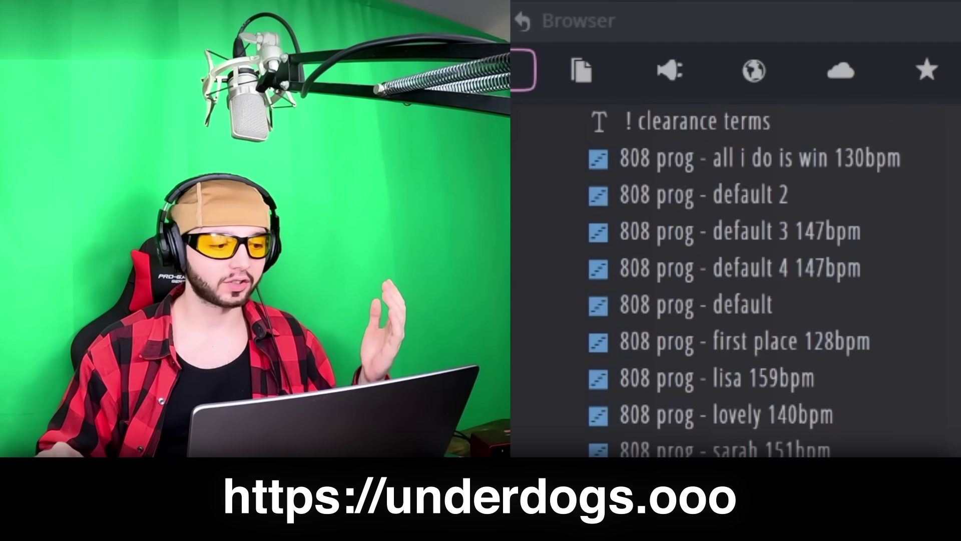
scroll(758, 290, "up", 1)
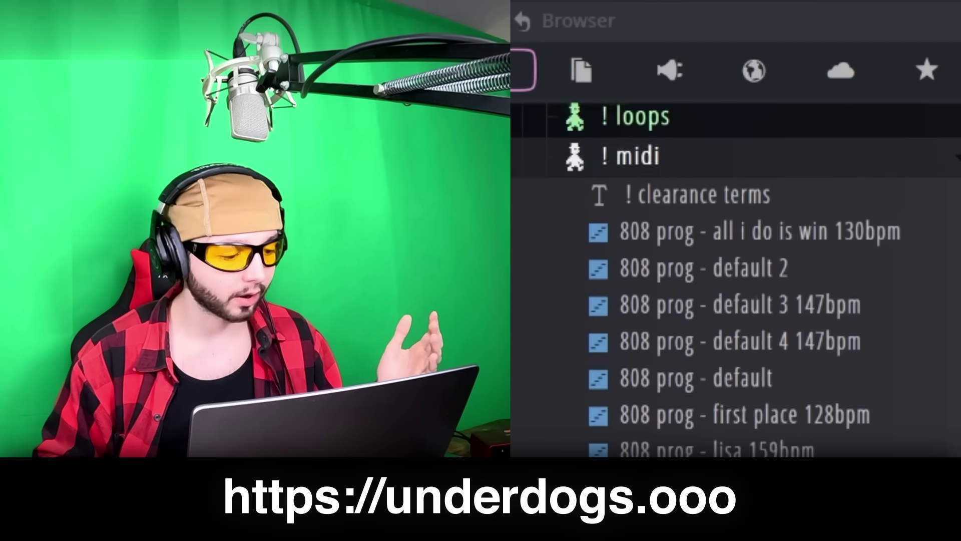
scroll(751, 303, "down", 6)
scroll(736, 280, "down", 3)
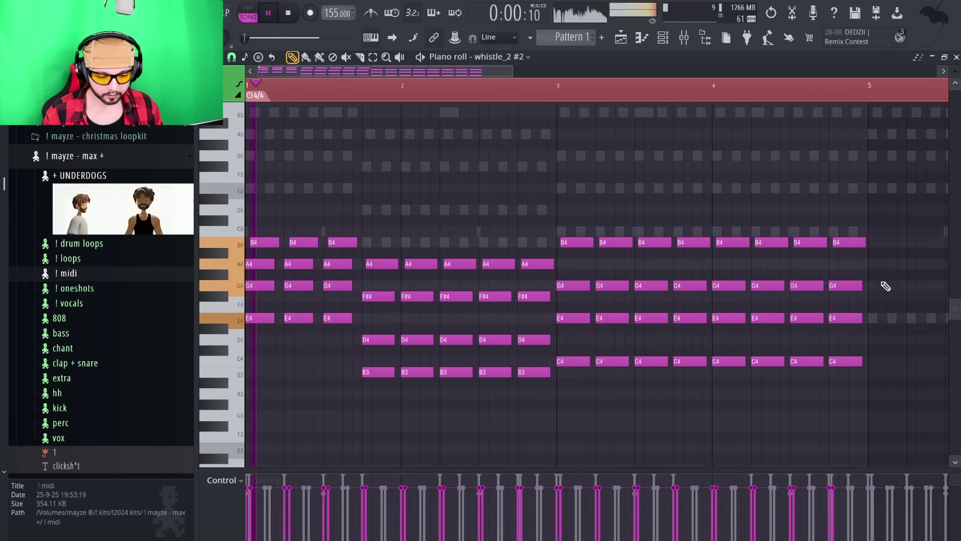
- Duplicate the four bars of lengthened whistle chords into bars 5 to 8 and play them back
key("super+a")
scroll(376, 336, "down", 3)
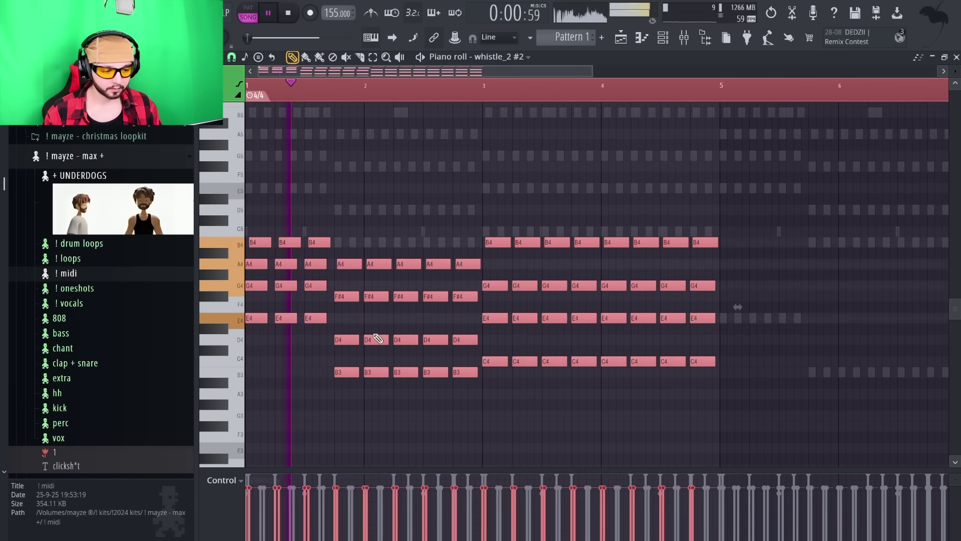
left_click_drag(298, 265, 532, 271)
key("space")
scroll(246, 305, "up", 5, "ctrl")
key("space")
key("space")
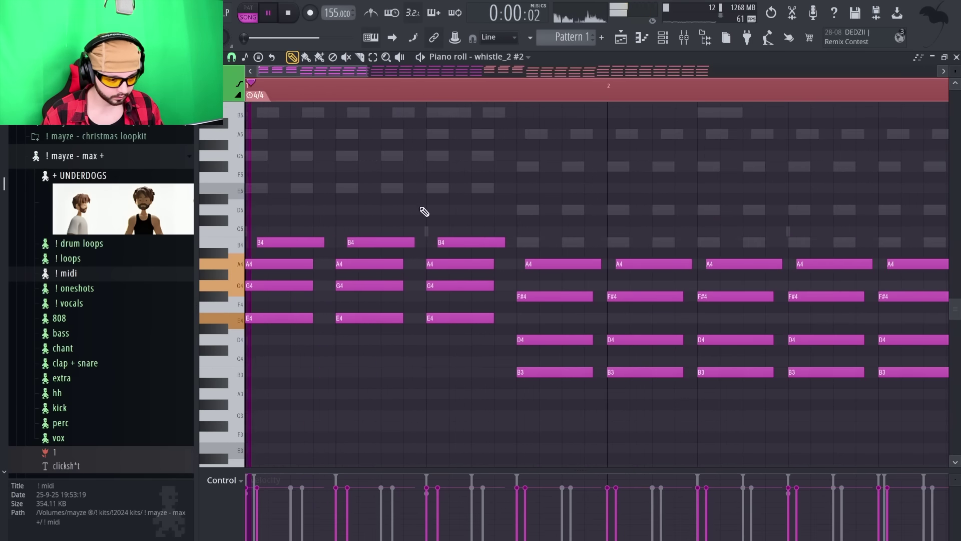
- Copy the B3–D4–F#4–A4 chord as a short hit between the second and third chords of bar 1
left_click_drag(468, 183, 455, 334, "ctrl")
key("space")
left_click_drag(567, 409, 548, 185, "ctrl")
left_click_drag(561, 264, 403, 263)
key("space")
- Add shortened E4–G4–A4–B4 chord copies between the bar 2 chords and continue the short off-beat chords through bars 3 and 4
key("ctrl+v")
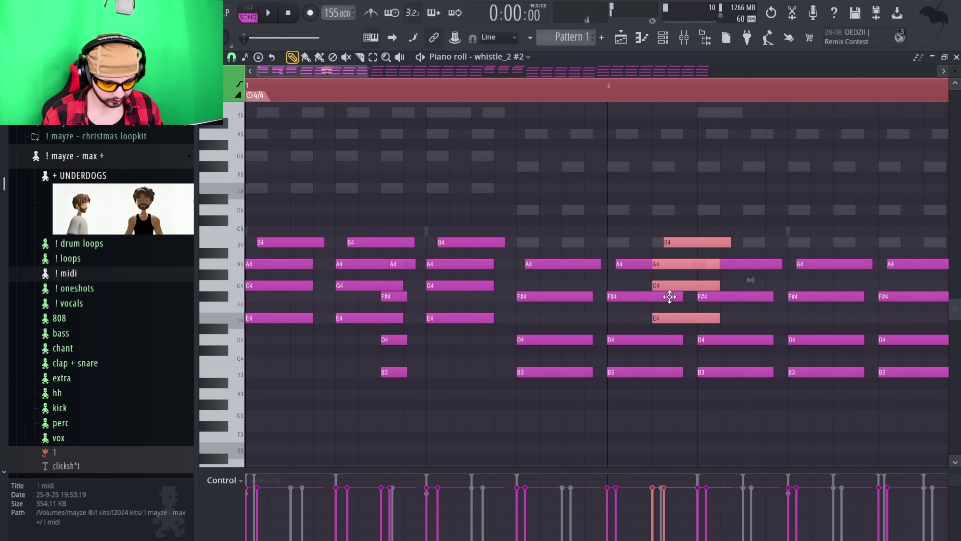
left_click_drag(710, 313, 693, 326)
key("space")
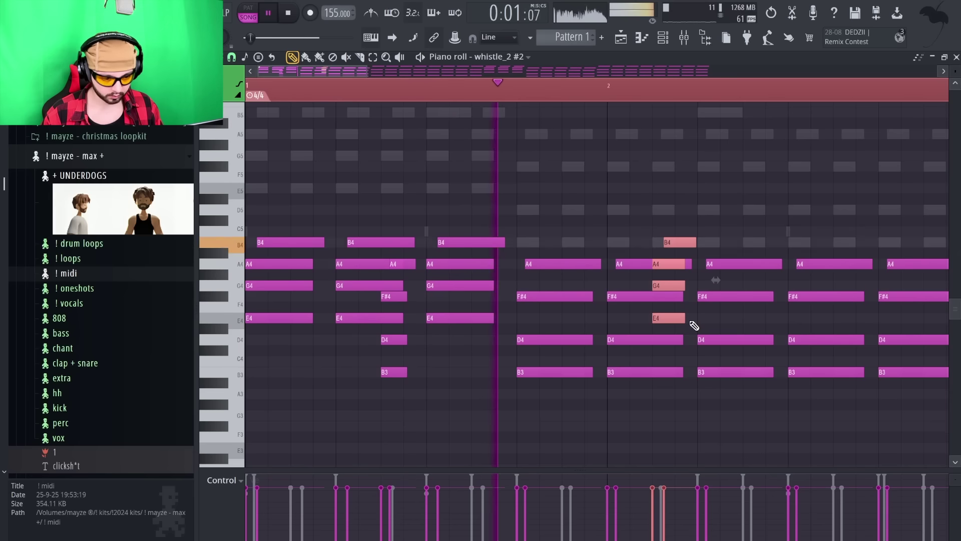
scroll(651, 319, "down", 3)
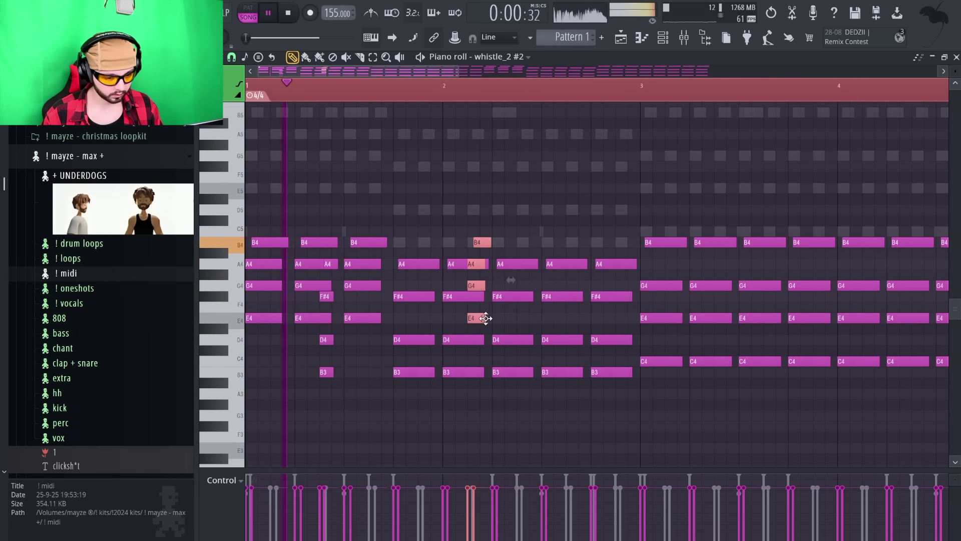
left_click_drag(576, 319, 625, 318)
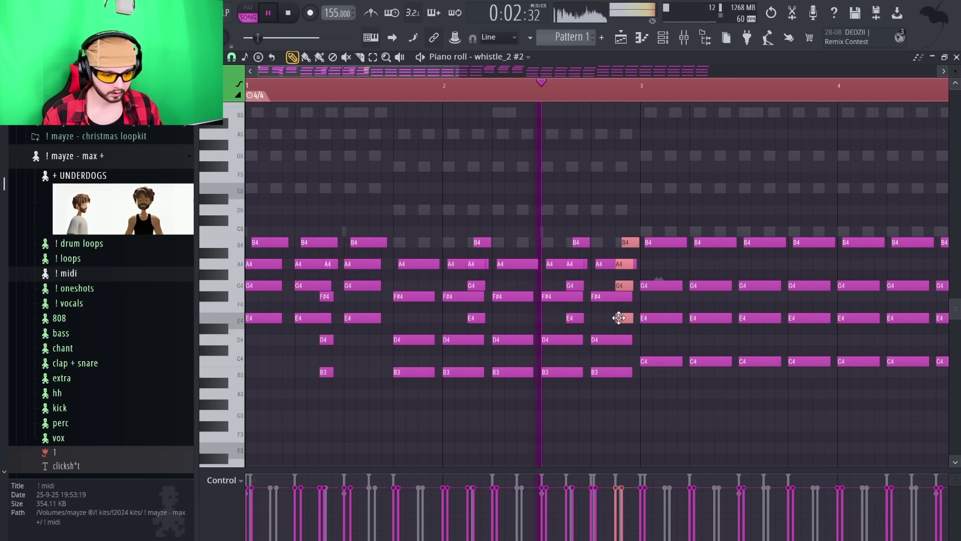
scroll(614, 317, "down", 1)
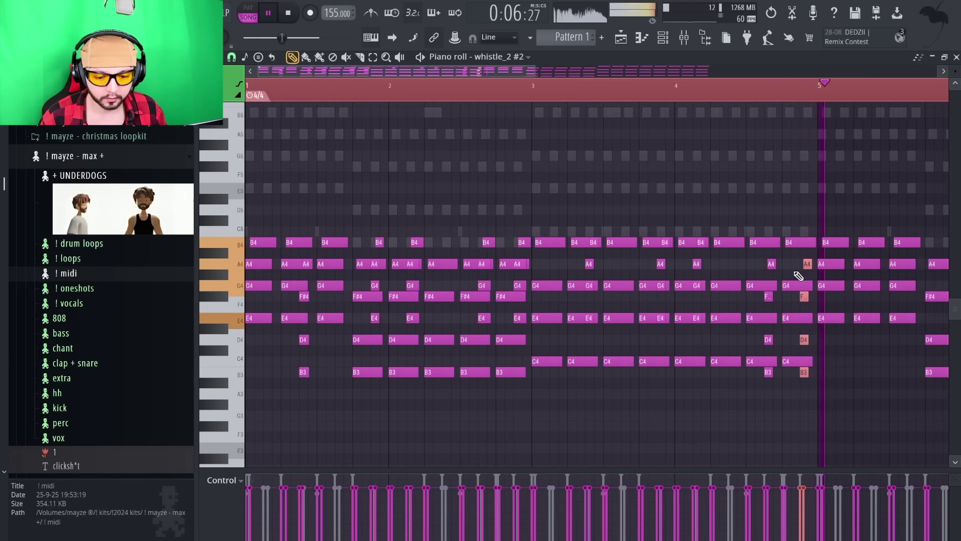
- Delete the chords in bars 5 to 8 and duplicate the edited first four bars in their place
scroll(607, 260, "down", 2)
left_click_drag(549, 205, 851, 391)
key("Delete")
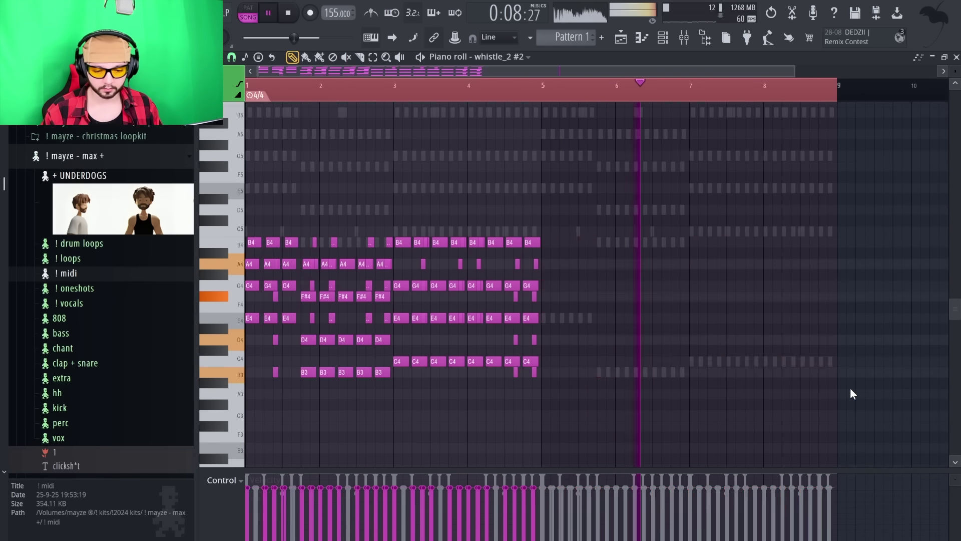
key("ctrl+b")
key("space")
- Copy the short B3–D4–F#4–A4 chord in bar 1 two octaves up and play it back
scroll(269, 364, "up", 2)
left_click_drag(288, 332, 296, 407)
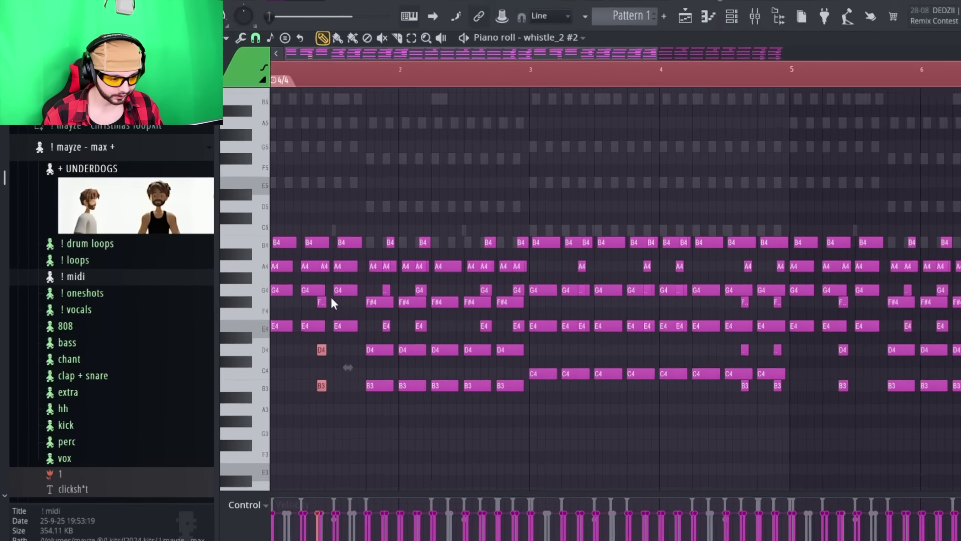
left_click(294, 297, "ctrl+shift")
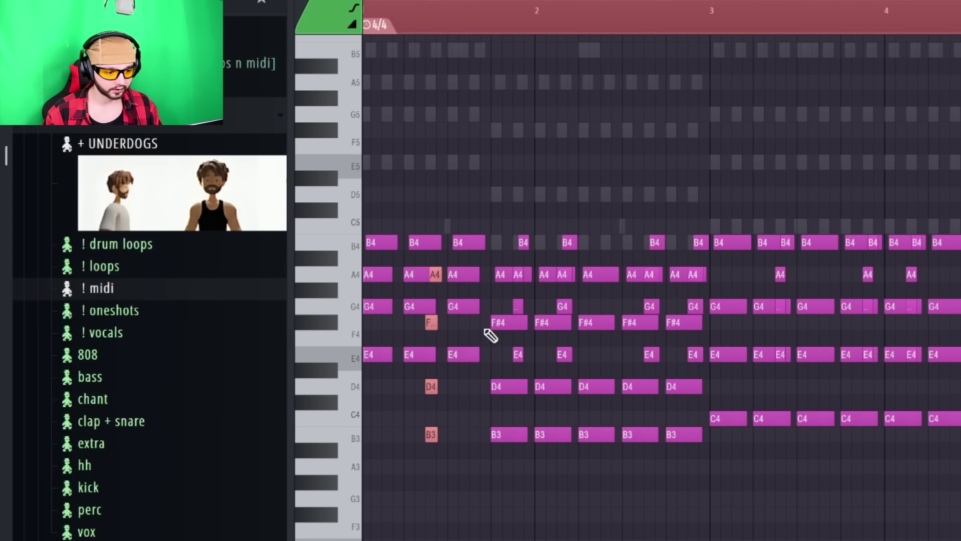
key("ctrl+Up")
key("space")
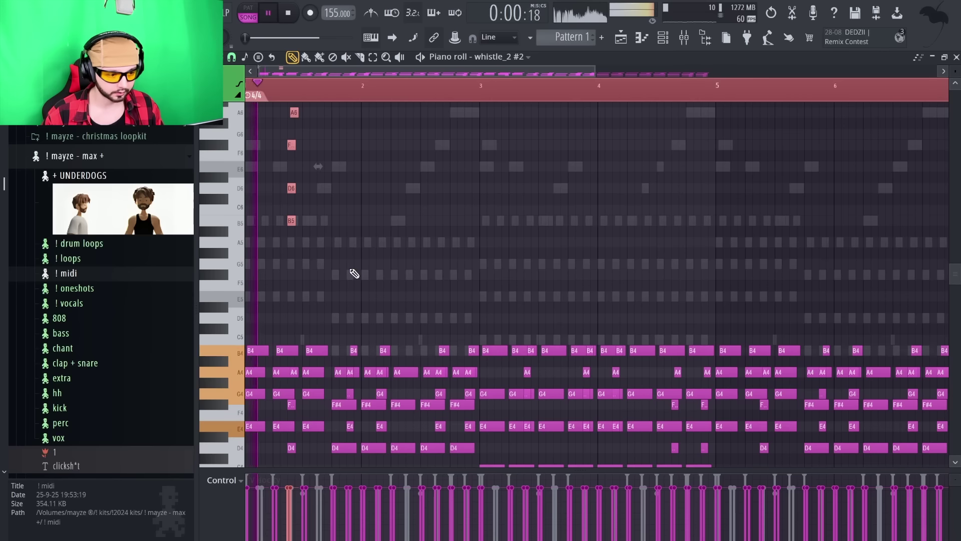
key("space")
key("space")
- Lengthen the high B5–D6–F#6–A6 chord to about half a bar and duplicate it into bar 2
left_click_drag(301, 113, 362, 111)
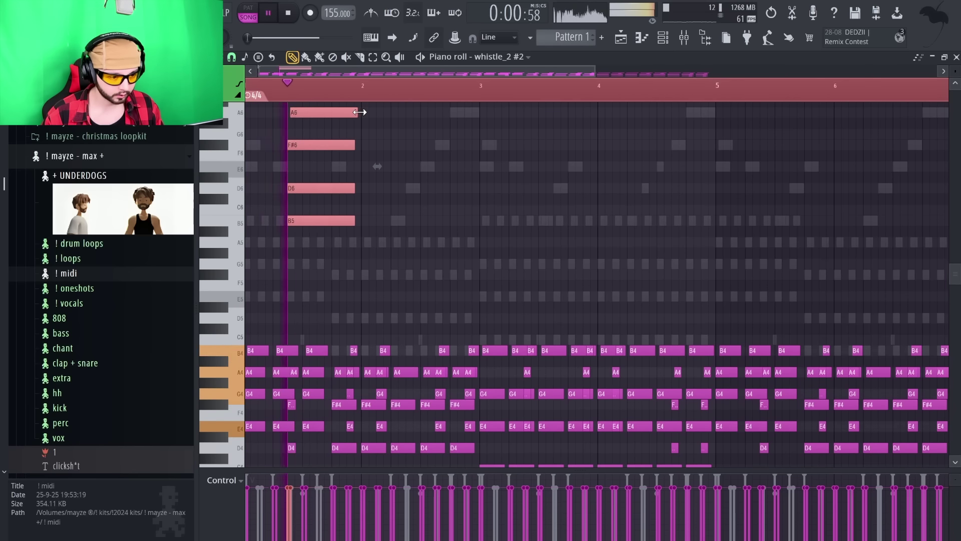
key("ctrl+b")
key("space")
- Strum the two high chords in alternating directions with the strumizer and duplicate them into bars 3 and 4
scroll(496, 299, "up", 3)
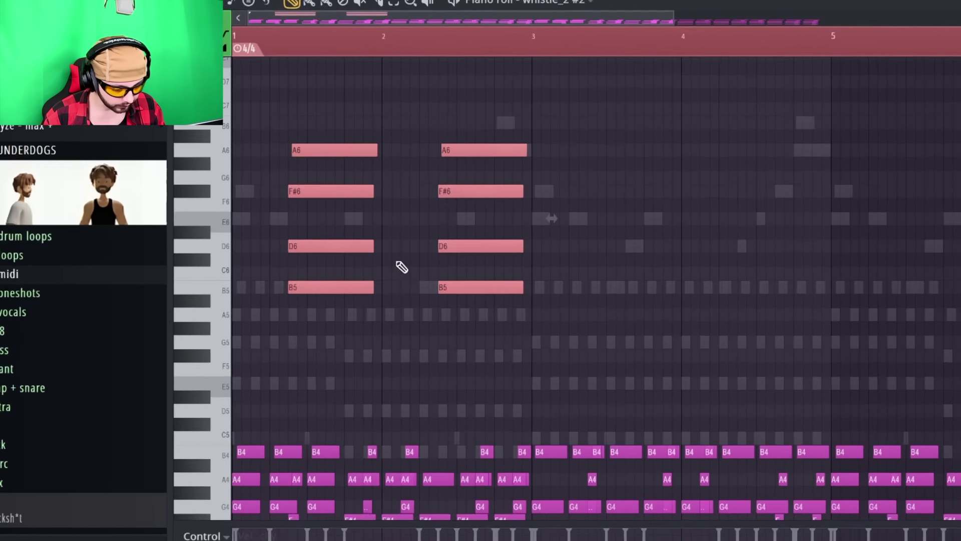
key("alt+s")
left_click_drag(491, 266, 492, 246)
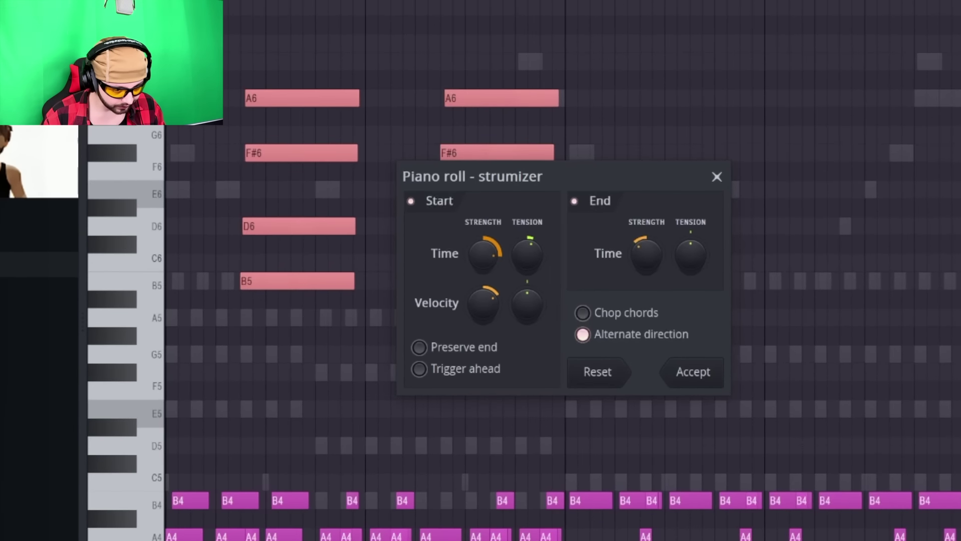
key("space")
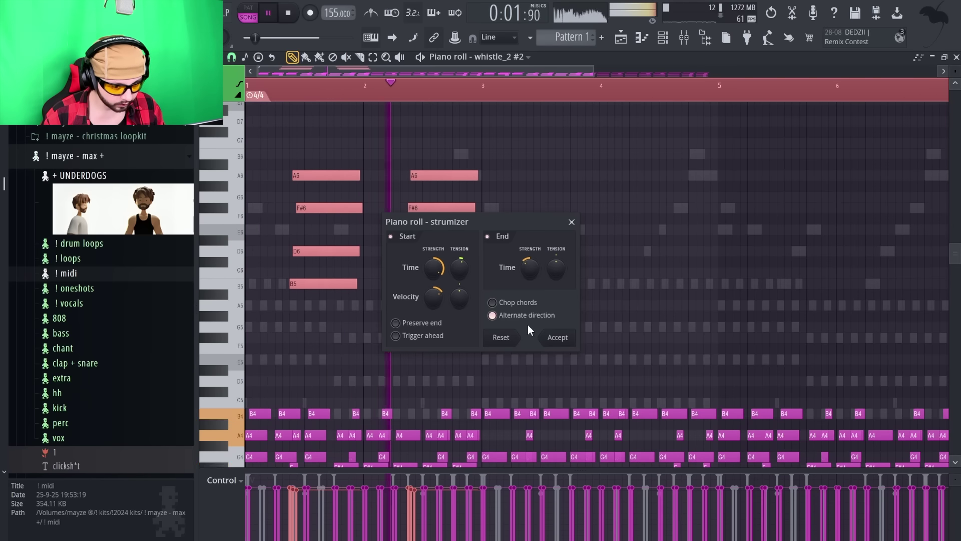
left_click(556, 337)
key("ctrl+b")
scroll(551, 311, "down", 1)
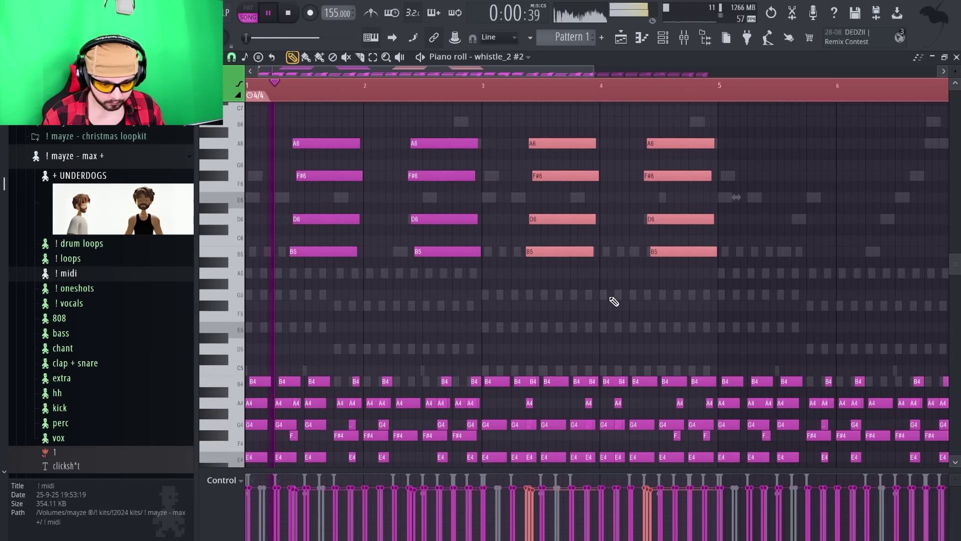
- Delete the high chord in bar 1 and copy the remaining three high chords to bars 6 to 8
right_click(322, 250)
right_click(318, 219)
right_click(325, 175)
right_click(330, 143)
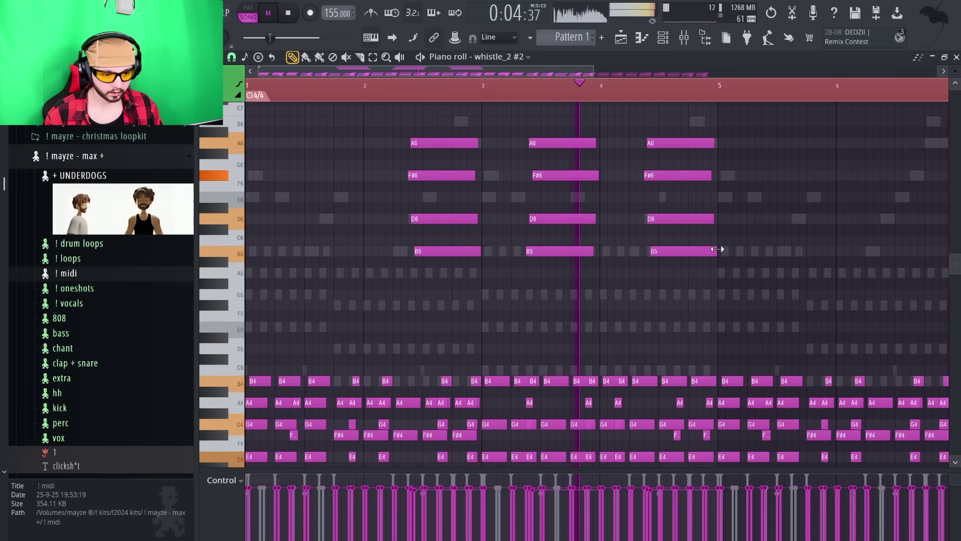
left_click_drag(740, 287, 381, 98)
scroll(595, 277, "down", 2)
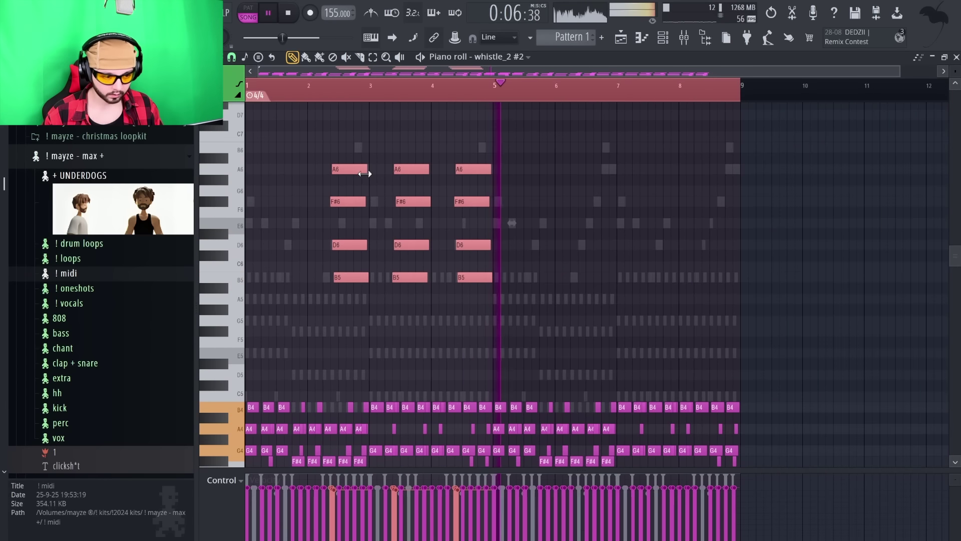
left_click_drag(353, 204, 604, 216)
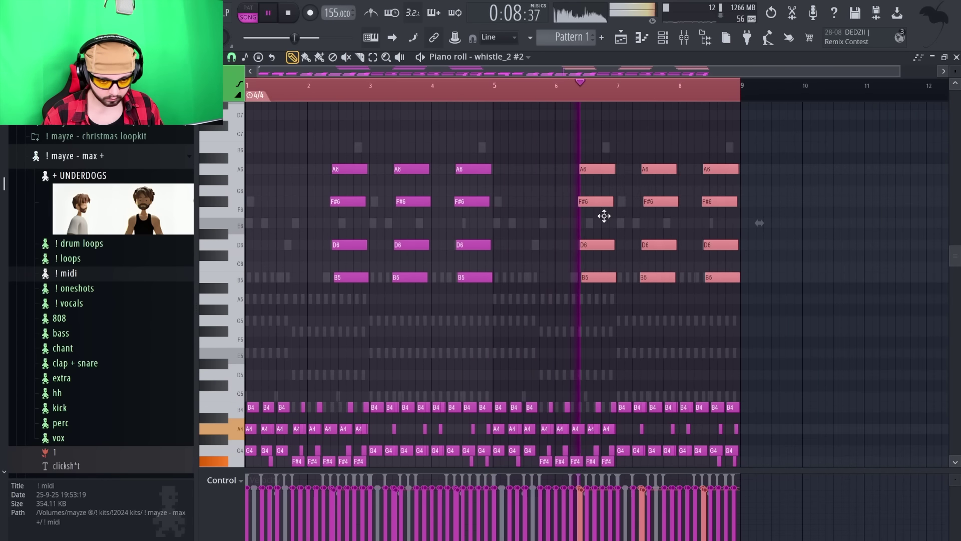
- Remove F#6 and A6 from the bar 2 high chord and copy its B5–D6 pair into bar 1
right_click(781, 225)
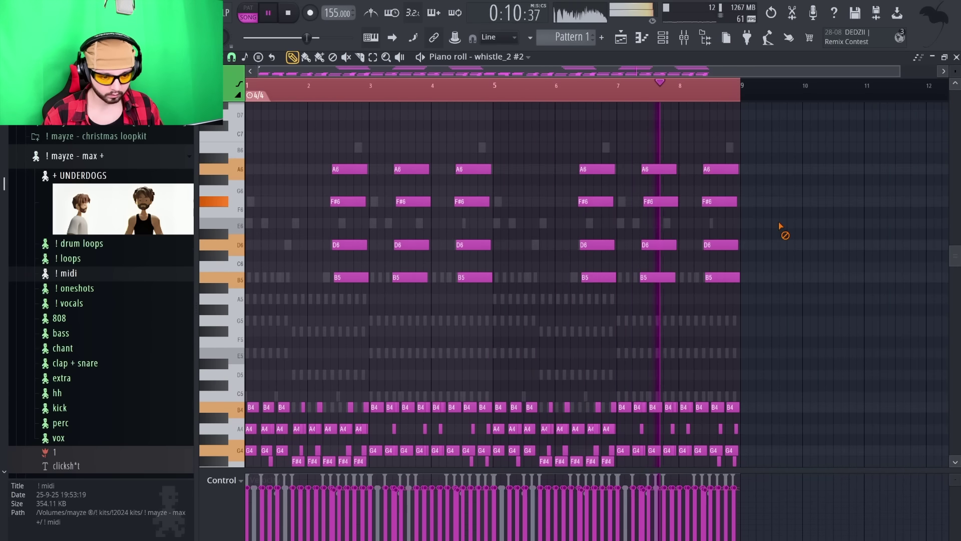
right_click(778, 271)
right_click(349, 202)
right_click(350, 169)
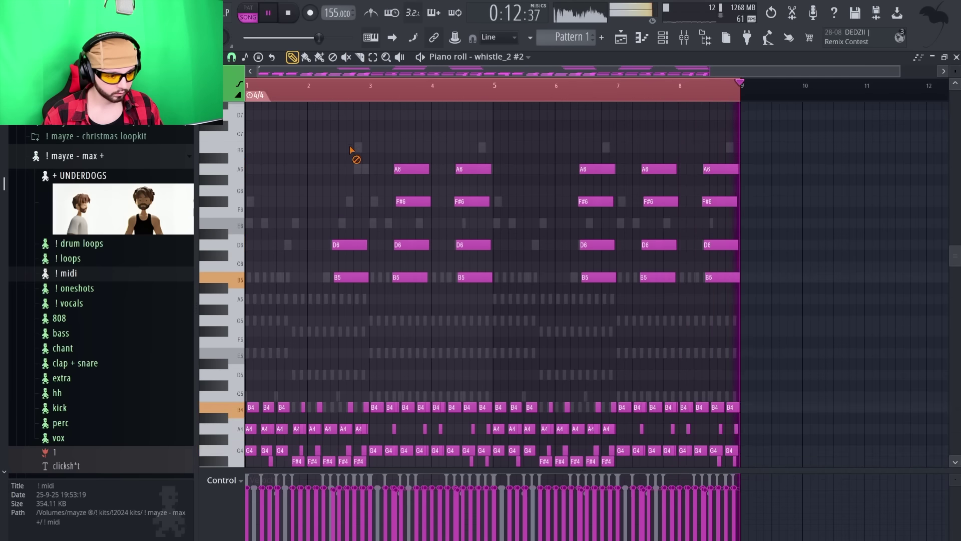
left_click_drag(359, 224, 291, 283)
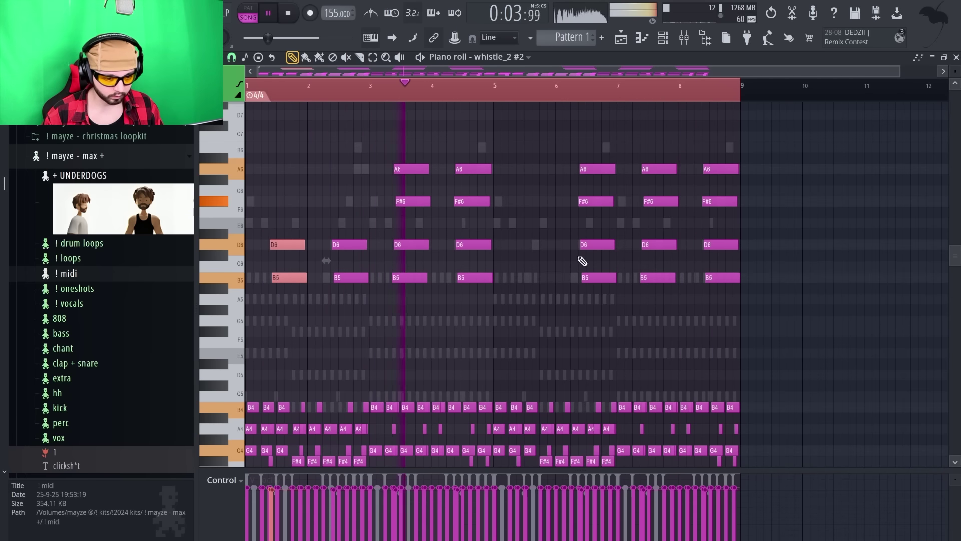
- Copy the B5–D6 pair from bar 6 into bar 5 and remove F#6 and A6 from the bar 6 chord
left_click_drag(579, 228, 596, 320)
left_click_drag(585, 278, 533, 284, "shift")
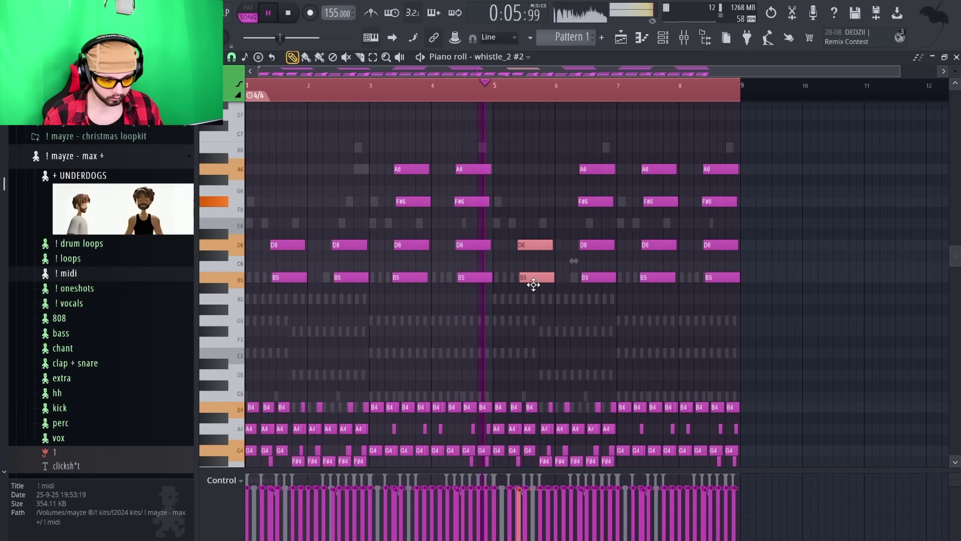
left_click(601, 311, "ctrl")
right_click(596, 169)
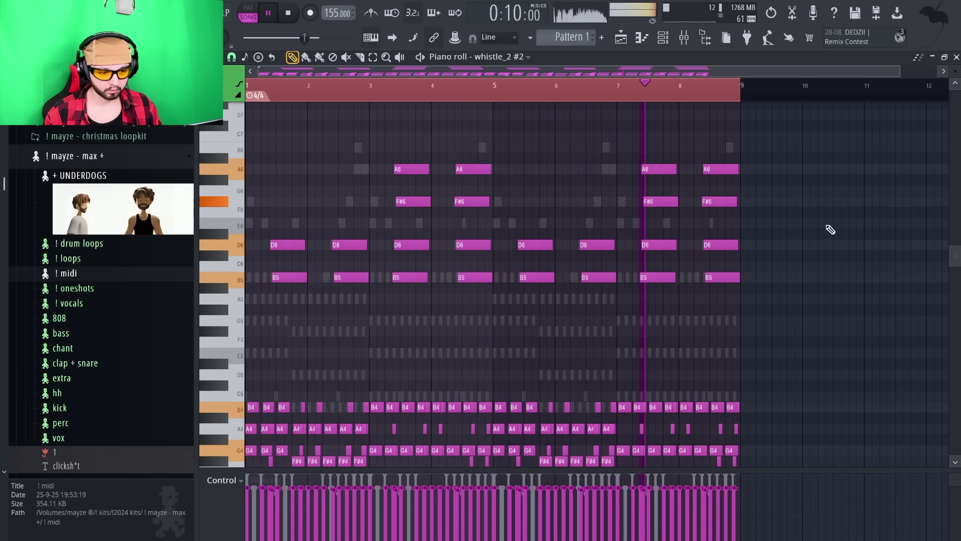
- Cut the high B5–A6 chords from whistle_2 #2 and paste them into a clone of that channel
left_click_drag(771, 314, 287, 134)
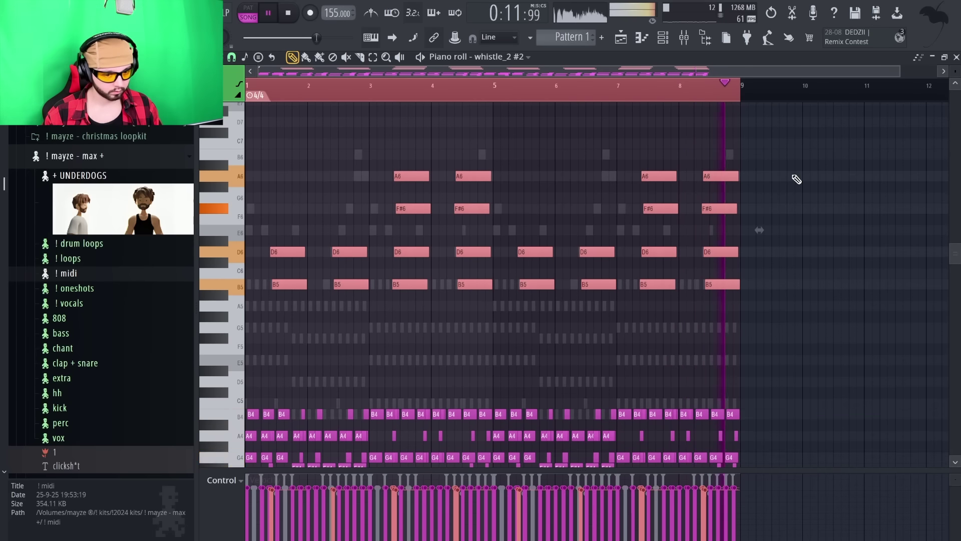
key("ctrl+x")
key("space")
left_click_drag(826, 332, 300, 128)
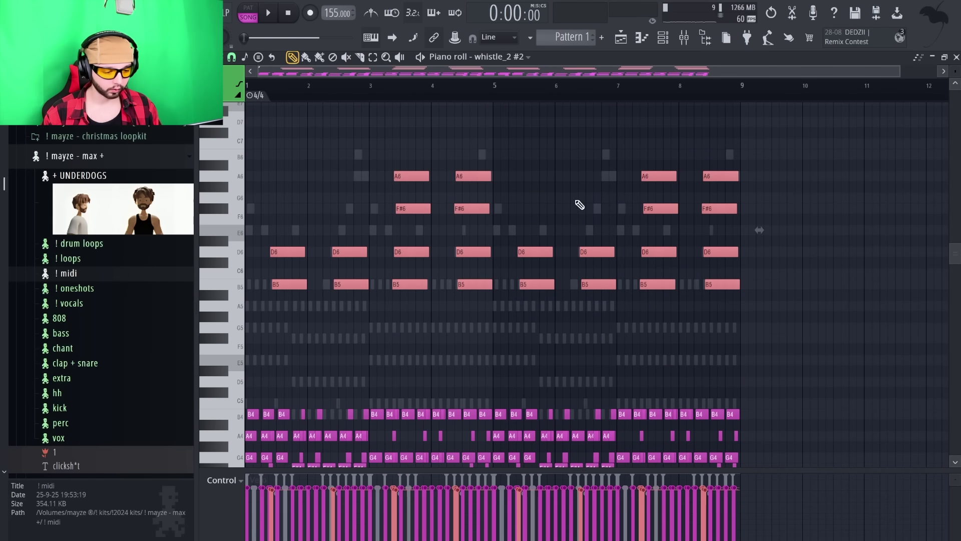
key("Delete")
left_click(957, 57)
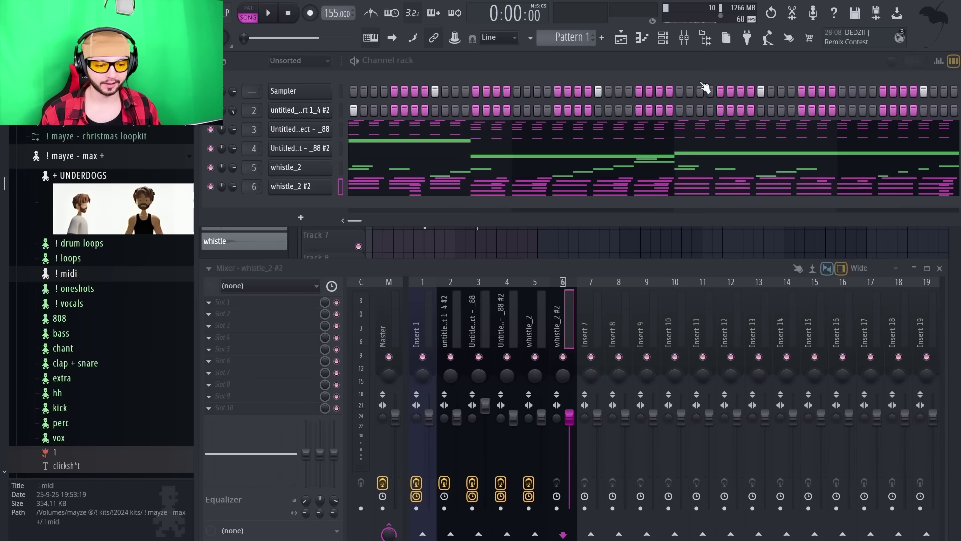
right_click(305, 201)
left_click(352, 334)
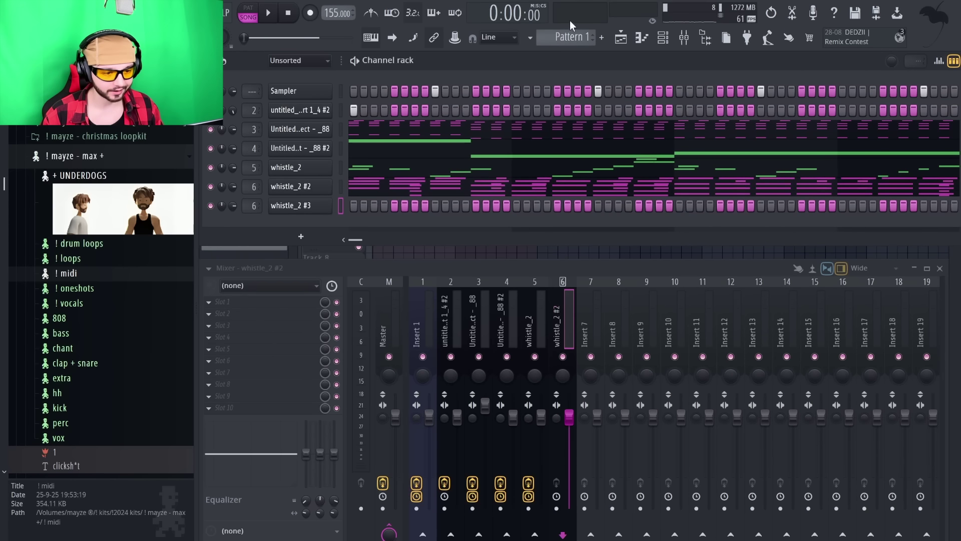
left_click(648, 38)
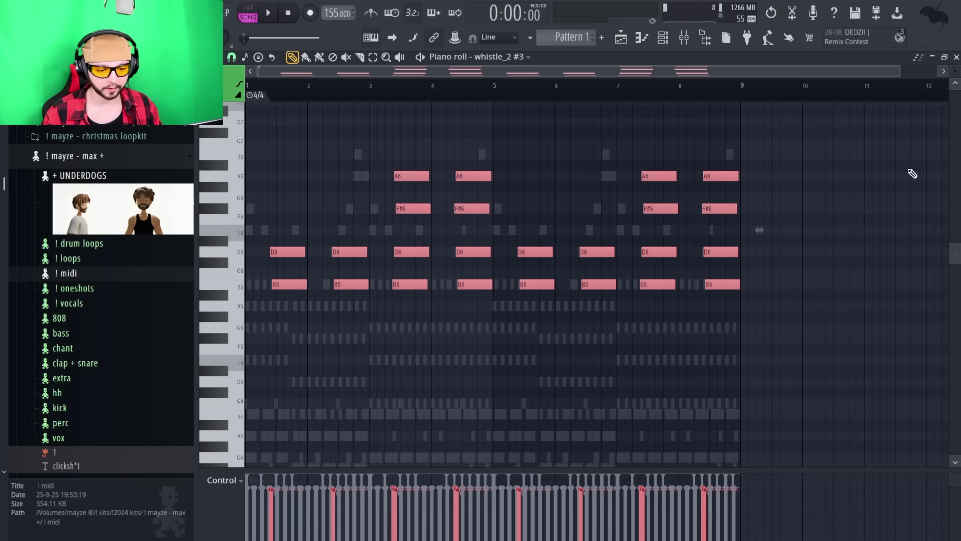
- Put the cloned whistle on mixer track 7, cut its lows by 18 dB at 90 Hz, and add kHs Ensemble at about 8% mix
key("F7")
left_click_drag(308, 453, 307, 486)
left_click(276, 375)
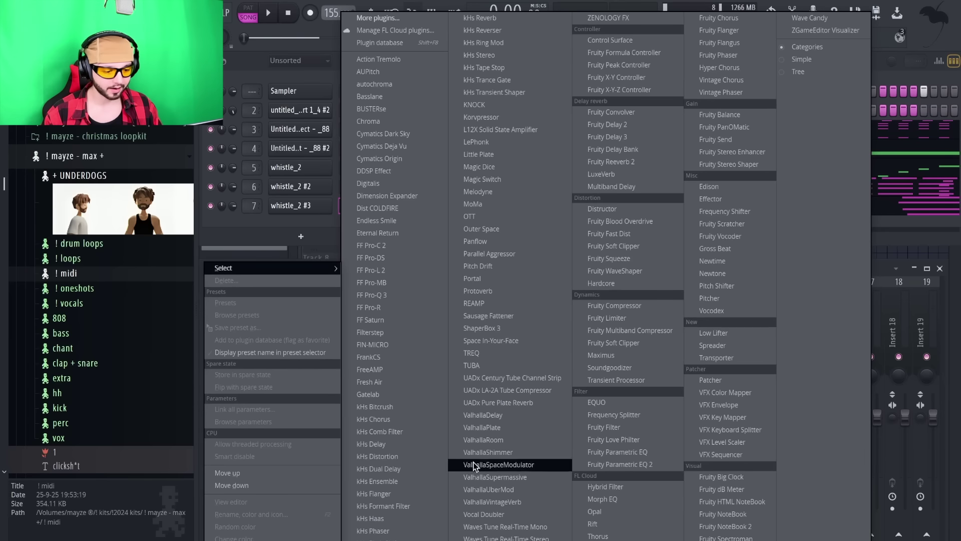
left_click(414, 471)
key("space")
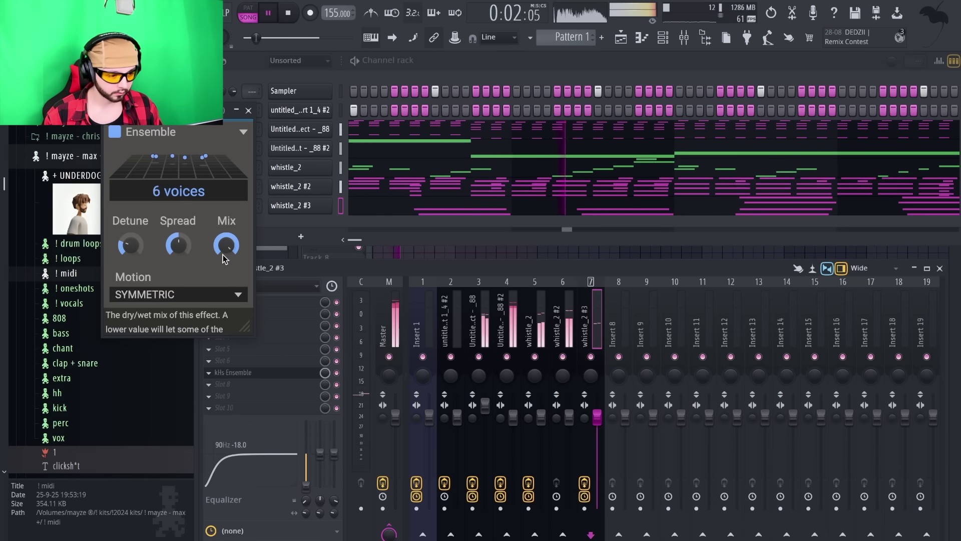
left_click_drag(226, 245, 226, 290)
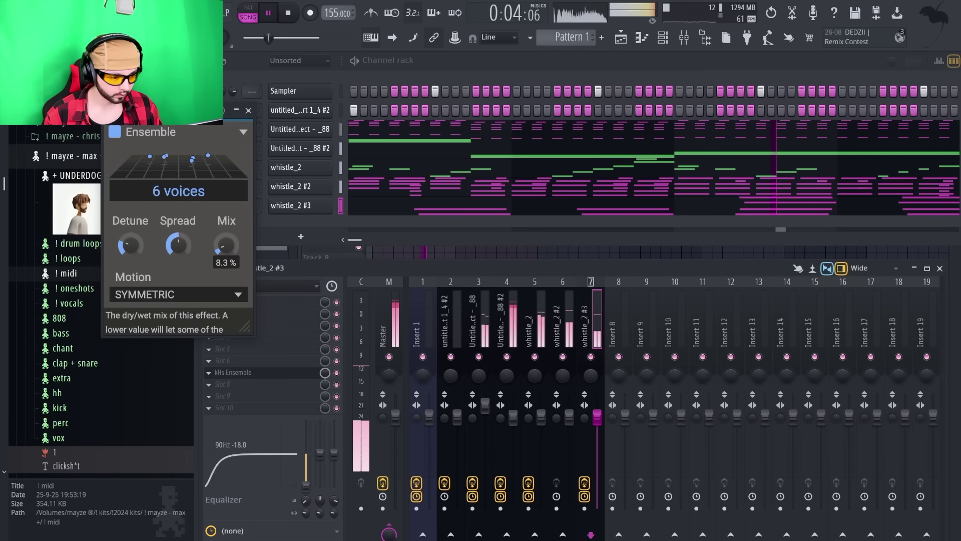
- Add kHs Dual Delay to the high chords with a tempo-synced 4/16 time, full spread, raised tone and crosstalk, and slight ducking
right_click(256, 373)
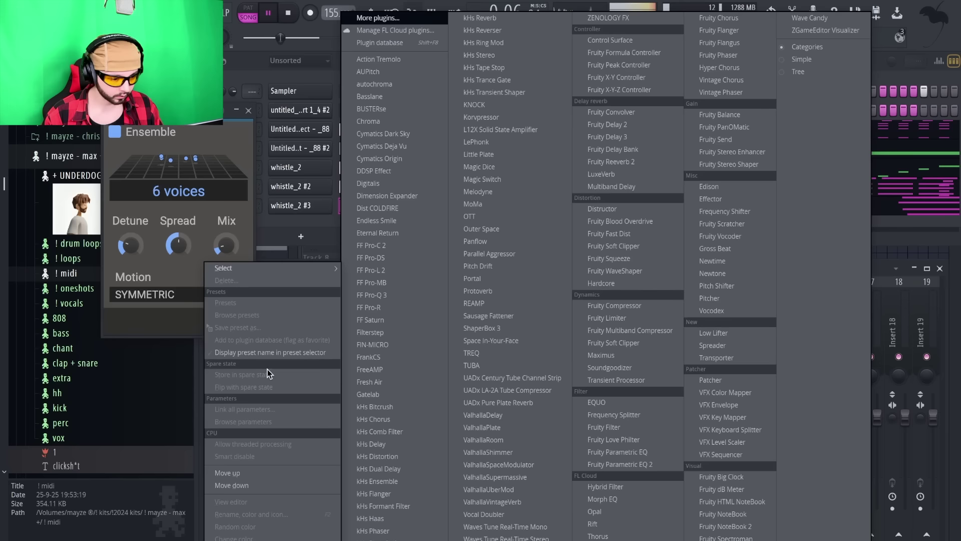
left_click(400, 473)
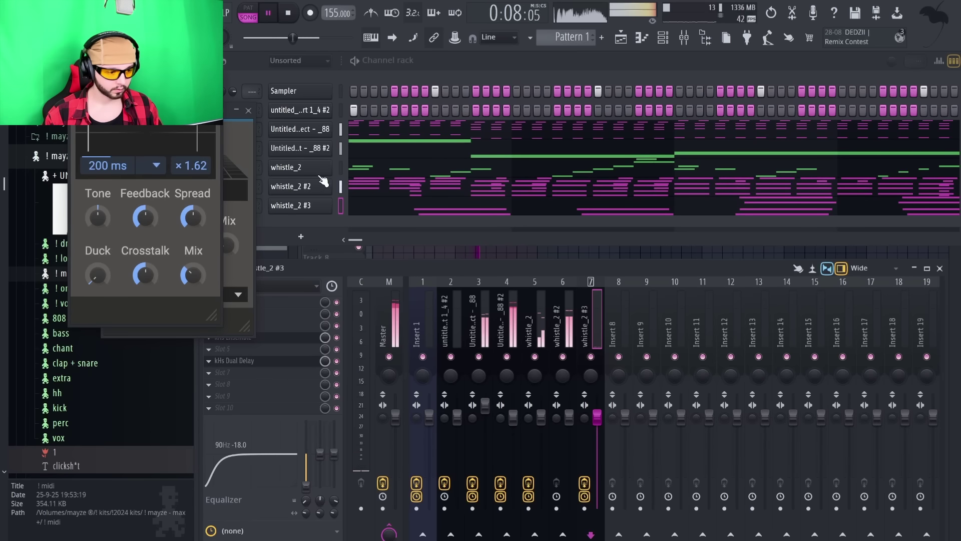
left_click(137, 169)
left_click(171, 185)
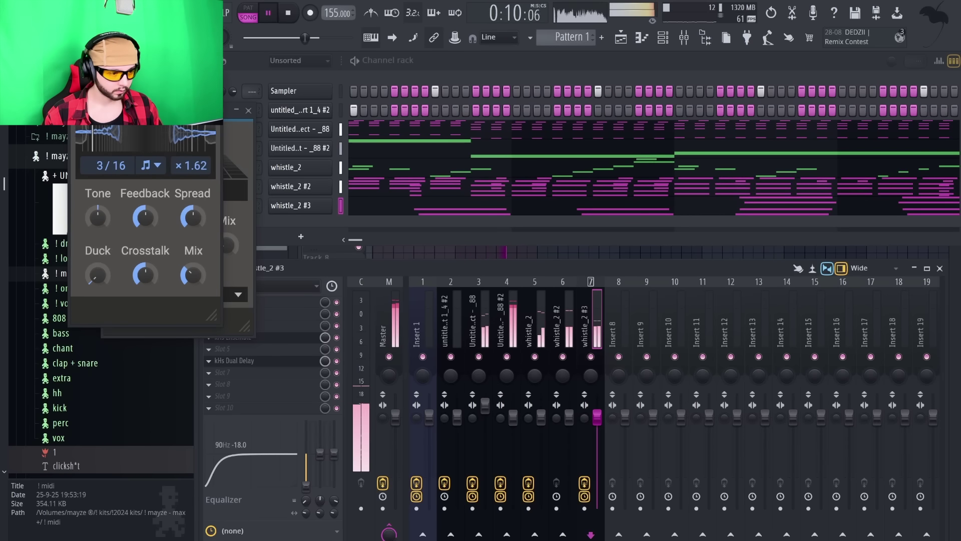
left_click_drag(340, 242, 340, 192)
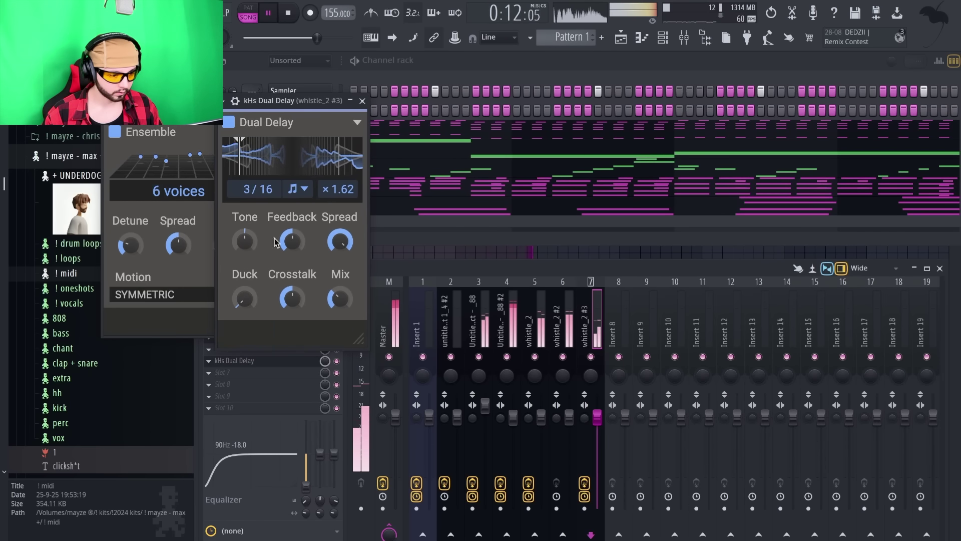
left_click_drag(245, 241, 245, 210)
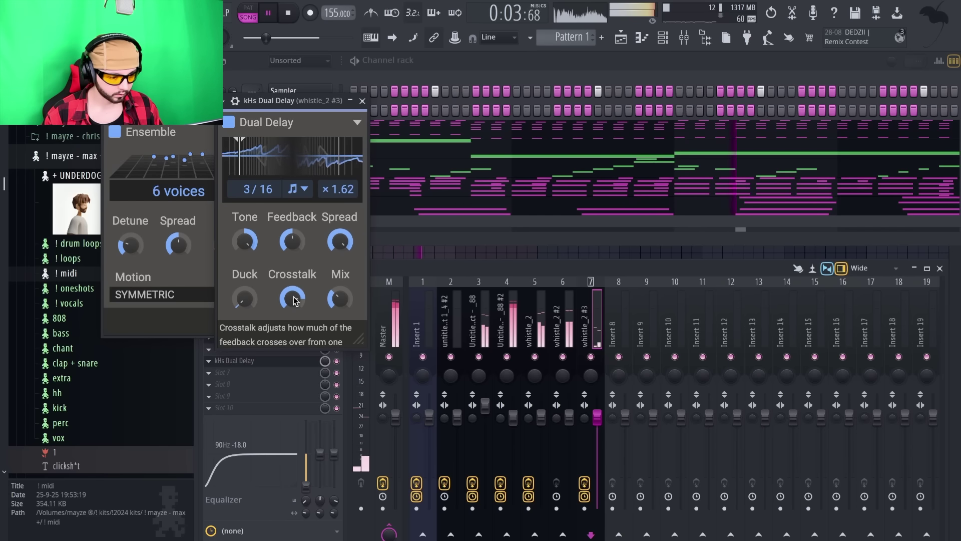
left_click_drag(245, 299, 245, 293)
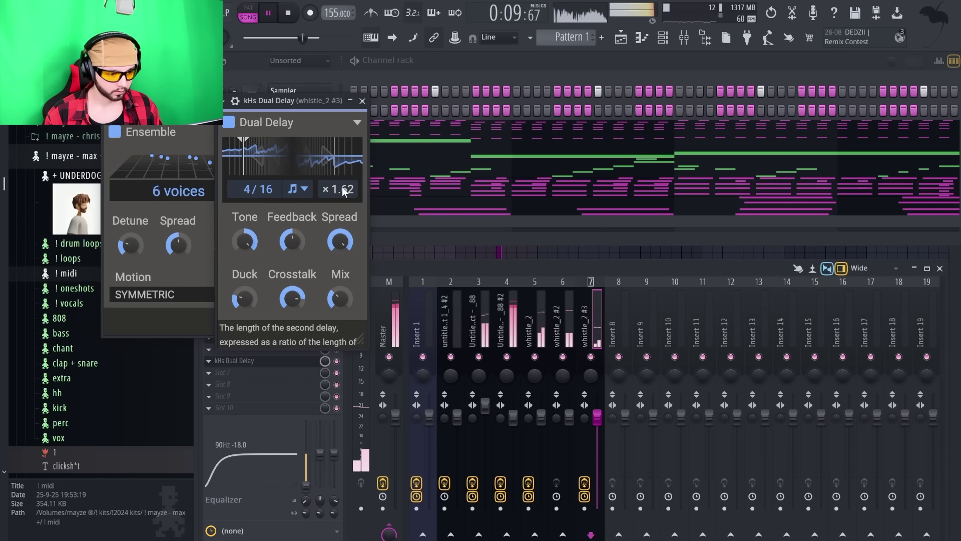
left_click(363, 101)
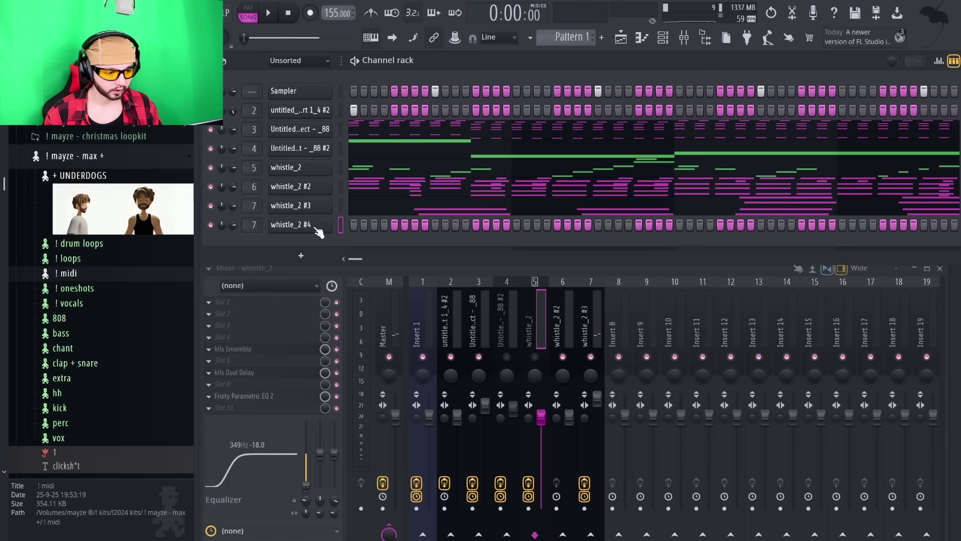
- Adjust the sustain of the volume envelope on the whistle_2 #4 channel
left_click(290, 224)
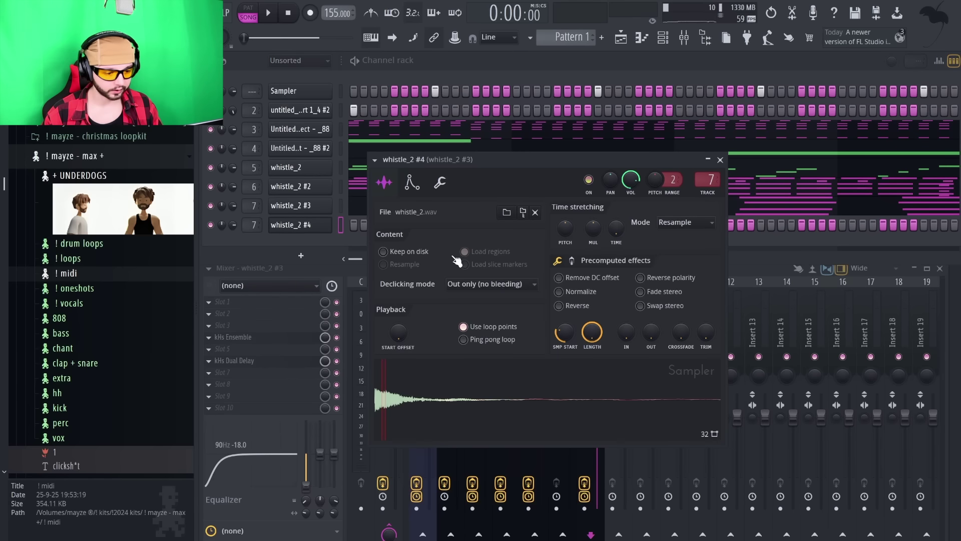
left_click(422, 190)
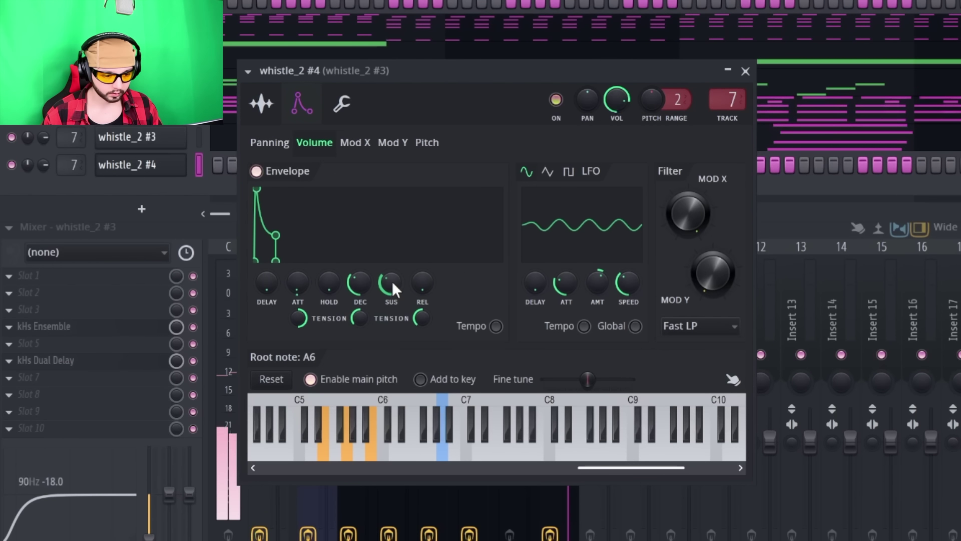
left_click(746, 71)
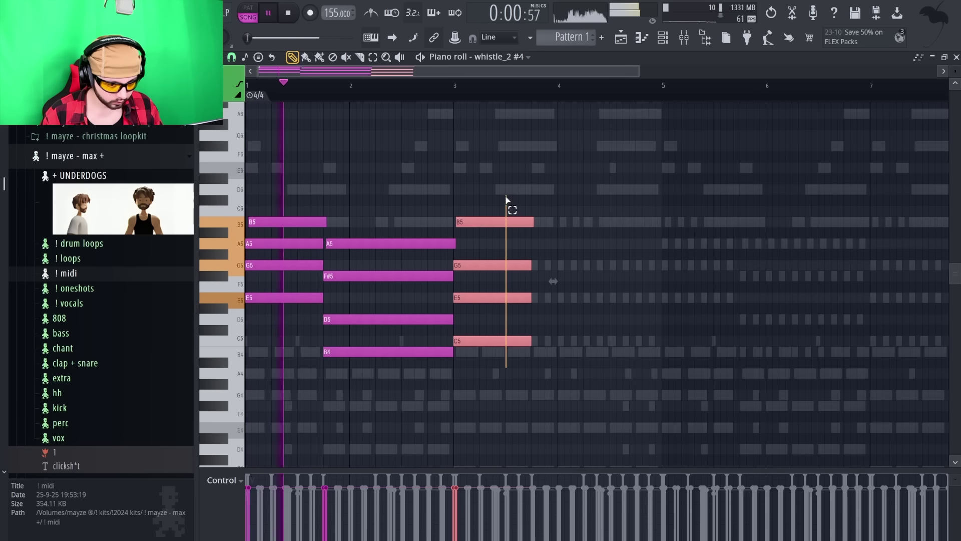
- Lengthen the third chord in whistle_2 #4 to the end of bar 4 and duplicate the four-bar progression into bars 5 to 8
left_click_drag(506, 199, 657, 216)
scroll(588, 285, "down", 2)
key("ctrl+a")
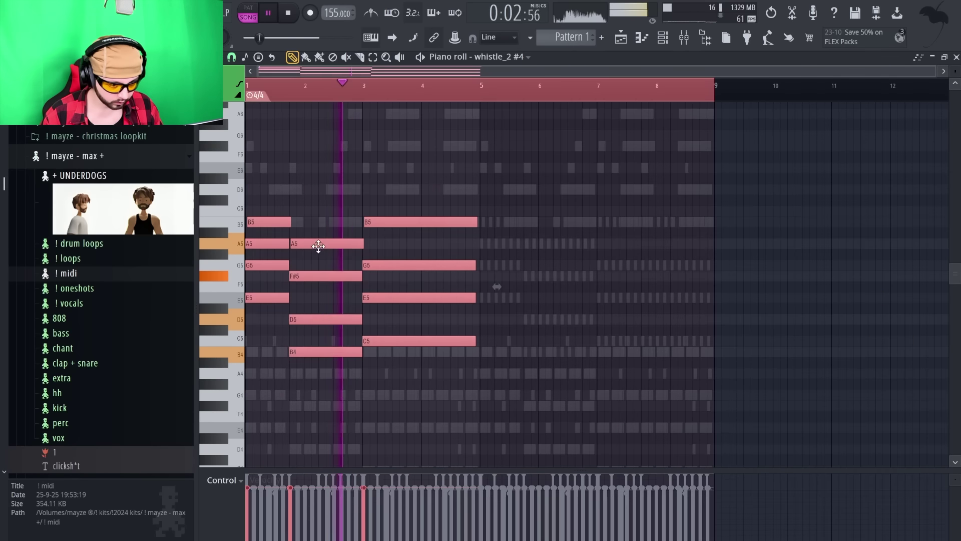
left_click_drag(319, 246, 554, 246)
key("ctrl+d")
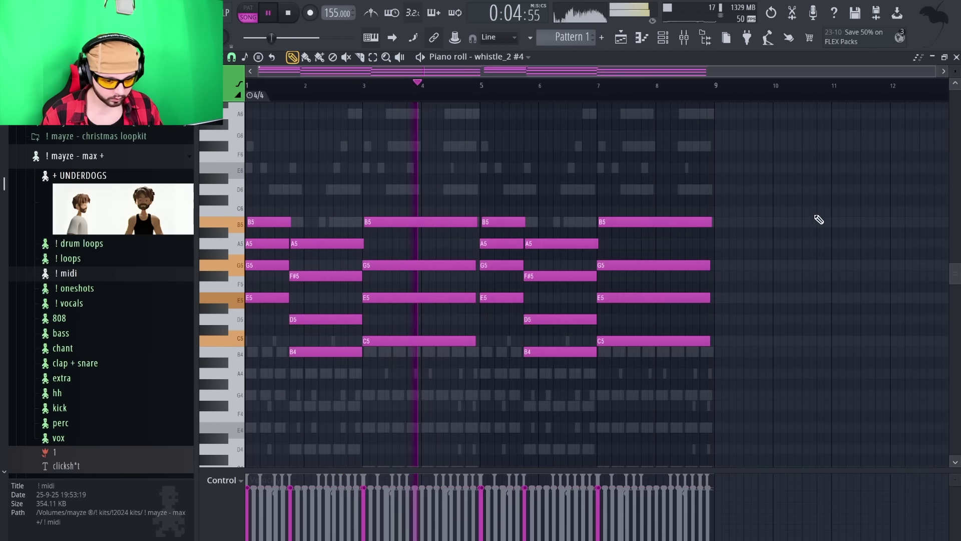
- Transpose all the sustained whistle_2 #4 chords down one octave
key("ctrl+a")
key("ctrl+Down")
key("ctrl+d")
scroll(801, 255, "down", 2)
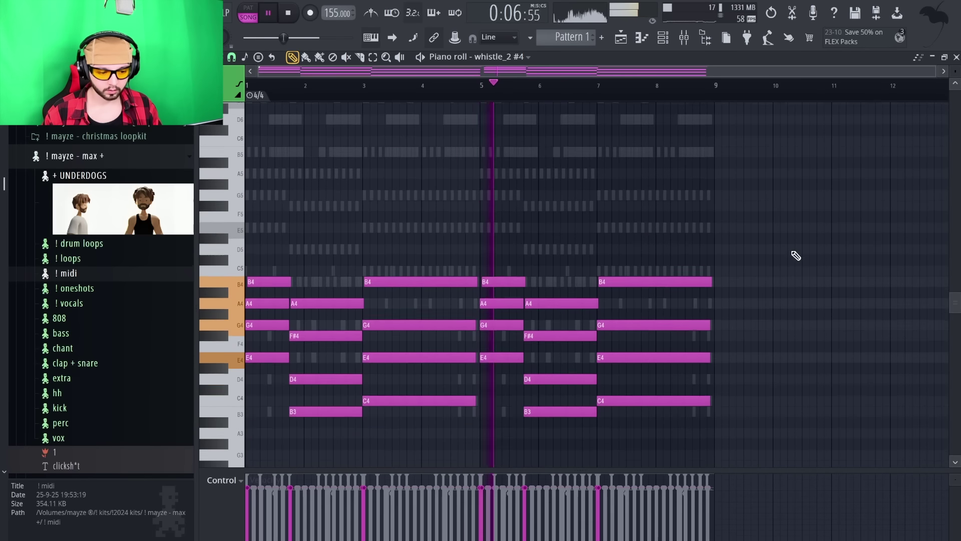
scroll(796, 256, "down", 1)
left_click(956, 57)
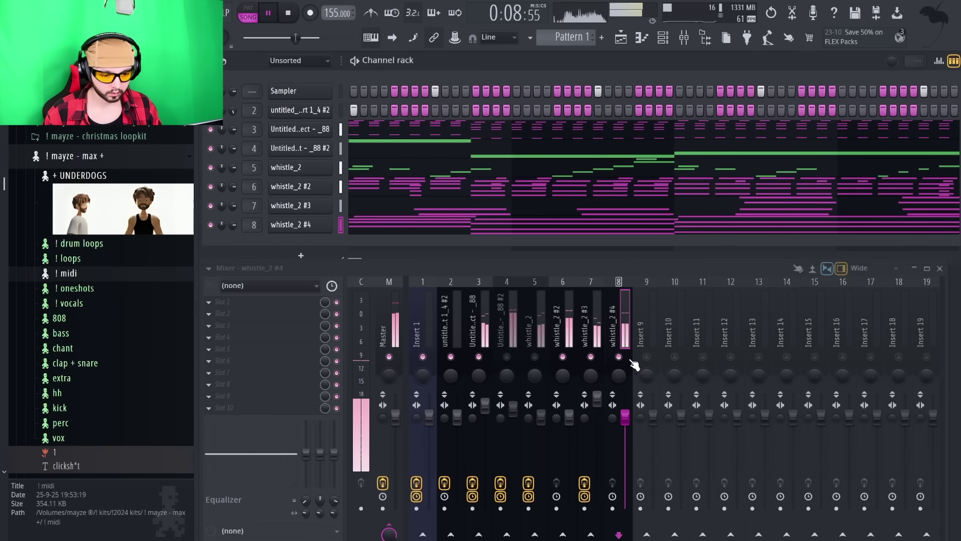
- Add Fruity Parametric EQ 2 to the whistle_2 #4 track, roll off the lows with bands 1 and 2, and slightly dip band 3
key("space")
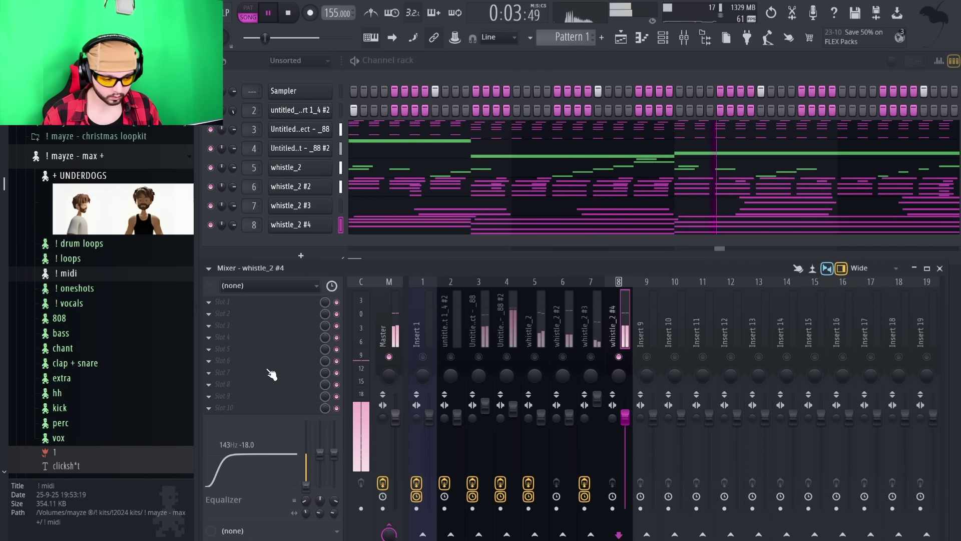
left_click(272, 369)
left_click(648, 467)
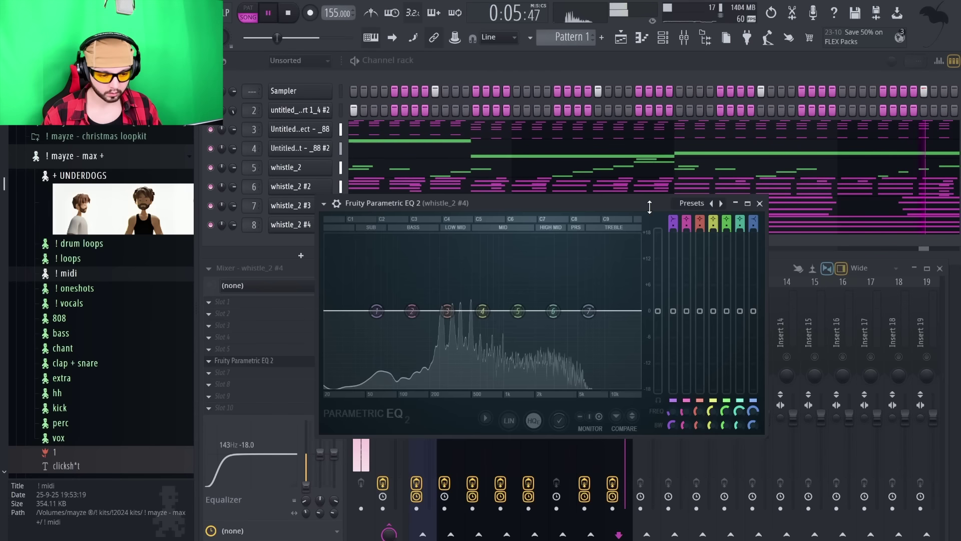
left_click_drag(377, 315, 418, 387)
left_click_drag(412, 311, 394, 336)
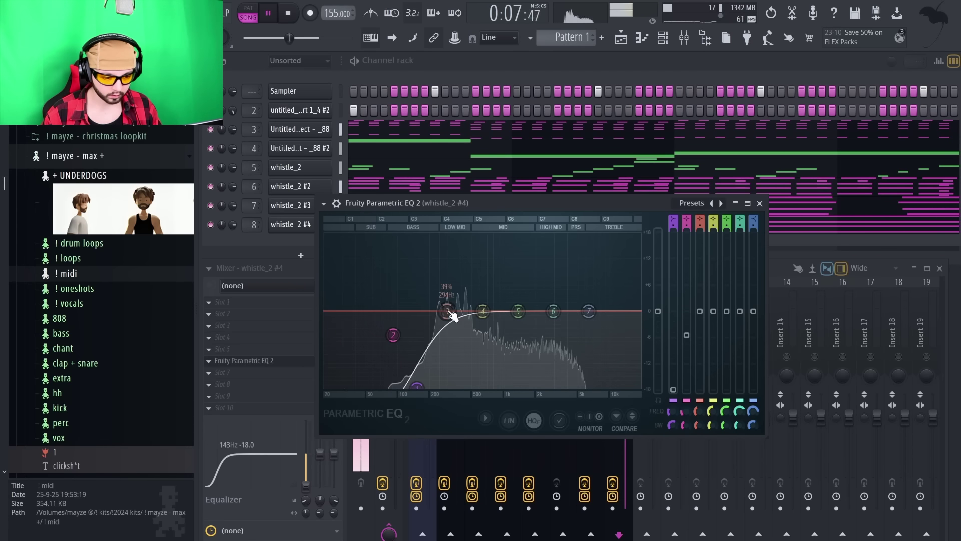
left_click_drag(448, 312, 445, 321)
left_click(760, 203)
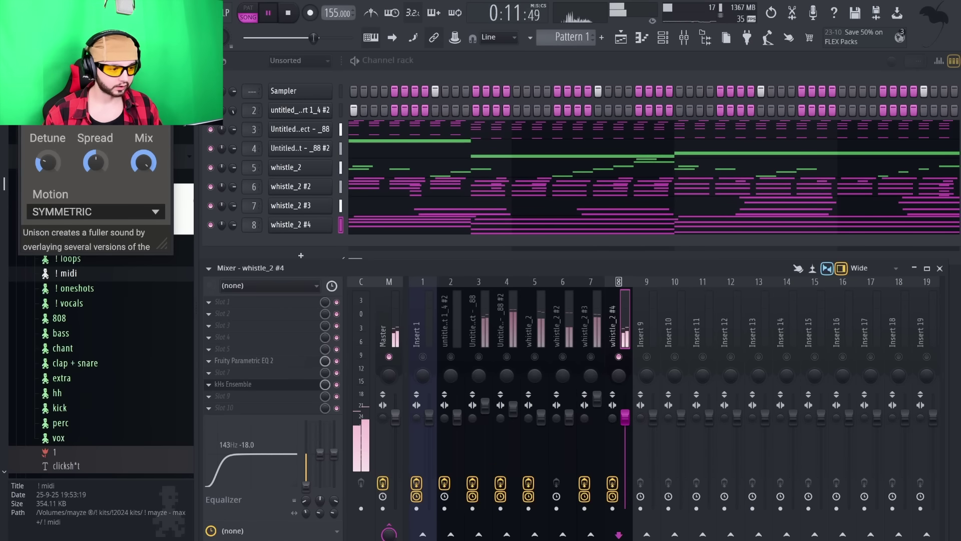
- Set the spread of kHs Ensemble on whistle_2 #4 to 100% and reduce its detune
left_click_drag(123, 32, 774, 240)
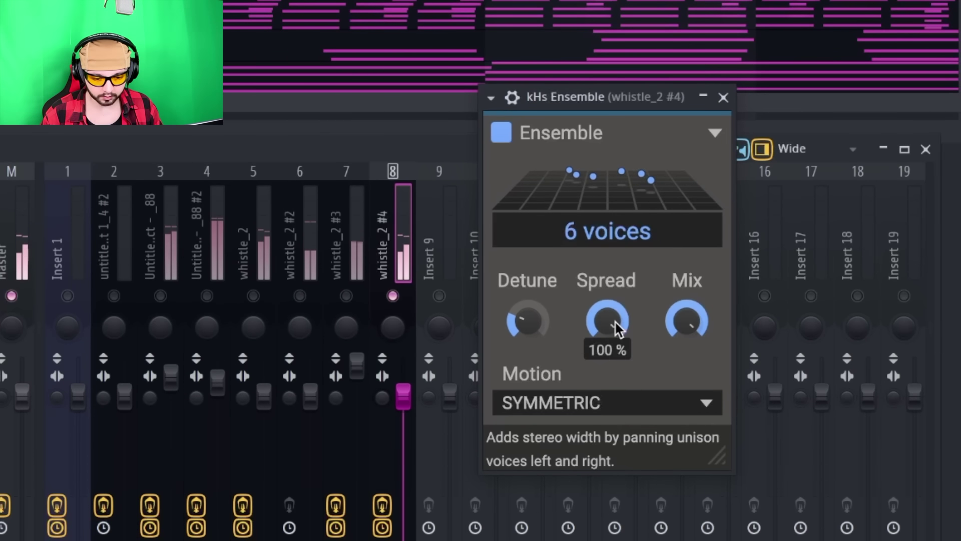
left_click_drag(527, 322, 523, 332)
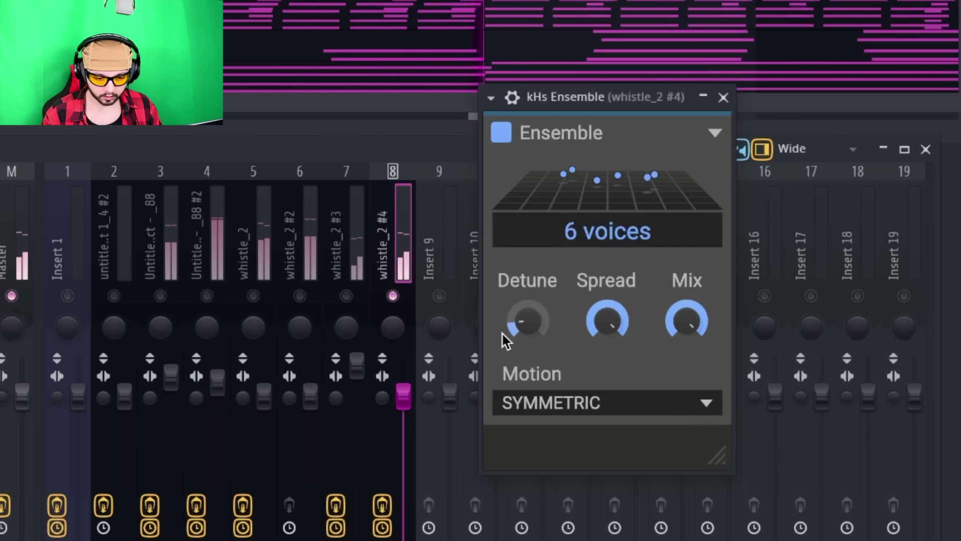
scroll(624, 232, "up", 10)
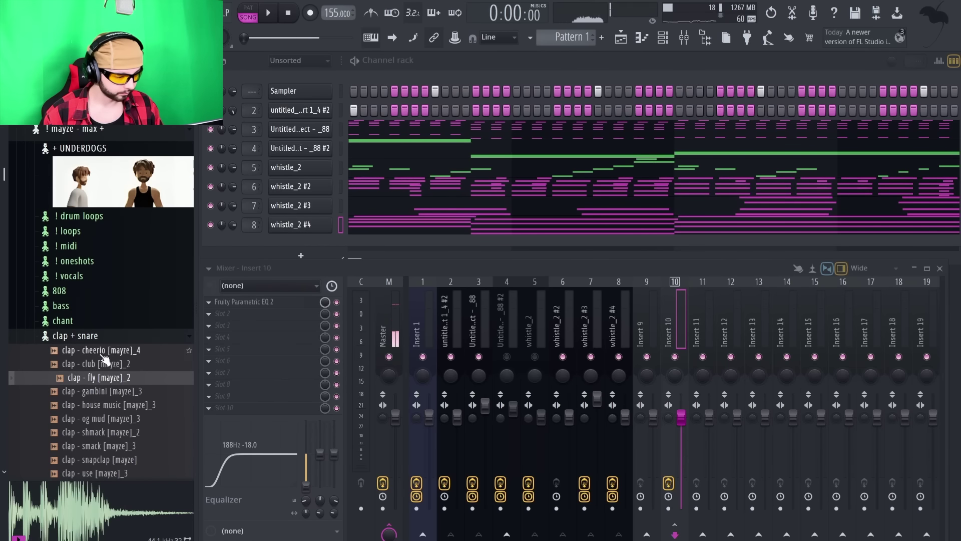
- Audition the club, gambini and fly claps and load clap - fly [mayze]_2 into the Sampler channel
left_click(108, 364)
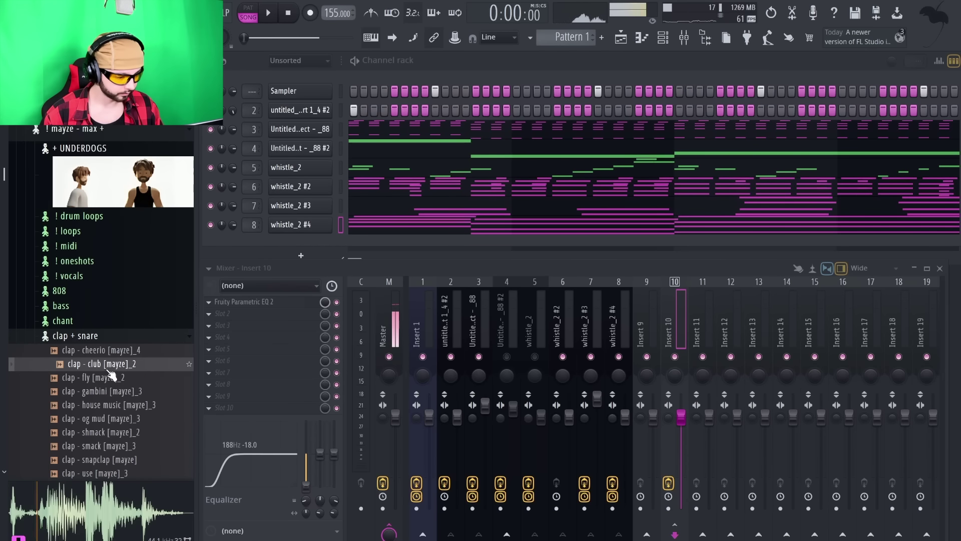
left_click(111, 392)
left_click(108, 377)
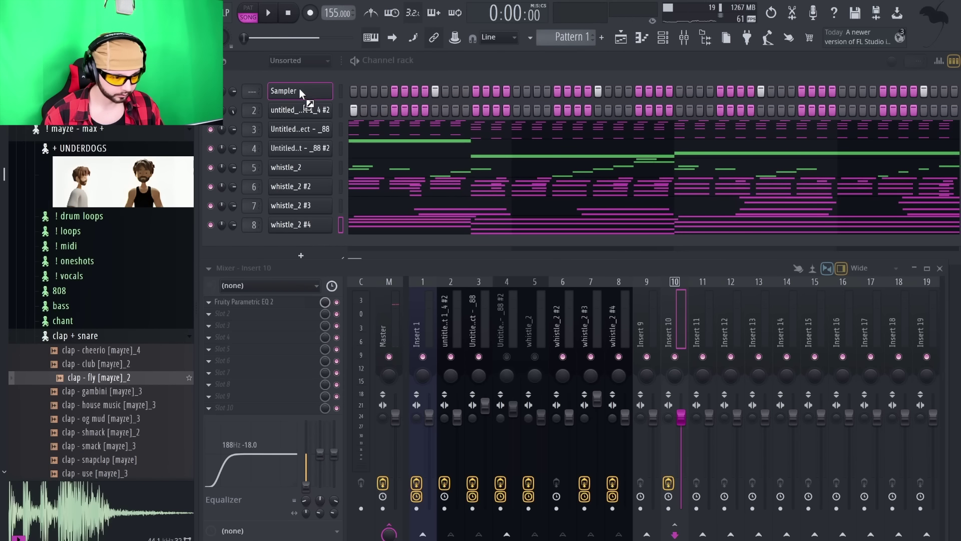
left_click_drag(300, 91, 300, 91)
key("space")
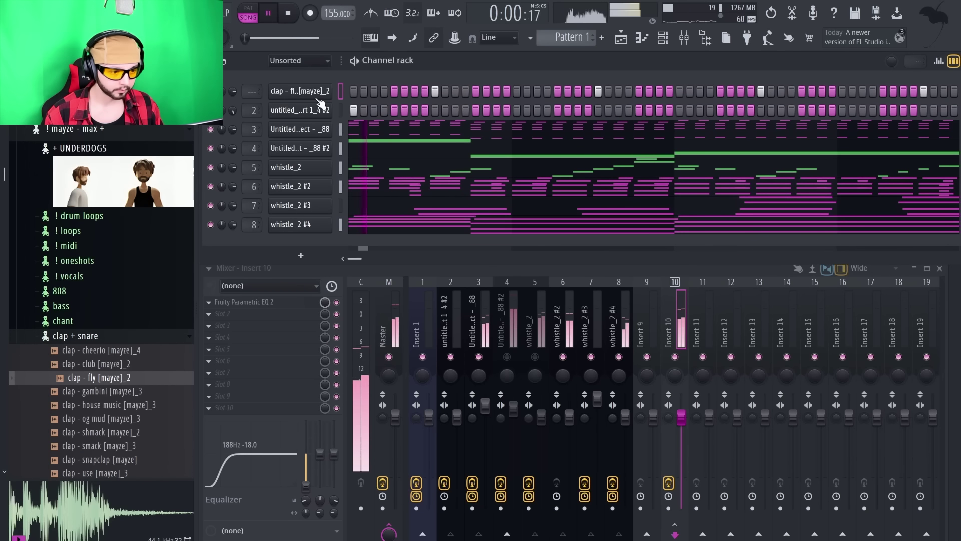
- Audition hi-hats from the hh folder and add hh - burrito boyz [mayze] as a new channel
left_click(91, 339)
left_click(80, 367)
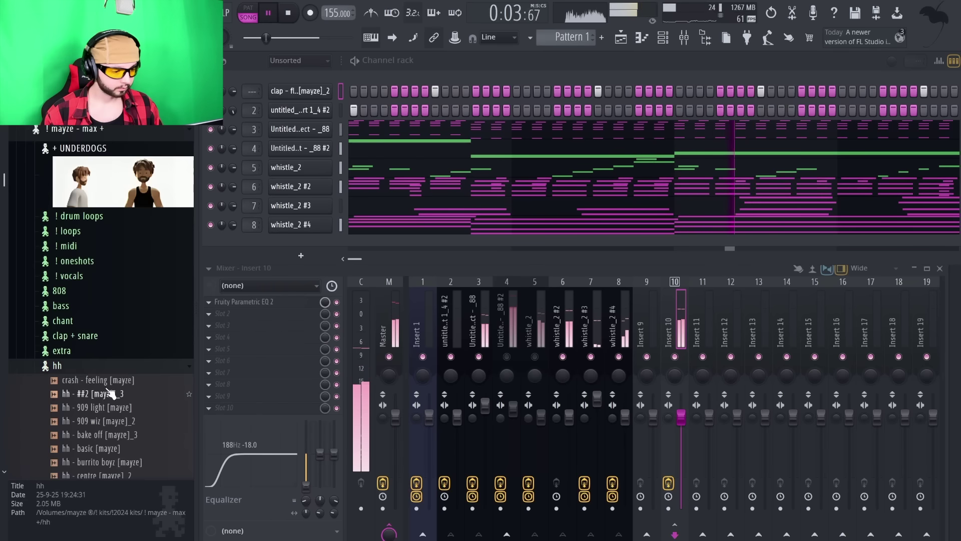
scroll(105, 386, "down", 3)
left_click(107, 326)
left_click(111, 314)
left_click_drag(101, 331, 290, 242)
- Fill every second step of the hh - burrito boyz channel and route the clap - fly channel to mixer track 11
right_click(290, 242)
left_click(489, 281)
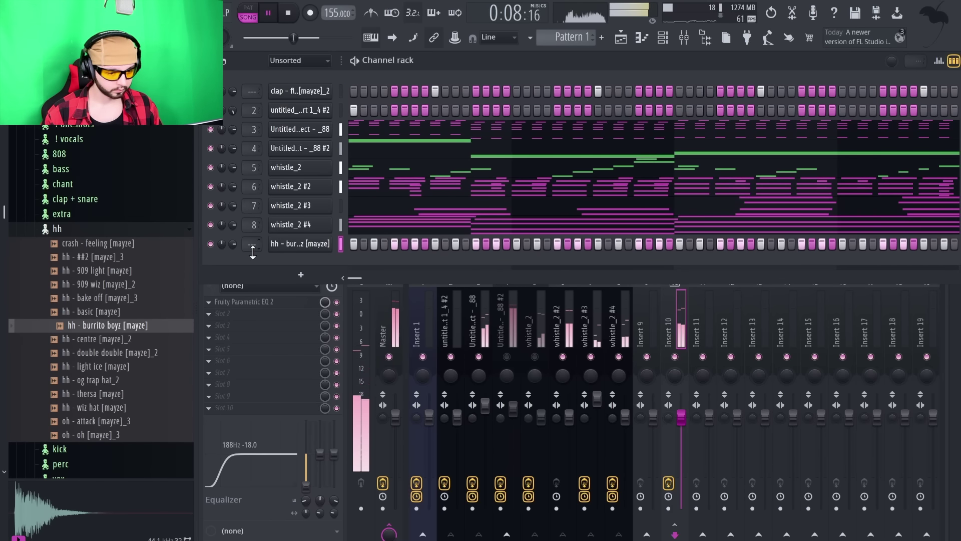
left_click(705, 325)
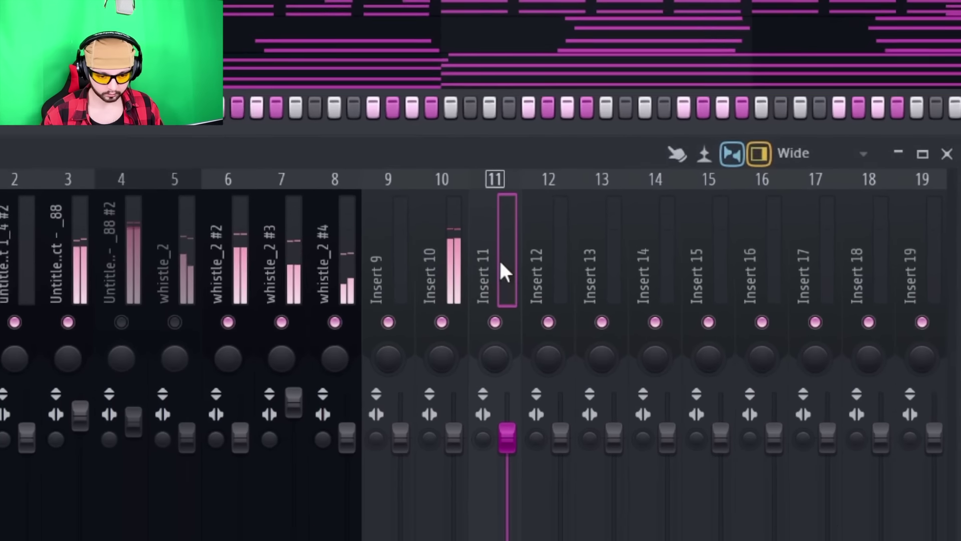
key("ctrl+l")
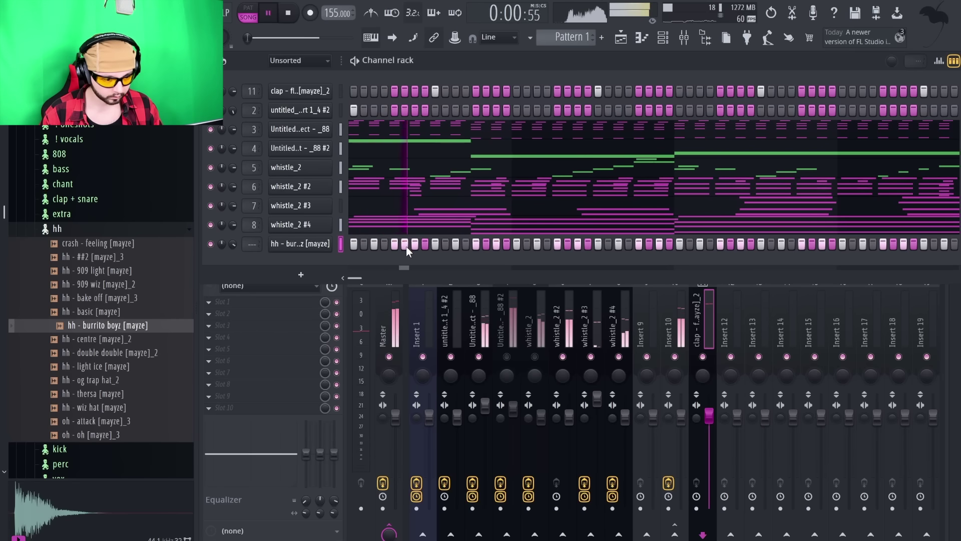
- In the hh - burrito boyz piano roll, chop a note near the end of bar 4 into a fast roll with the default chopper pattern
left_click(641, 44)
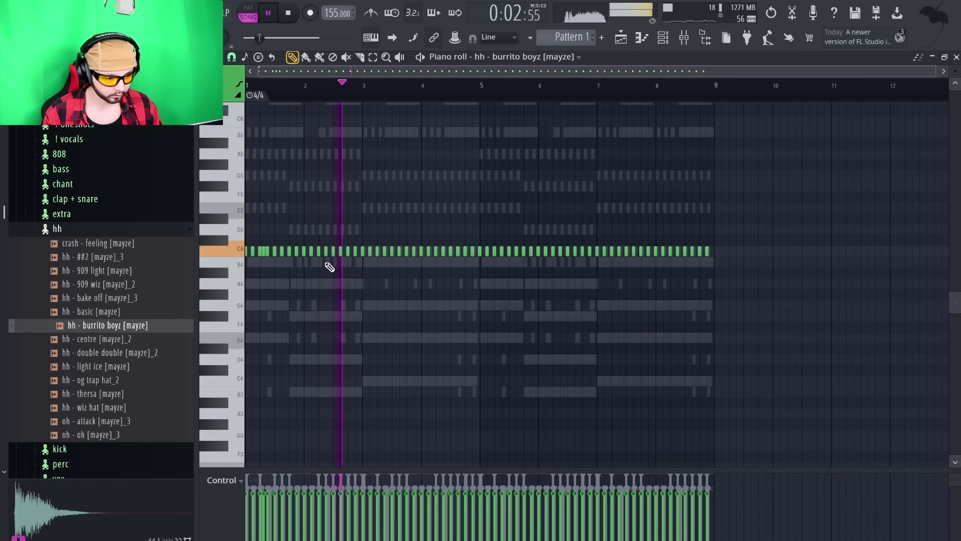
scroll(423, 262, "up", 5, "ctrl")
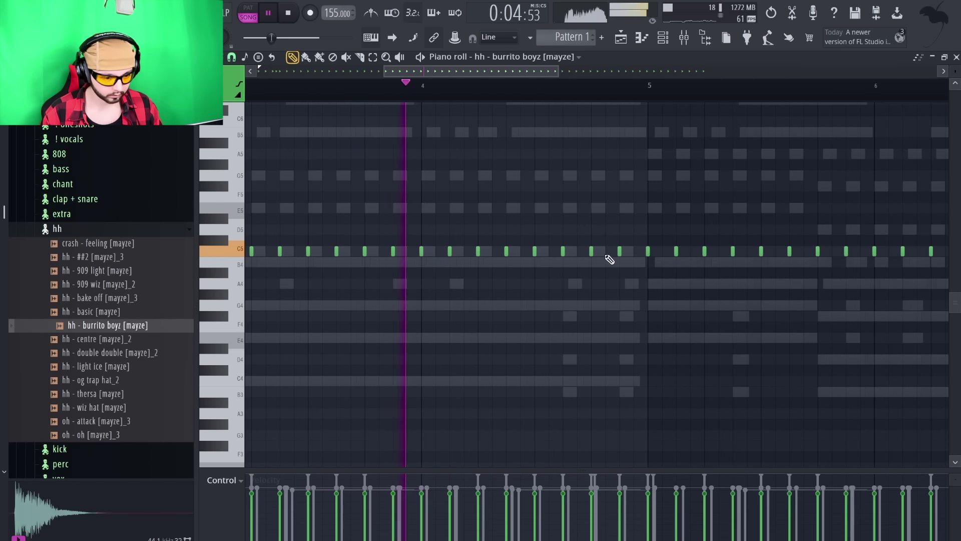
left_click_drag(603, 224, 586, 267, "ctrl")
key("ctrl+l")
key("alt+u")
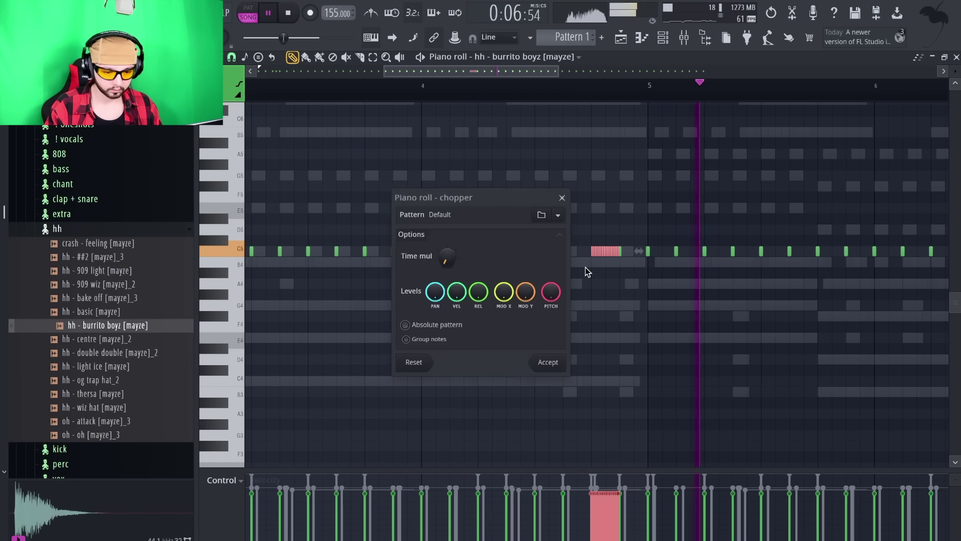
left_click(547, 363)
scroll(621, 273, "up", 3, "ctrl")
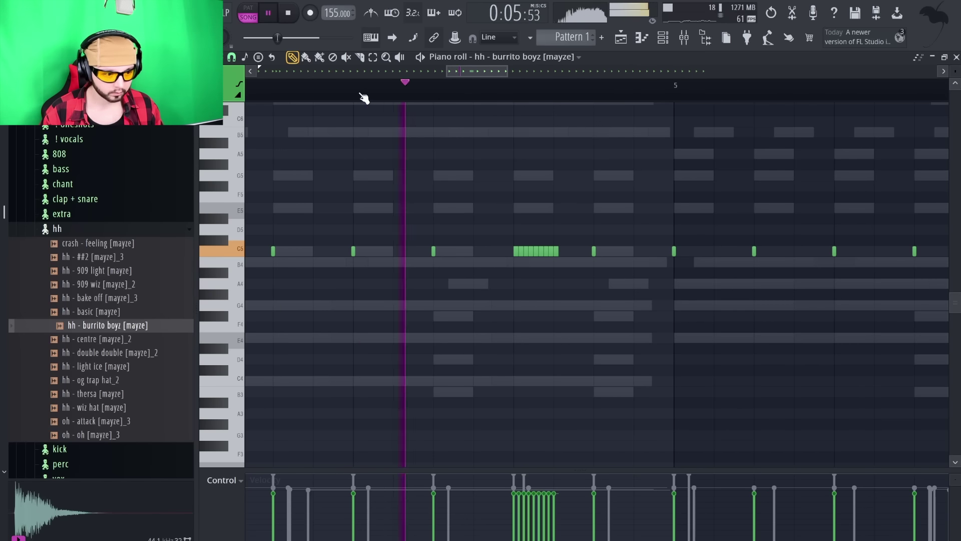
scroll(632, 367, "down", 6, "ctrl")
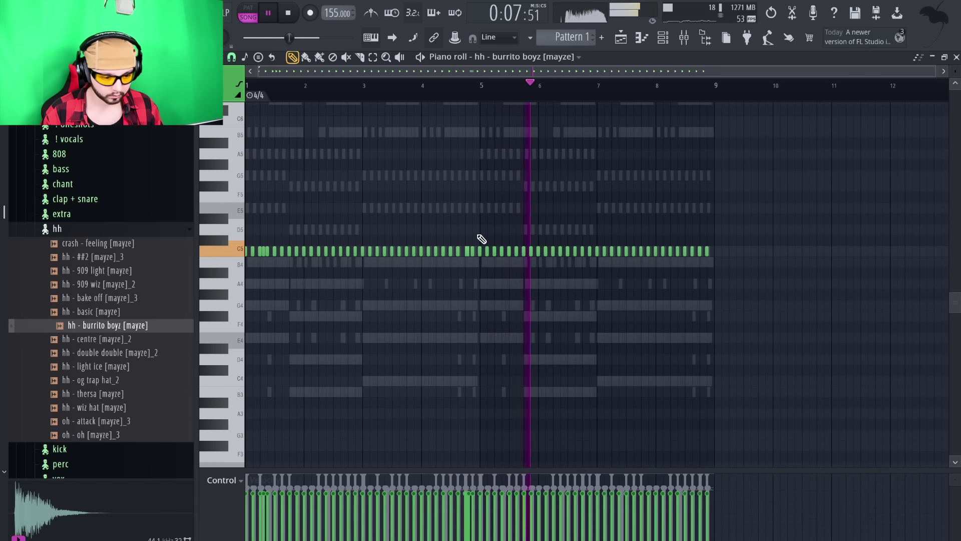
- Clear the hi-hat notes from bars 5 to 8, apply legato to the first four bars and duplicate them into bars 5 to 8
key("Delete")
key("ctrl+a")
key("ctrl+l")
key("ctrl+b")
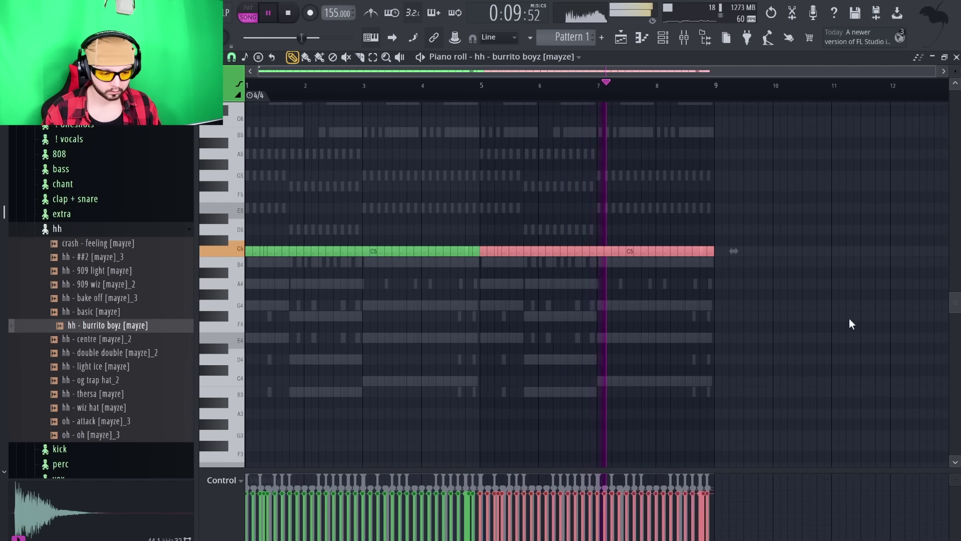
key("ctrl+d")
scroll(698, 306, "up", 1, "ctrl")
key("ctrl+g")
scroll(698, 305, "up", 3, "ctrl")
scroll(698, 311, "down", 3, "ctrl")
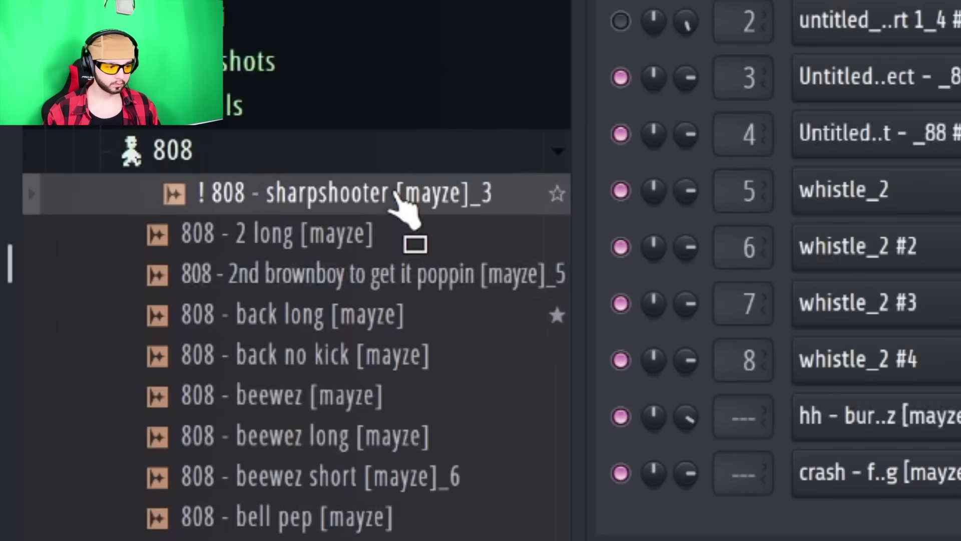
- Audition several samples from the 808 folder and add 808 - back long [mayze] as a new channel
left_click(310, 273)
left_click(334, 315)
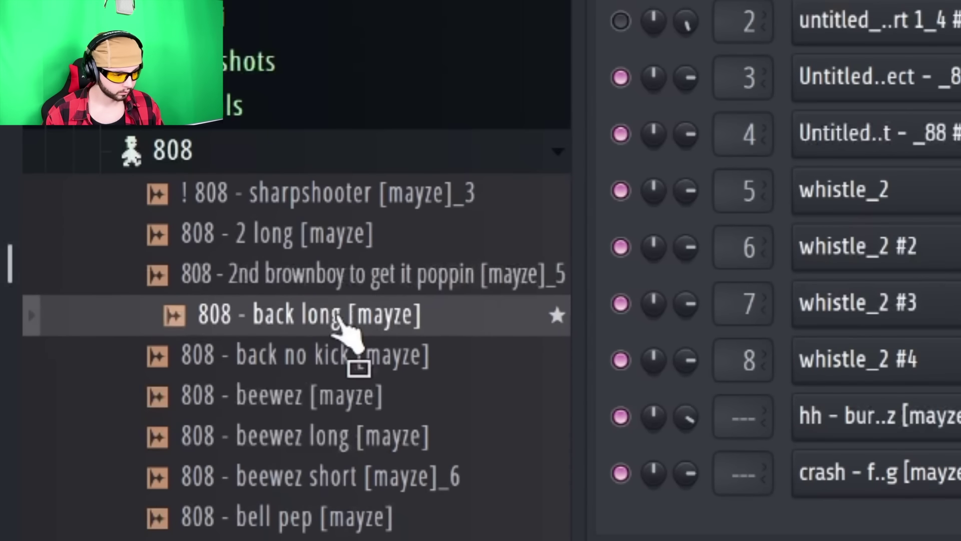
left_click(315, 353)
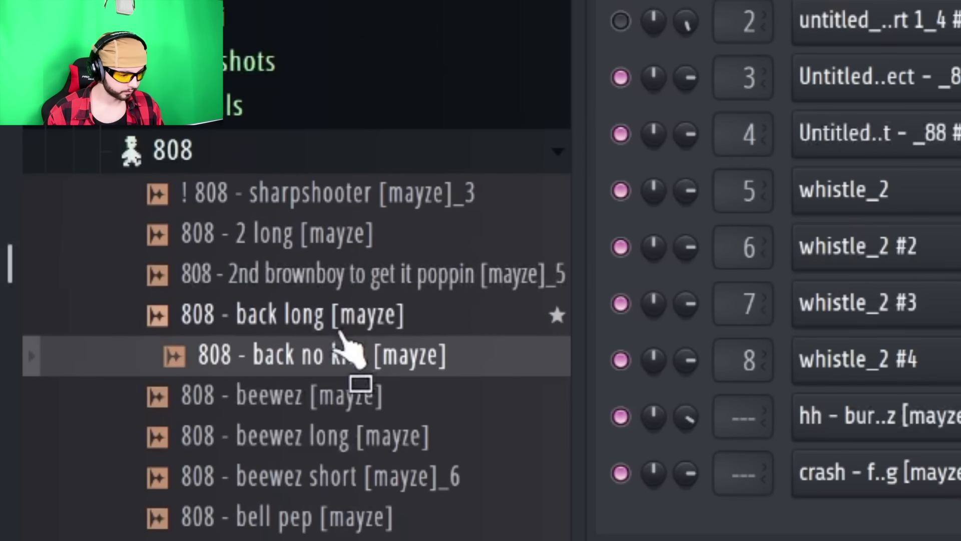
left_click(343, 328)
left_click_drag(342, 325, 876, 525)
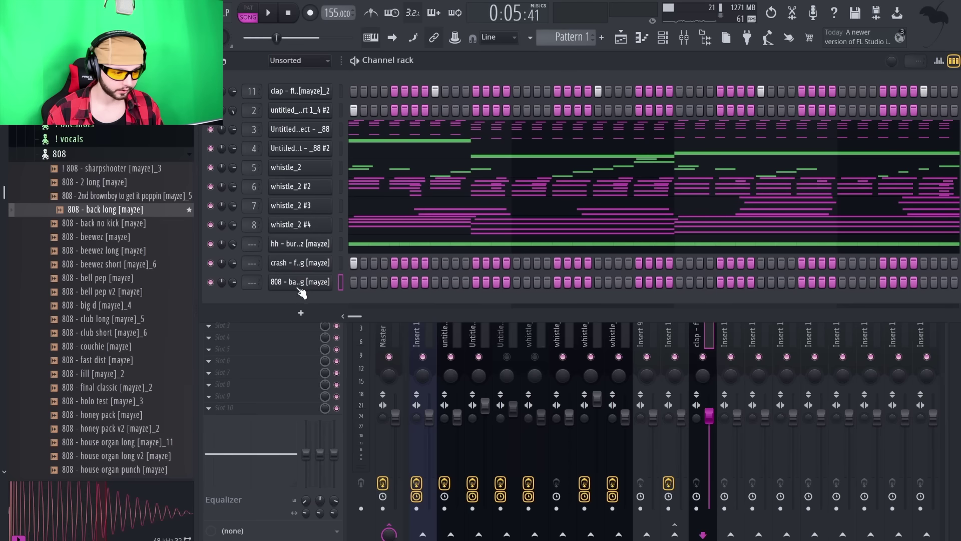
- Open the sampler settings of the 808 - back long channel and adjust its envelope
right_click(299, 286)
left_click(296, 291)
left_click(296, 281)
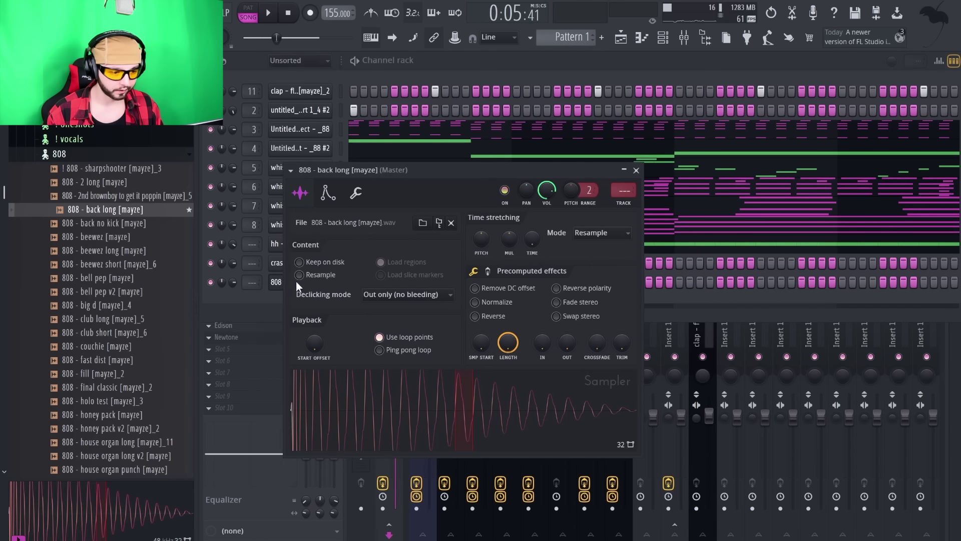
left_click(329, 199)
left_click(297, 240)
- Write the opening 808 notes on E5, E6 and B4 across bars 1 and 2 and start playback
key("F7")
left_click(275, 338)
scroll(281, 350, "up", 1)
left_click(345, 426)
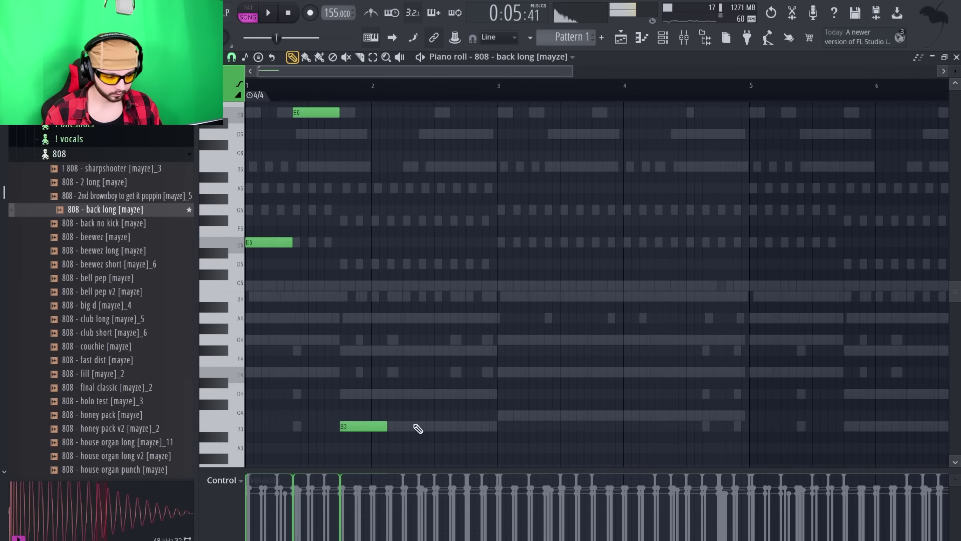
key("space")
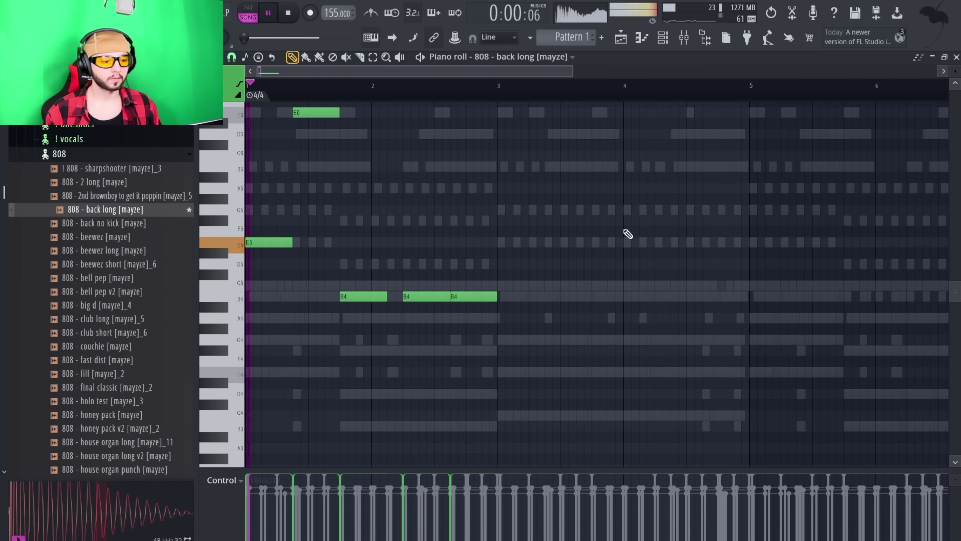
- Continue the 808 line with an extra short B4 note in bar 2 and four C5 notes across bars 3 and 4
key("ctrl+a")
key("ctrl+d")
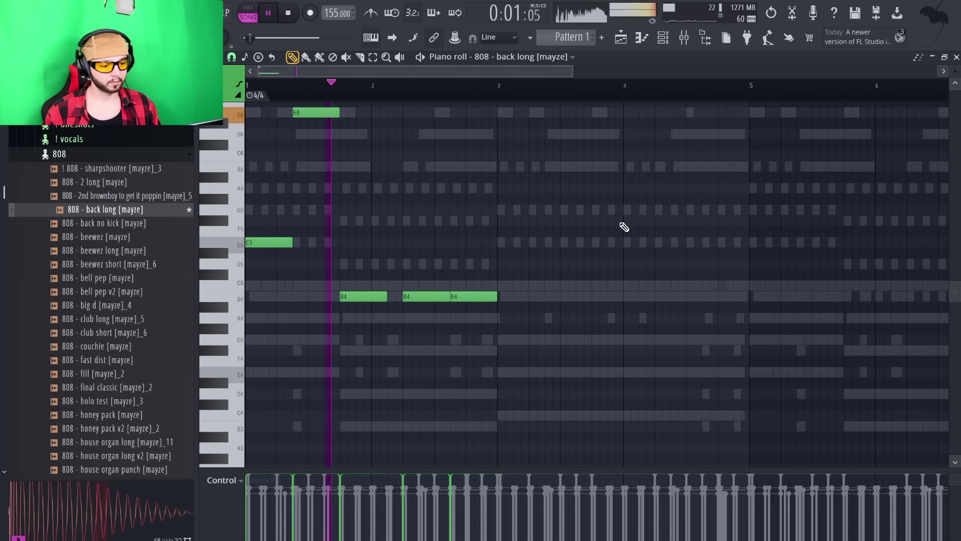
key("ctrl+b")
key("ctrl+a")
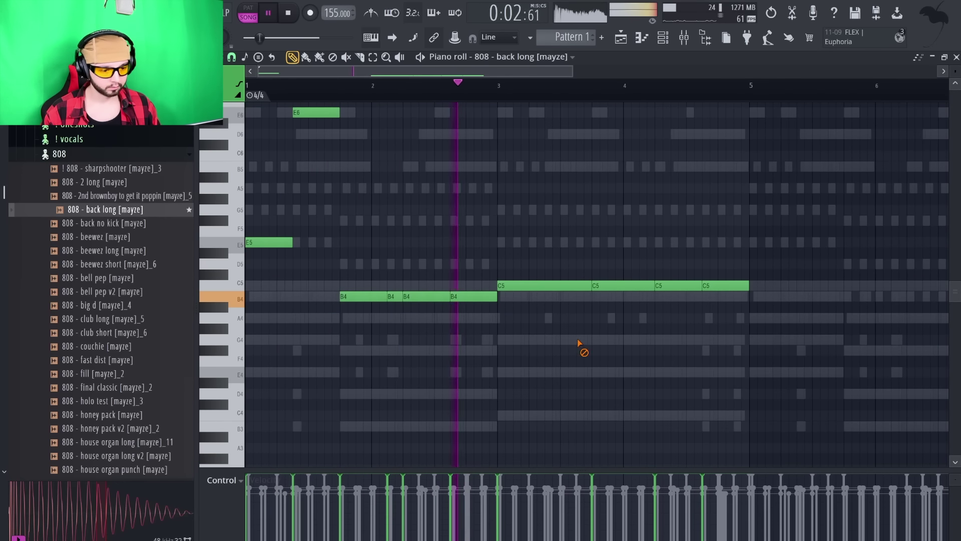
- Shorten the second-to-last B4 note in bar 2 and the first C5 note in bar 3 to leave gaps in the 808 line
left_click(449, 296)
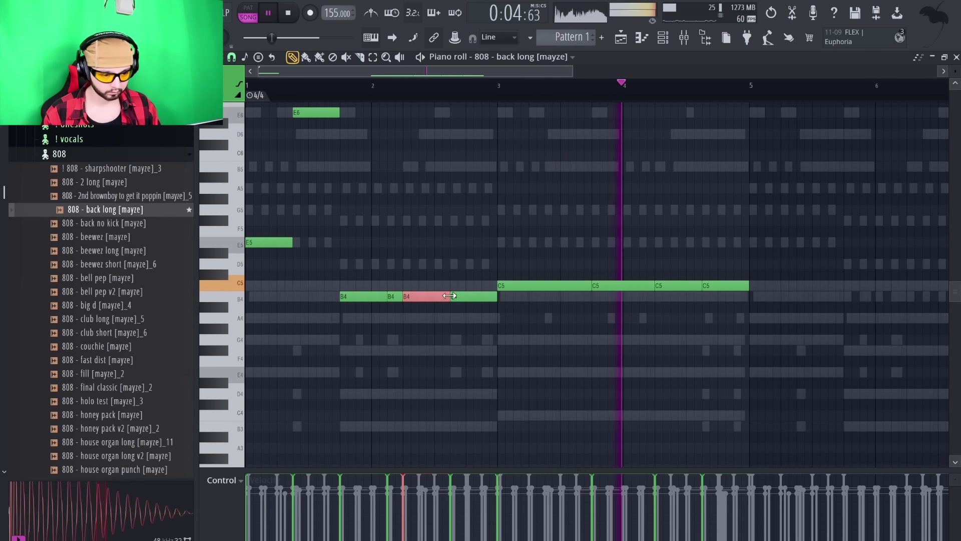
left_click_drag(591, 285, 560, 295)
left_click_drag(563, 229, 623, 286)
right_click(576, 287)
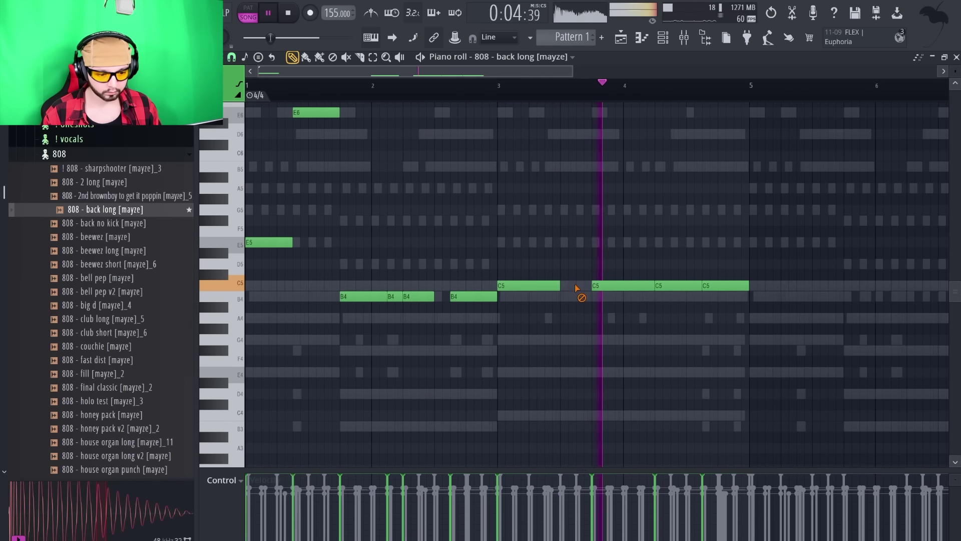
- Duplicate the four-bar 808 pattern into bars 5 to 8 and add short C6 notes in the middle of bars 3 and 7
key("ctrl+a")
key("ctrl+b")
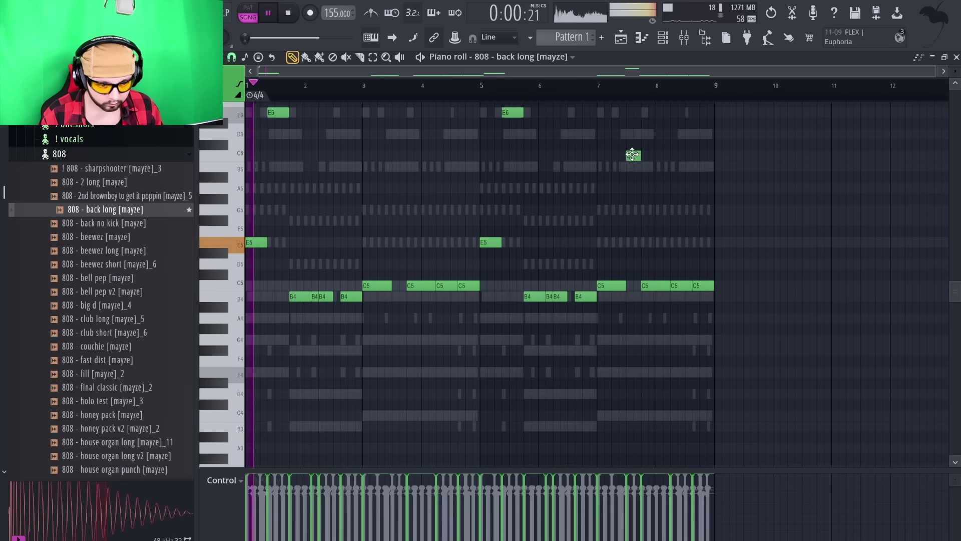
left_click(420, 156)
- Try raising the last three C5 notes of bars 3 and 4 in the 808 line by one octave
left_click_drag(412, 258, 470, 329)
key("ctrl+Up")
key("ctrl+d")
key("ctrl+a")
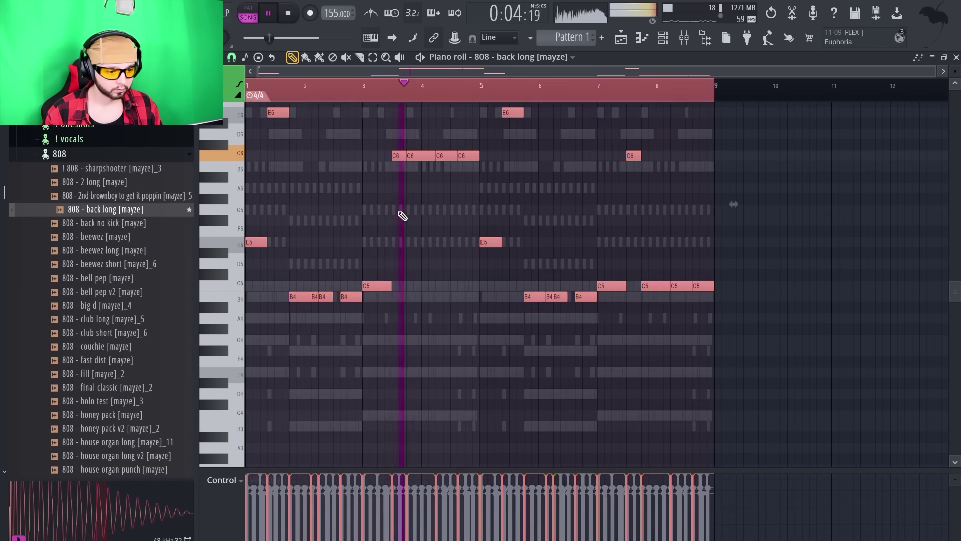
key("ctrl+d")
- Lower the E6 note in bar 1 and the short C6 note in bar 7 of the 808 line by one octave
left_click(275, 112, "ctrl")
key("ctrl+Down")
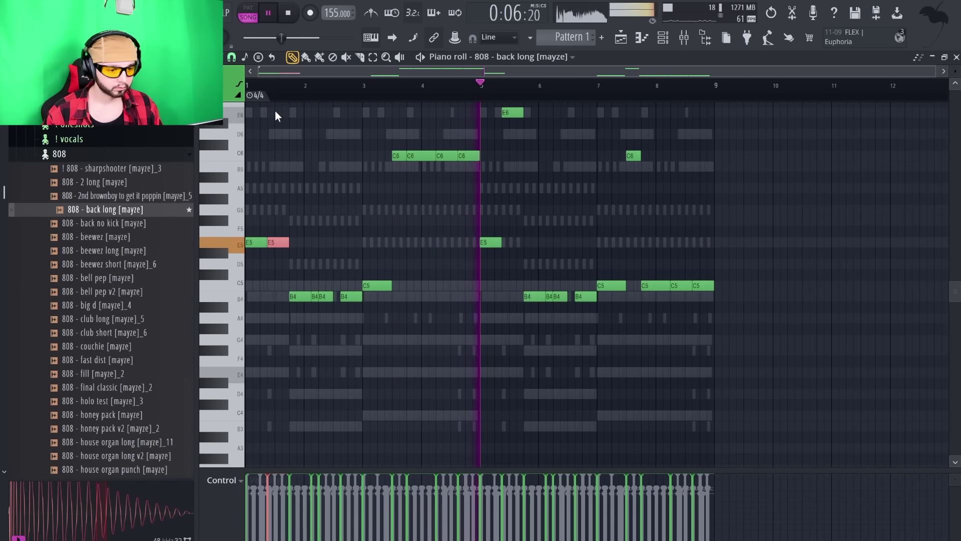
key("ctrl+d")
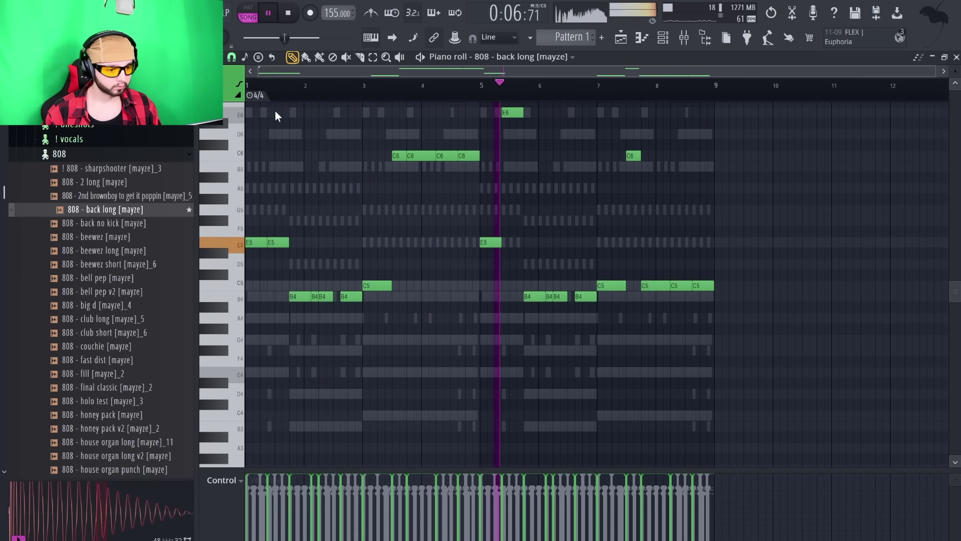
left_click(631, 157, "ctrl")
key("ctrl+Down")
- Raise the last three C5 notes of bars 7 and 8 in the 808 line by one octave
left_click_drag(652, 215, 758, 373)
key("ctrl+Up")
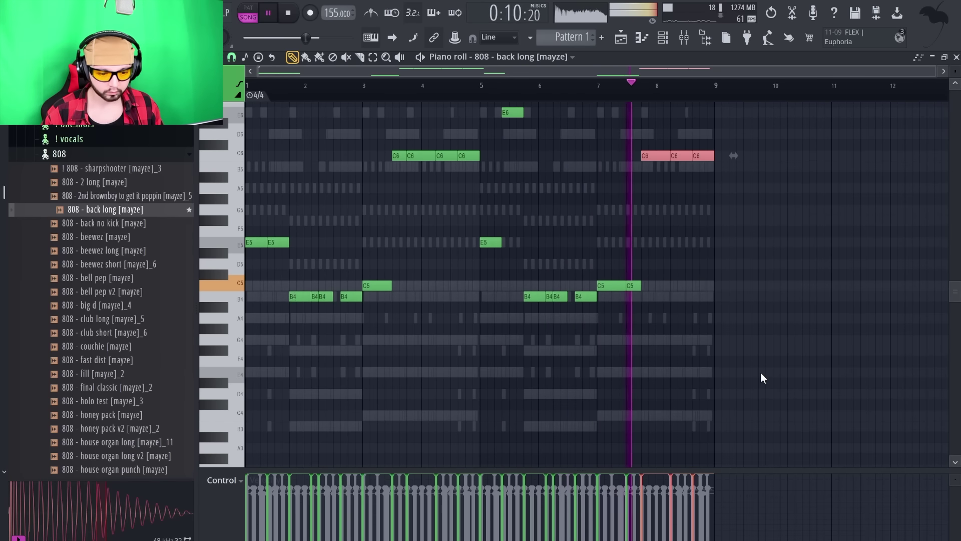
key("ctrl+d")
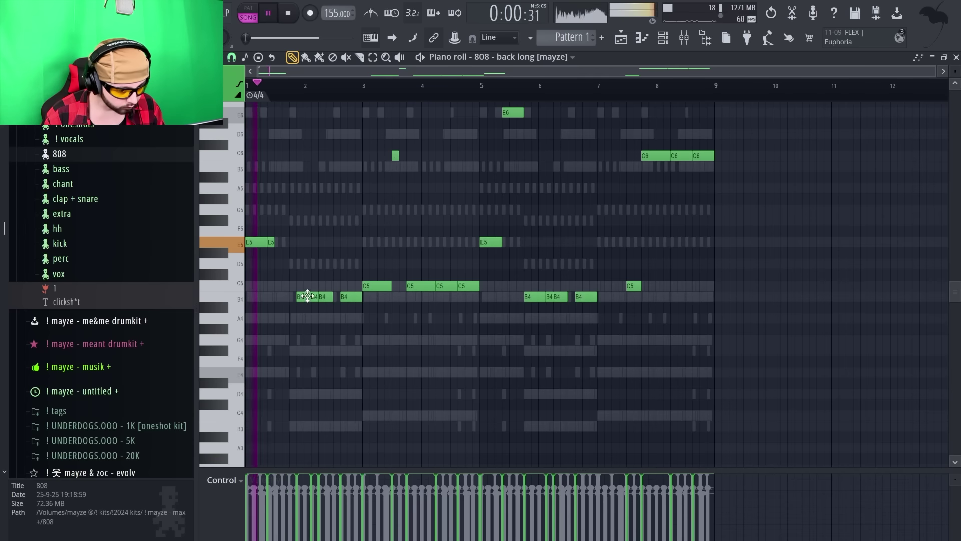
- Shift the start of the first B4 note in bar 5 slightly later to match its counterpart at the end of bar 1
left_click(302, 296, "ctrl")
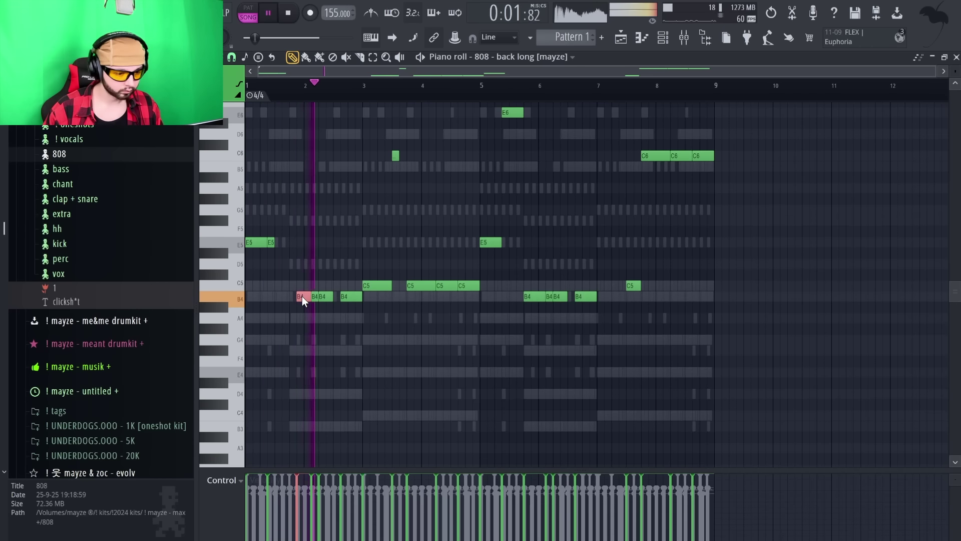
key("ctrl+d")
left_click_drag(531, 298, 539, 298)
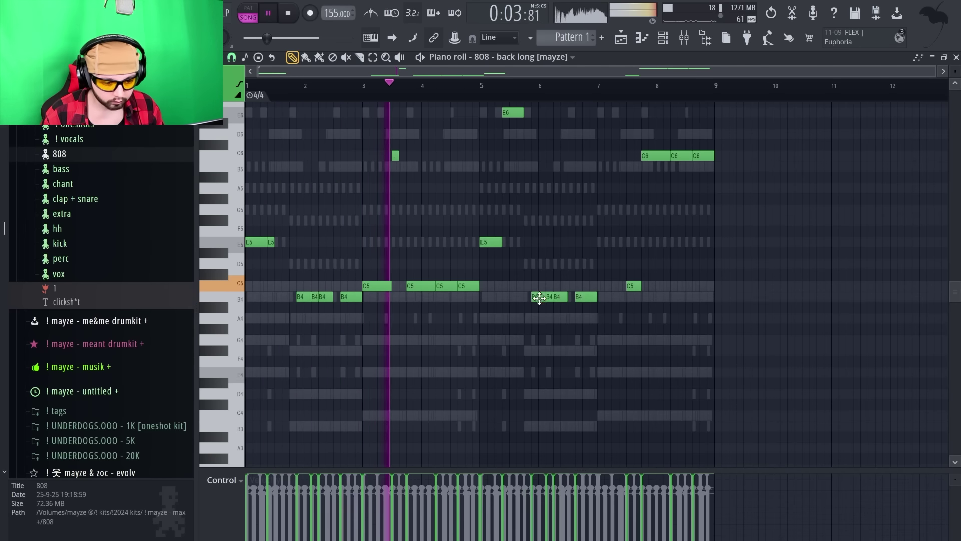
scroll(756, 356, "up", 1)
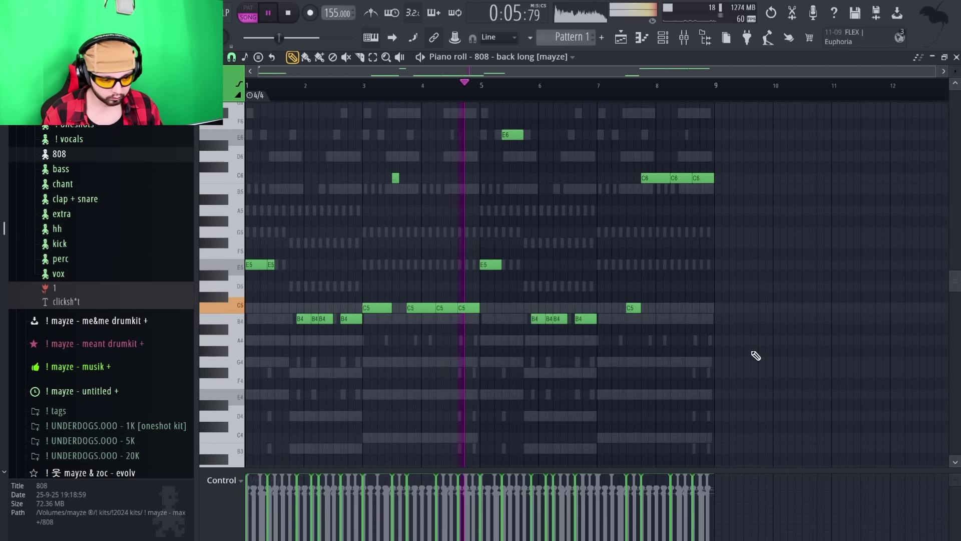
scroll(756, 356, "up", 1)
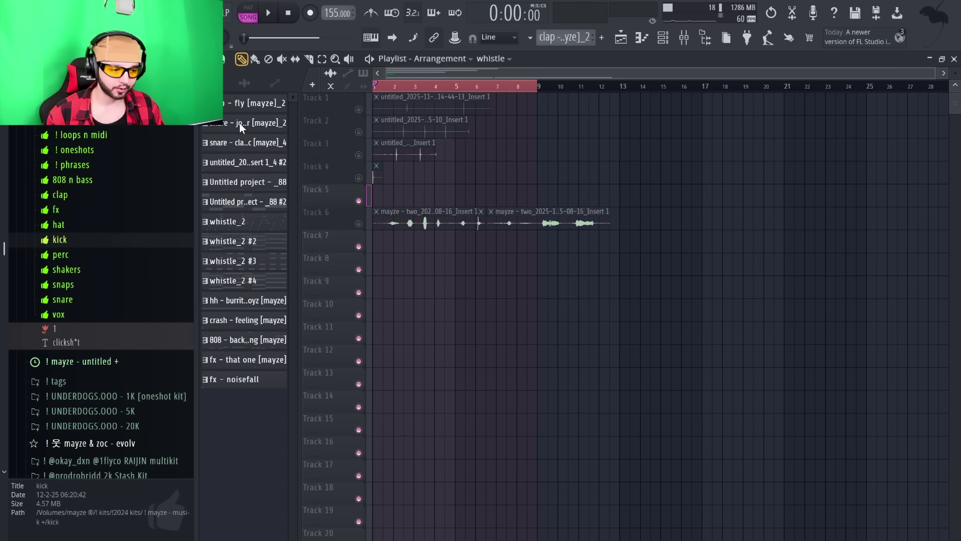
- Place all the split patterns in the playlist on consecutive tracks from track 9, starting at bar 1
left_click_drag(240, 374, 480, 283)
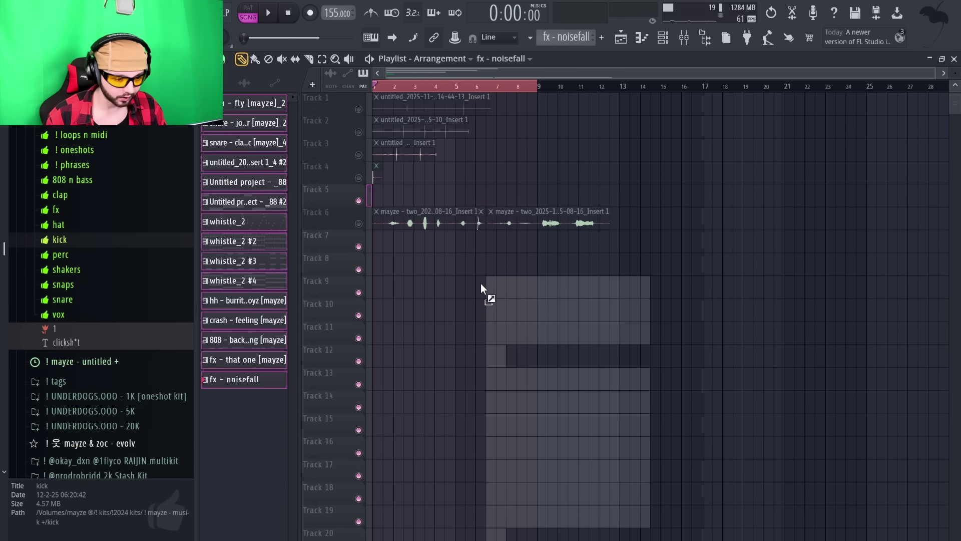
left_click_drag(481, 284, 482, 283)
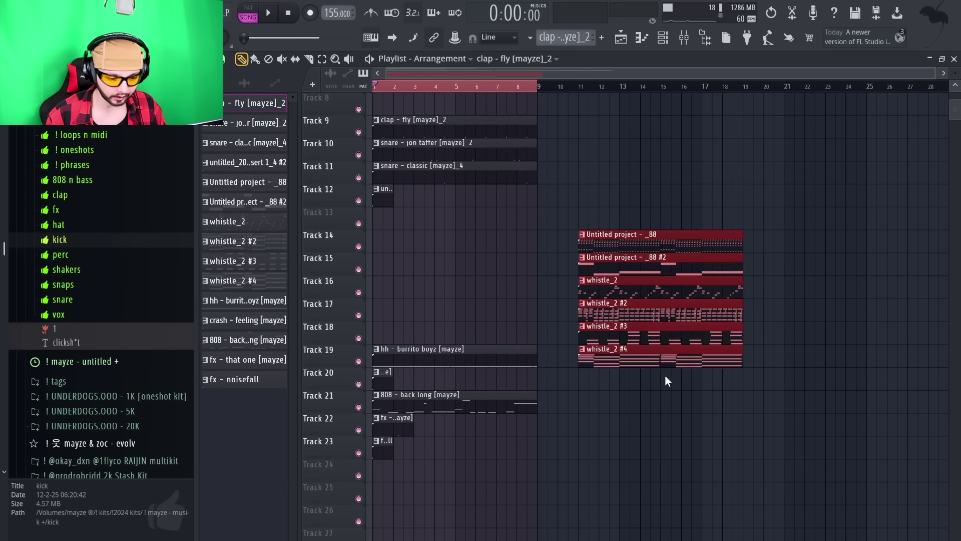
- Rearrange the clips so hi-hat, crash, 808 and fx sit on tracks 13 to 17 and the melodic patterns on tracks 18 to 23, starting at bar 1
left_click_drag(665, 375, 623, 501)
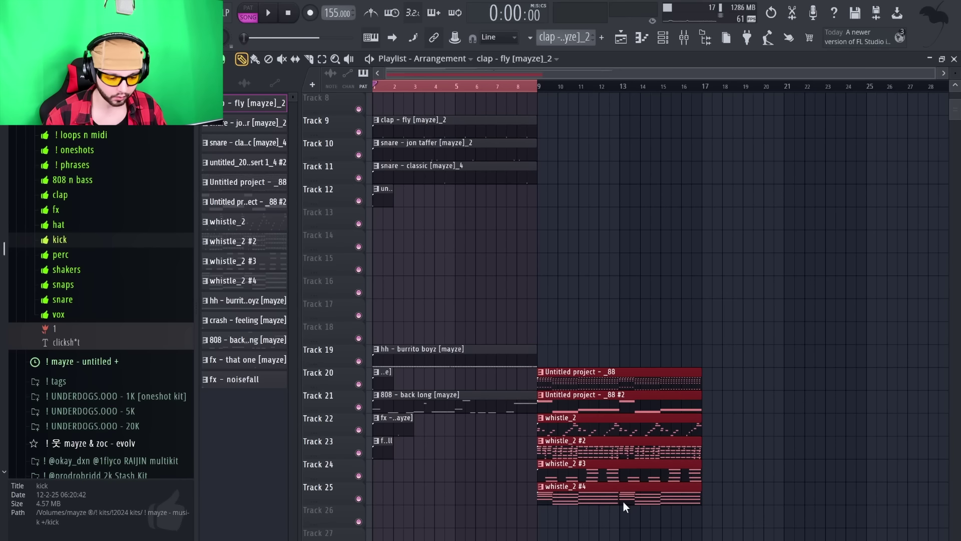
left_click_drag(447, 491, 345, 332)
left_click_drag(392, 358, 392, 219)
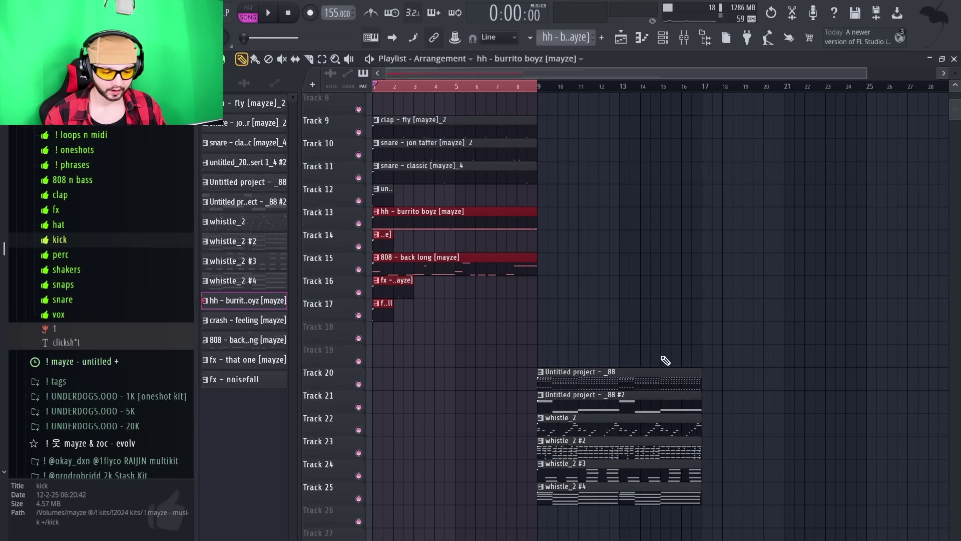
left_click_drag(662, 357, 576, 525)
left_click_drag(543, 383, 378, 337)
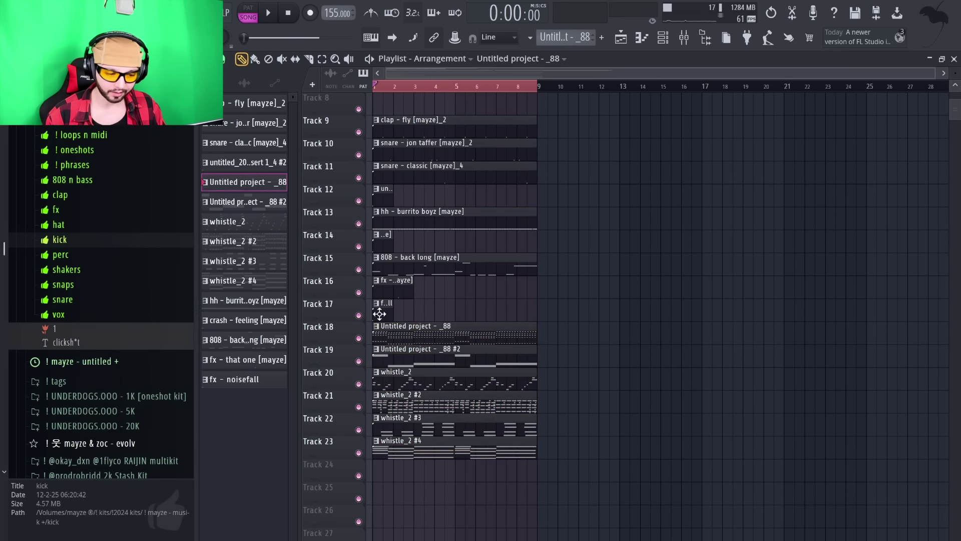
- Extend the two fx clips, the crash clip and the short untitled clip on track 12 to the end of bar 8
scroll(379, 314, "up", 3)
left_click(413, 316)
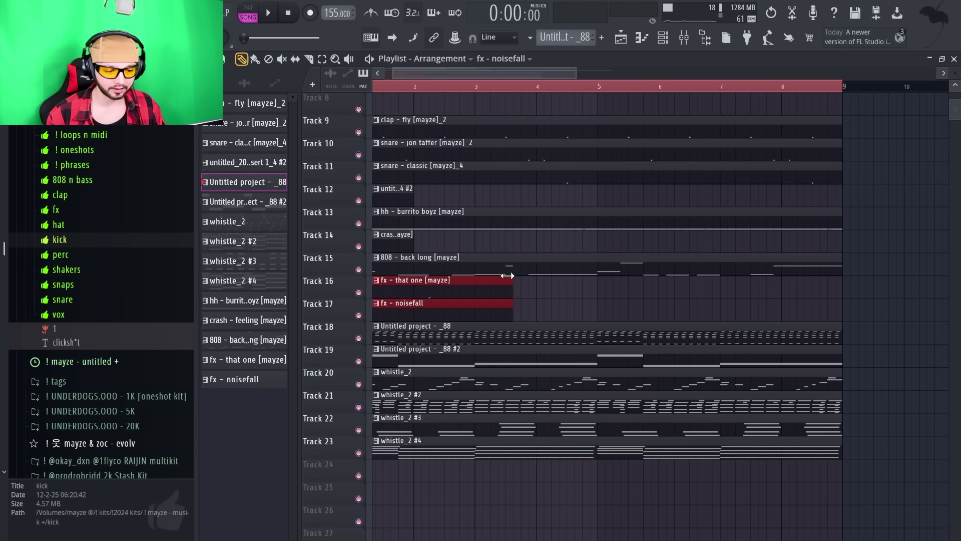
left_click_drag(507, 276, 838, 270)
left_click_drag(412, 242, 839, 245)
scroll(651, 280, "up", 3)
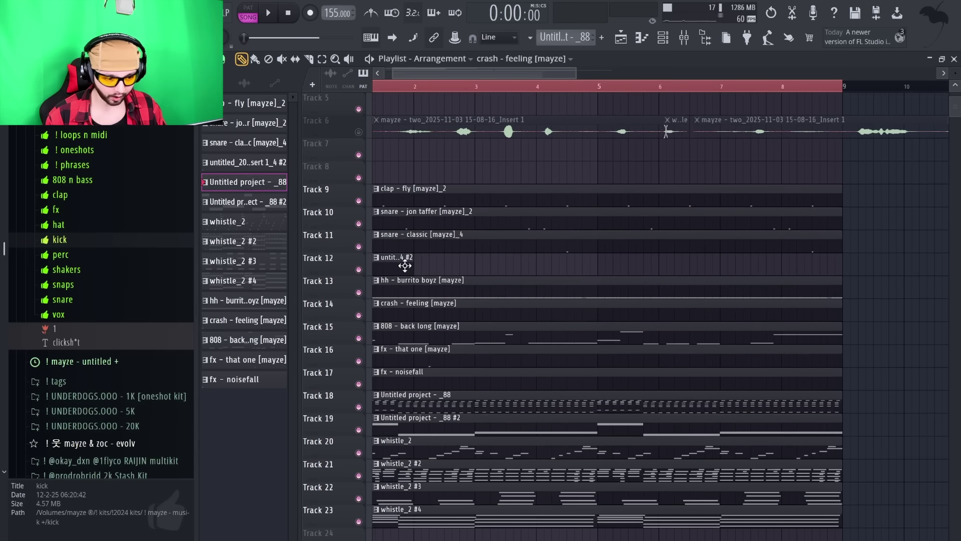
left_click_drag(446, 260, 839, 261)
scroll(565, 308, "down", 1)
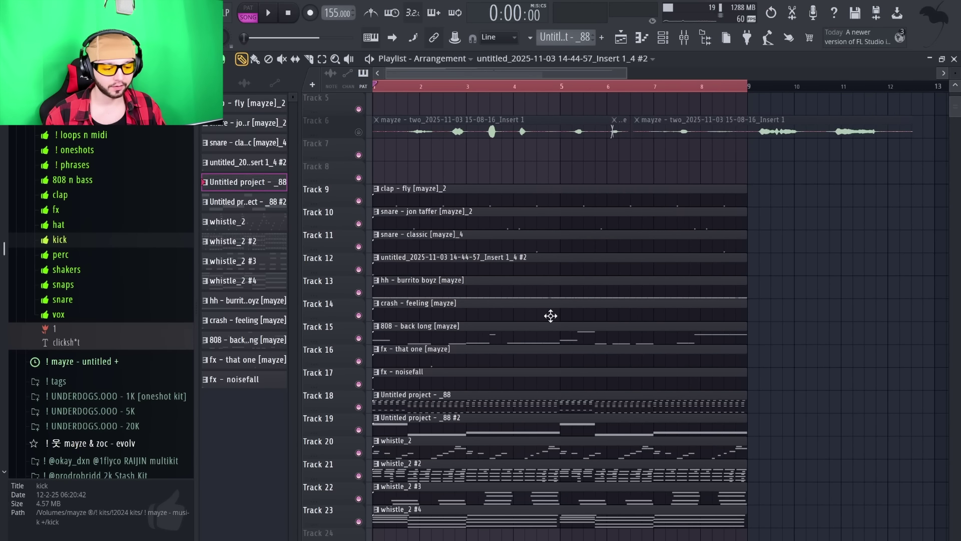
- Rearrange the clips so the melodic patterns occupy tracks 7 to 12 and the drum, 808 and fx patterns sit below them from bar 1
scroll(687, 279, "down", 1)
left_click_drag(415, 389, 397, 256)
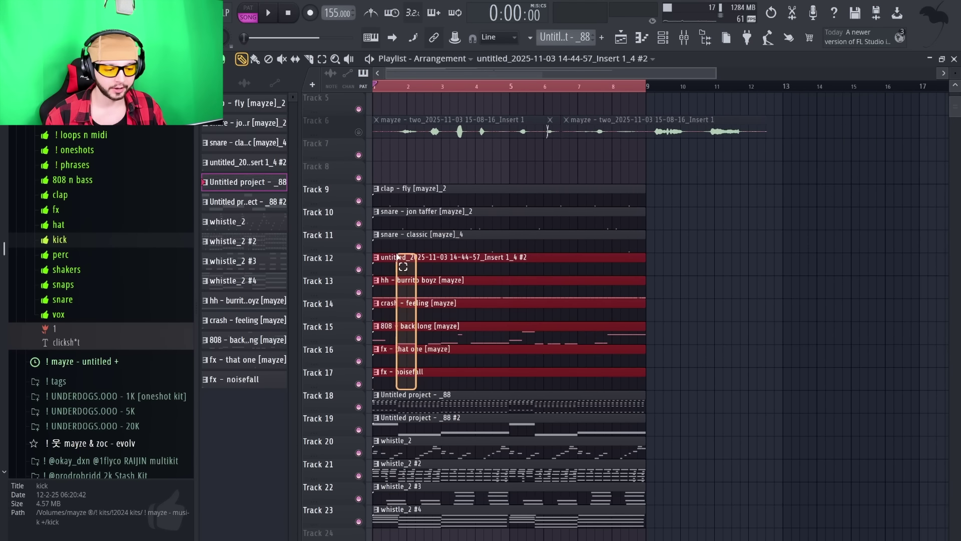
left_click_drag(414, 191, 669, 206)
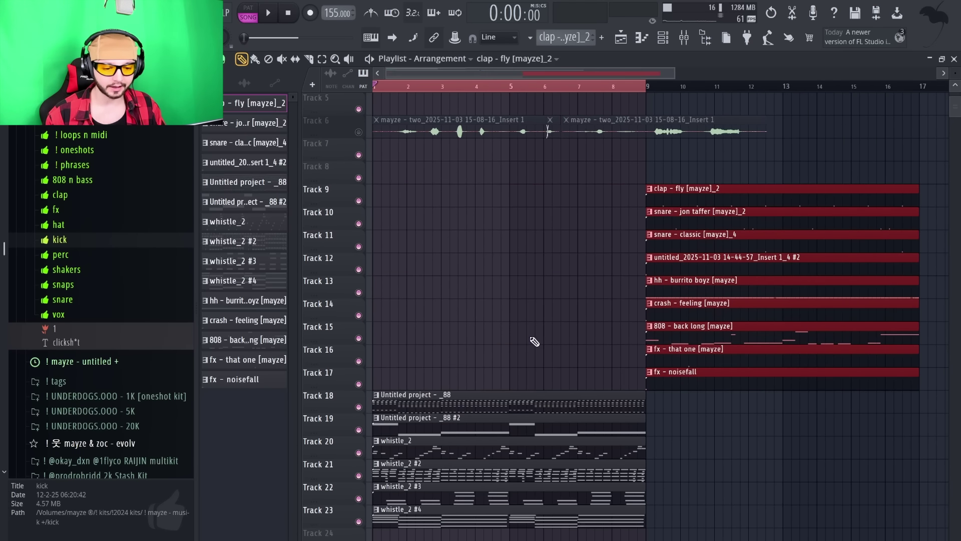
left_click_drag(530, 368, 414, 147)
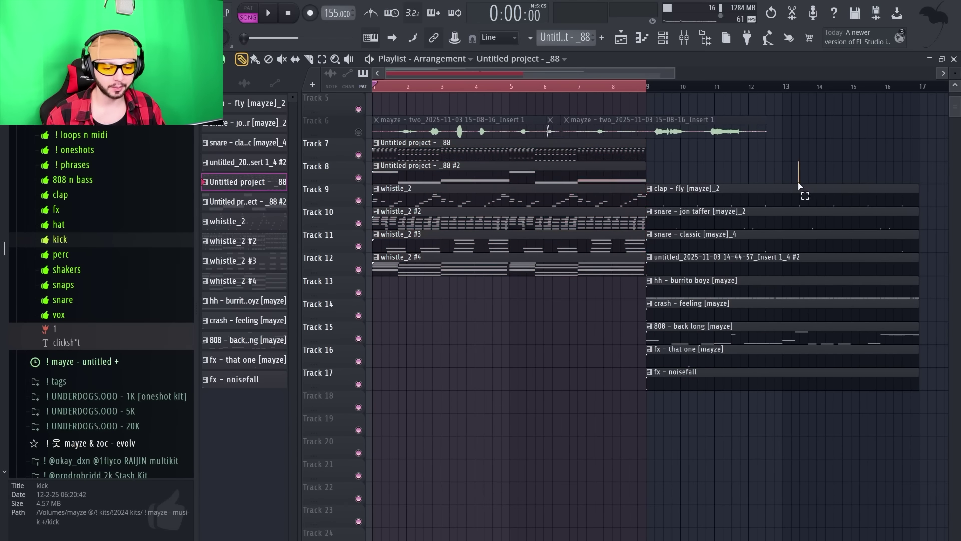
left_click_drag(799, 185, 757, 389)
left_click_drag(841, 194, 560, 273)
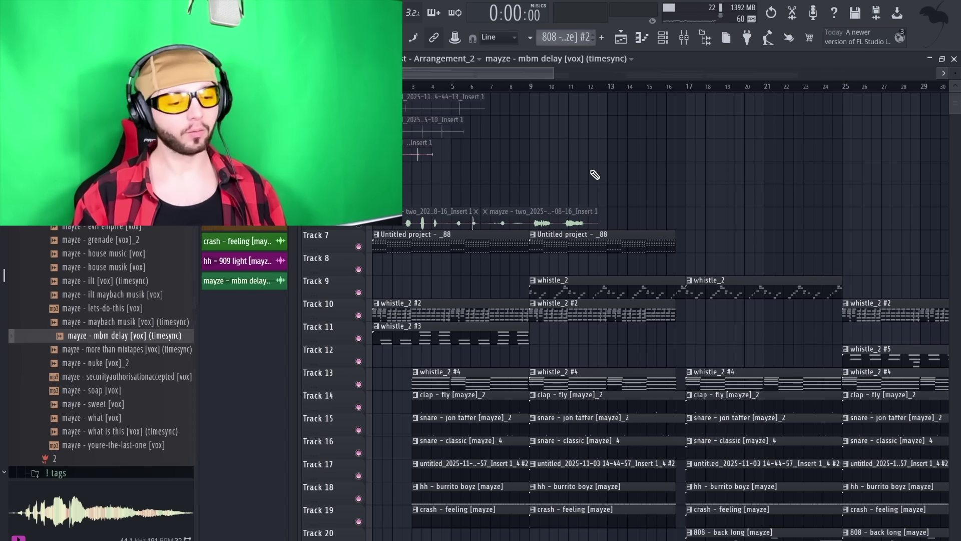
- Play the arrangement from about bar 6 and review the drum, 808 and fx clips on tracks 14 to 23
left_click(553, 219)
left_click(476, 88)
key("space")
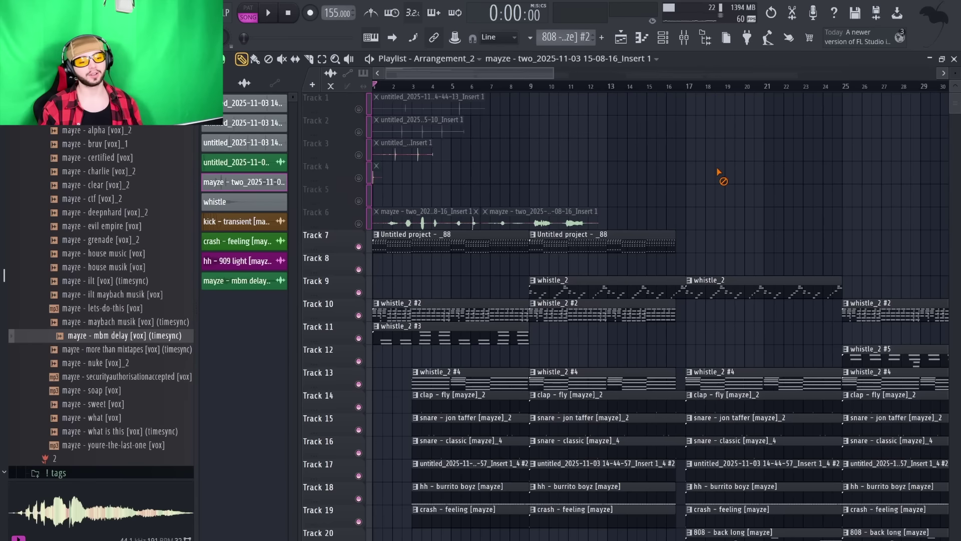
scroll(720, 172, "down", 1)
left_click_drag(435, 311, 481, 524)
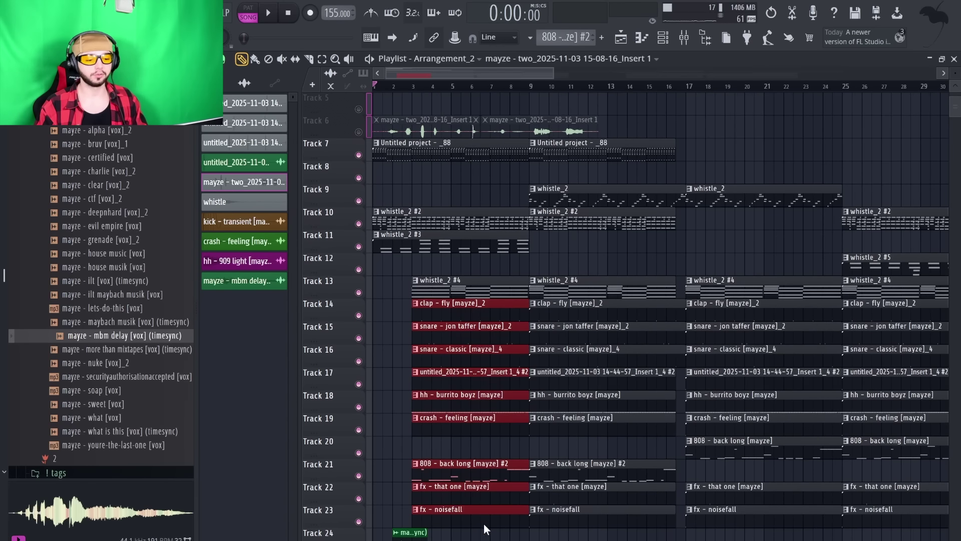
scroll(489, 489, "down", 3)
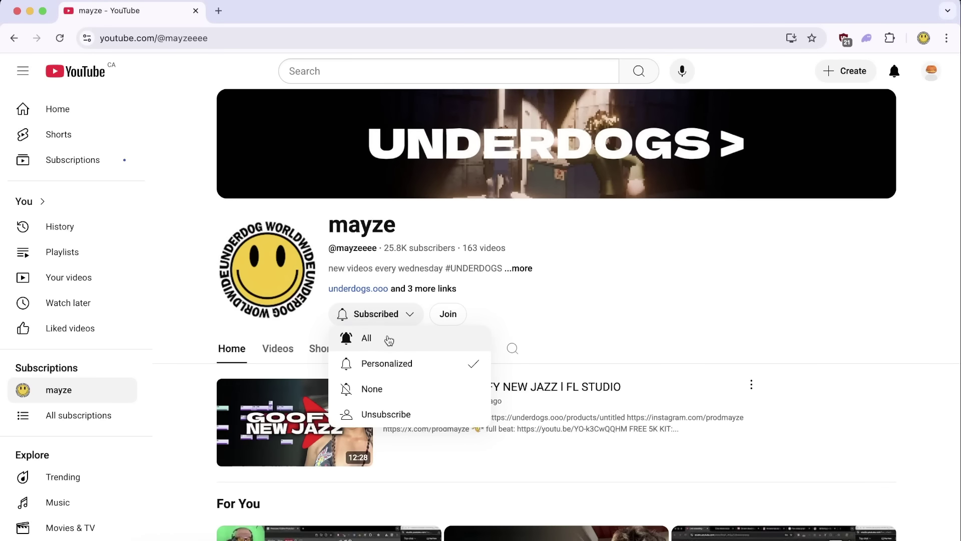
- Switch to the mayze channel on YouTube and set its subscription notifications to All
left_click(388, 335)
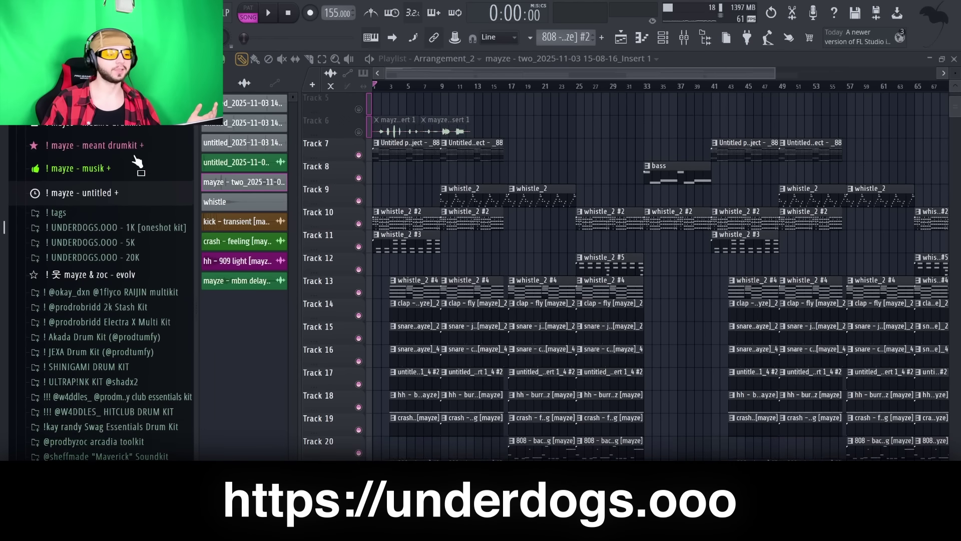
- Return to FL Studio, expand the "! mayze - max +" kit and examine the contents of its "! midi" folder
scroll(136, 165, "up", 5)
scroll(101, 280, "up", 3)
left_click(109, 290)
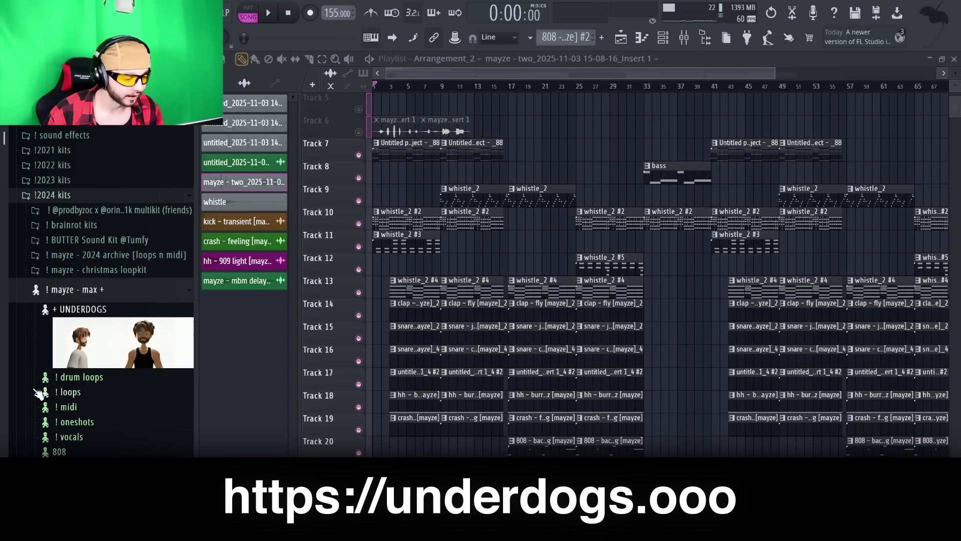
left_click(70, 393)
scroll(145, 390, "down", 10)
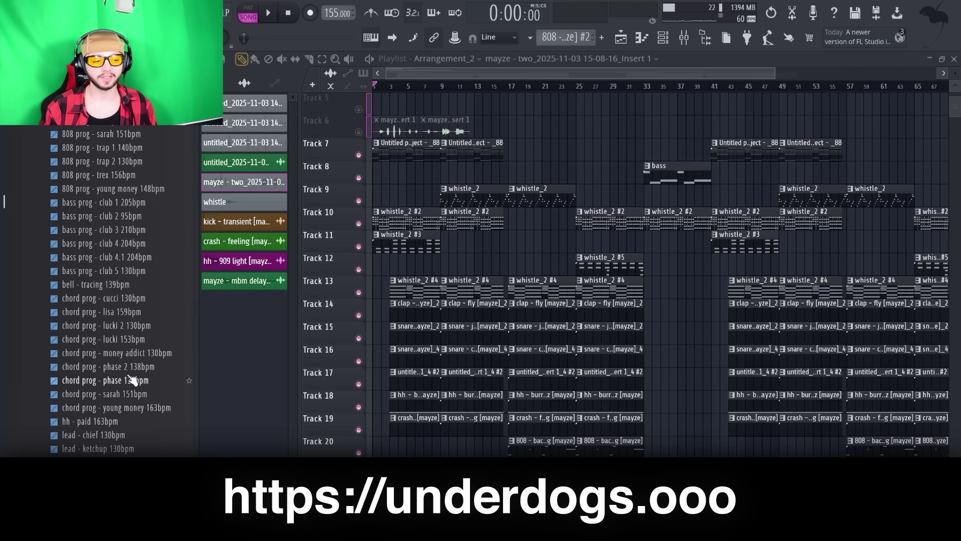
scroll(129, 393, "up", 10)
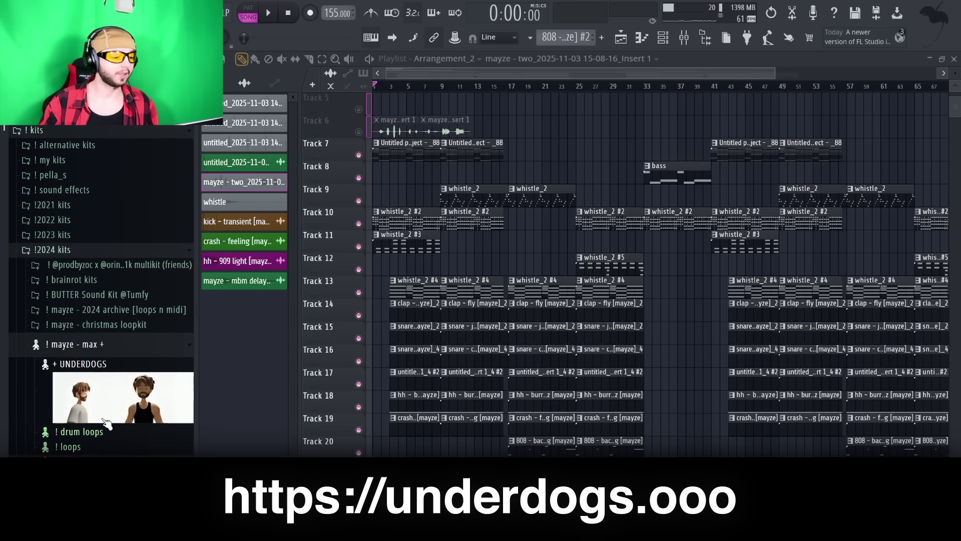
scroll(106, 423, "down", 3)
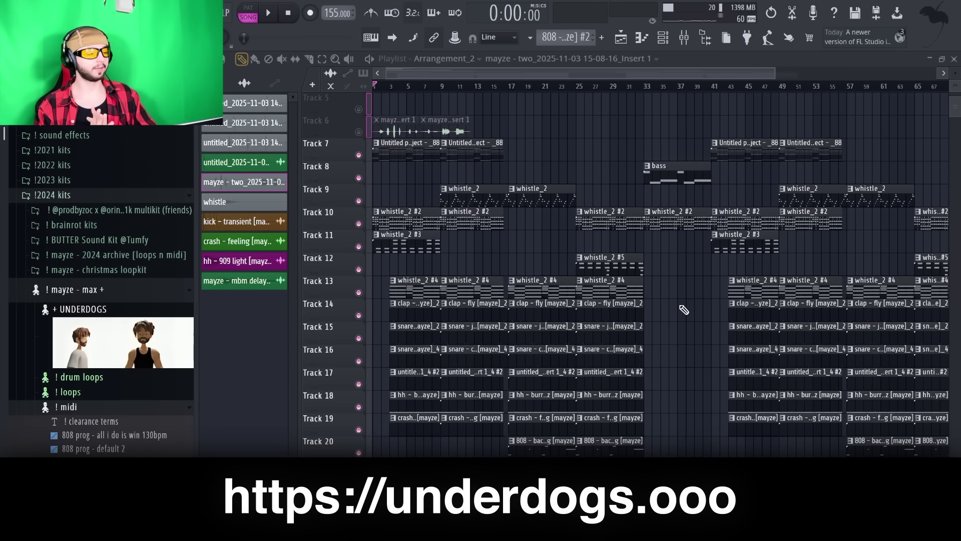